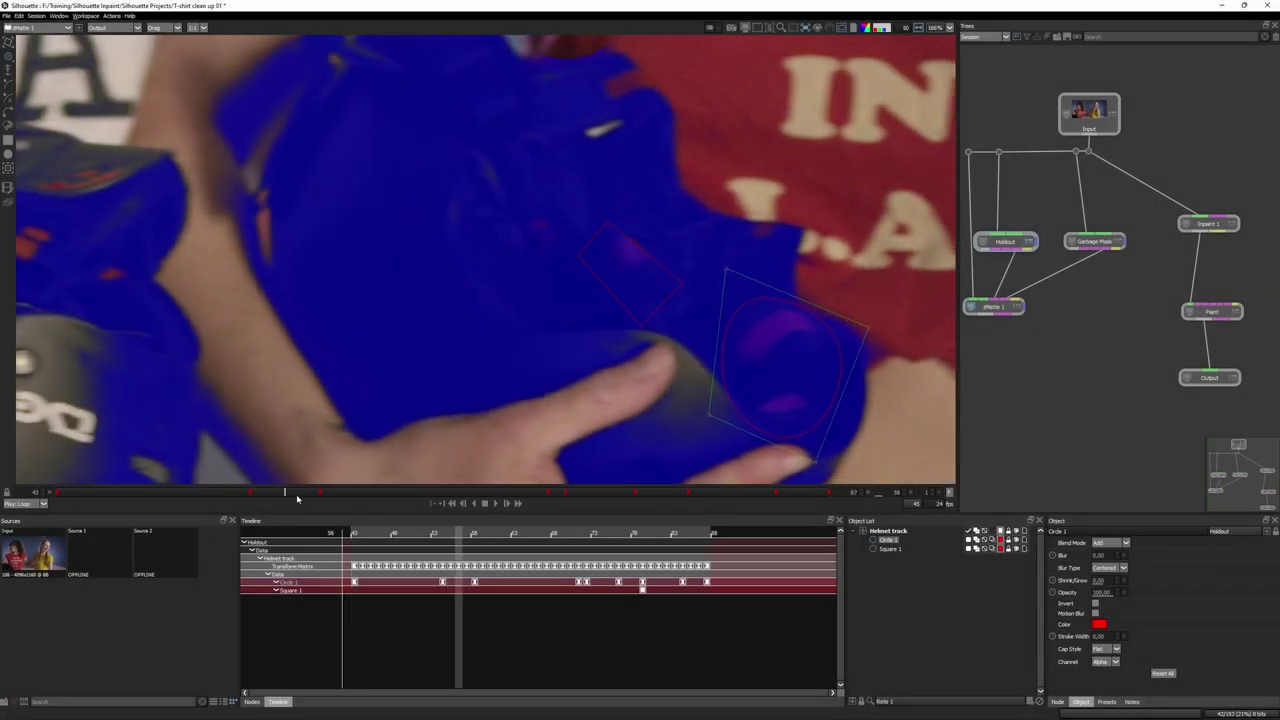
- Review the finished shot, stopping the Logo Remove Final preview in After Effects and moving it to 0:00:02:00
drag(297, 495, 703, 505)
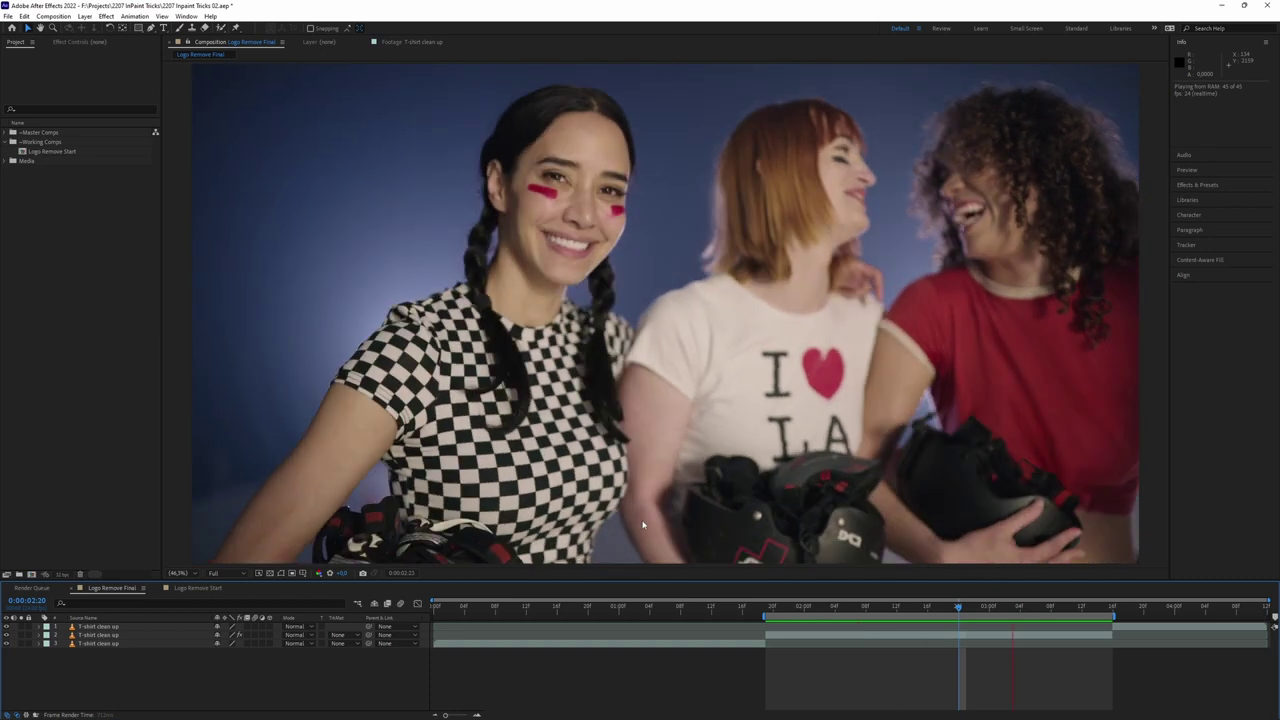
key(space)
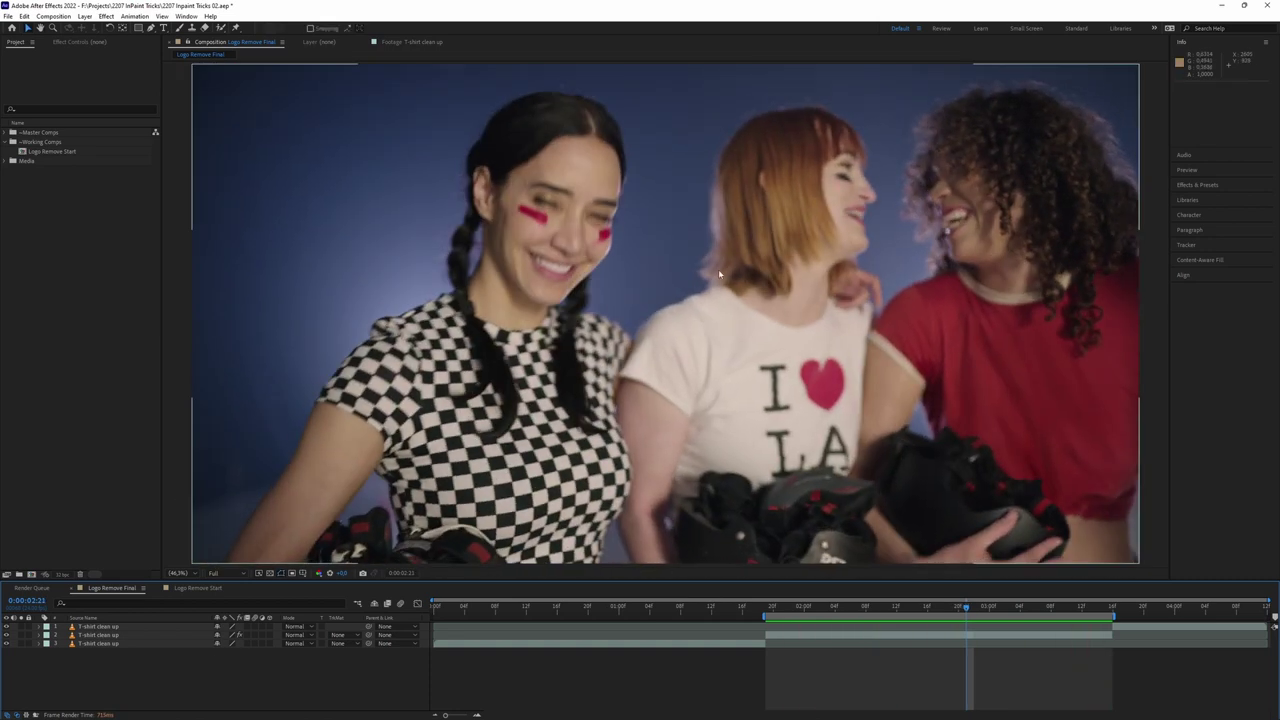
drag(924, 608, 805, 612)
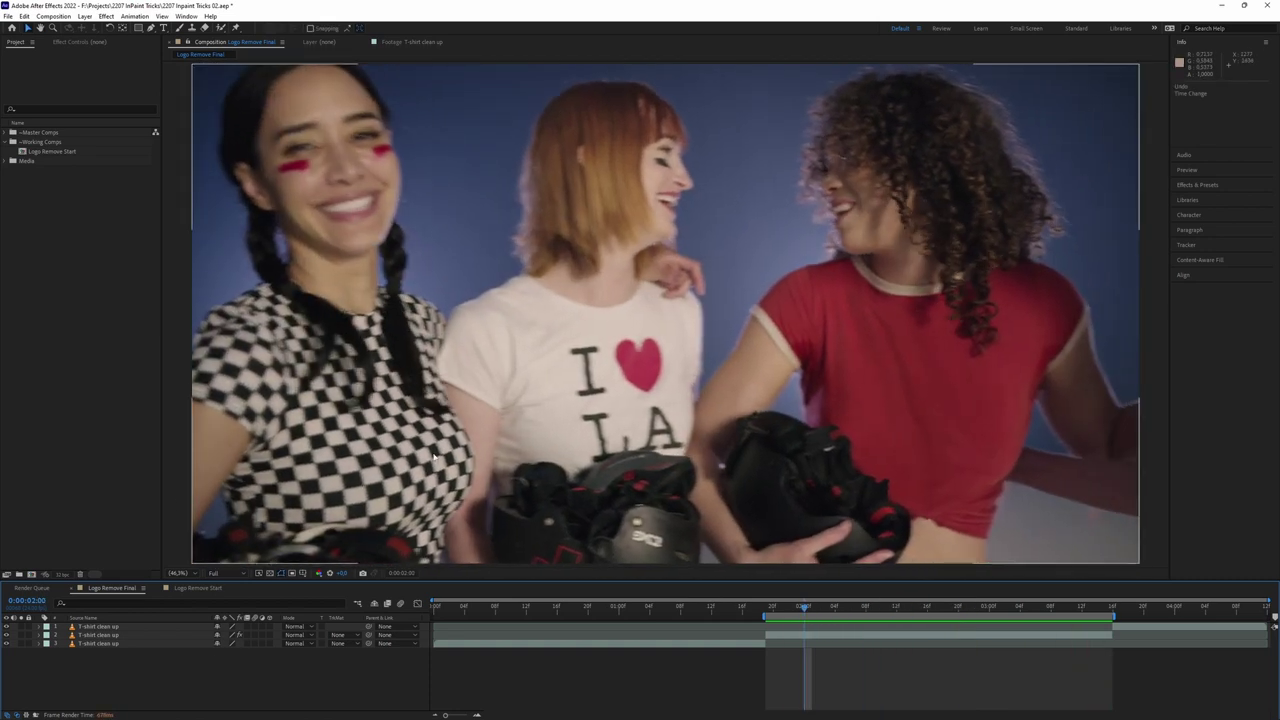
- Open the Logo Remove Start composition and play it back from 0:00:02:00
click(199, 588)
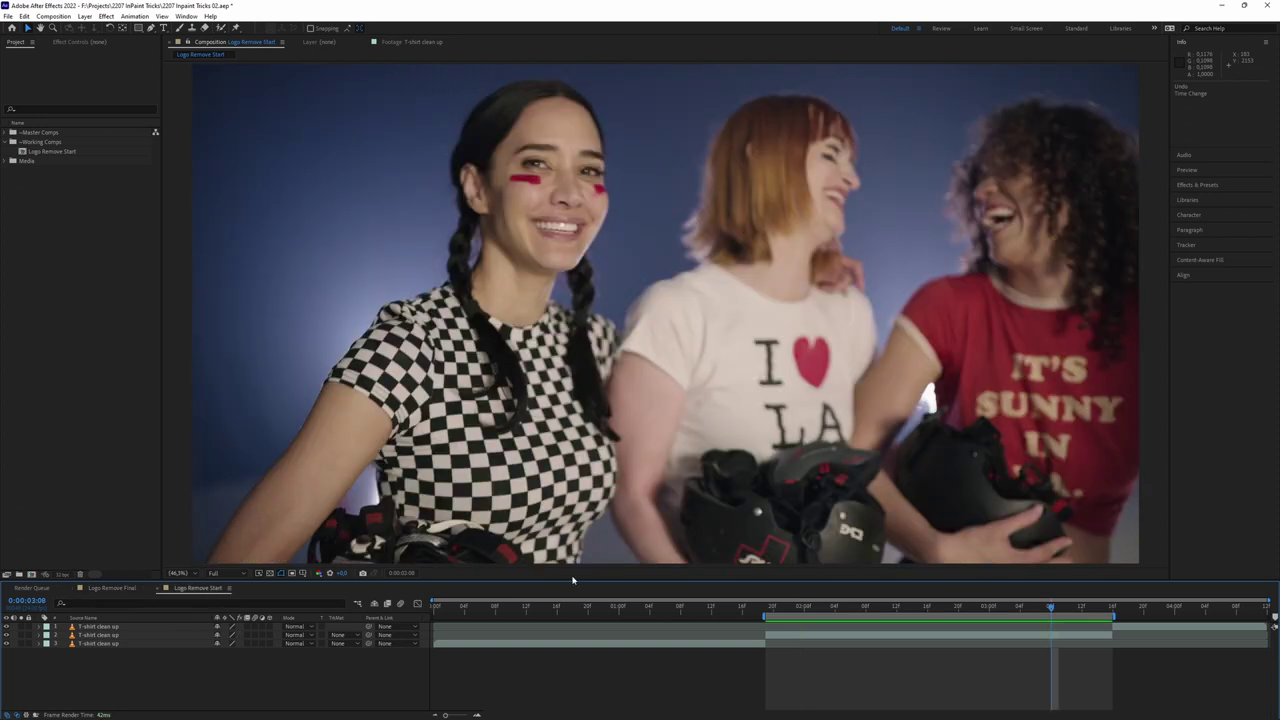
click(805, 612)
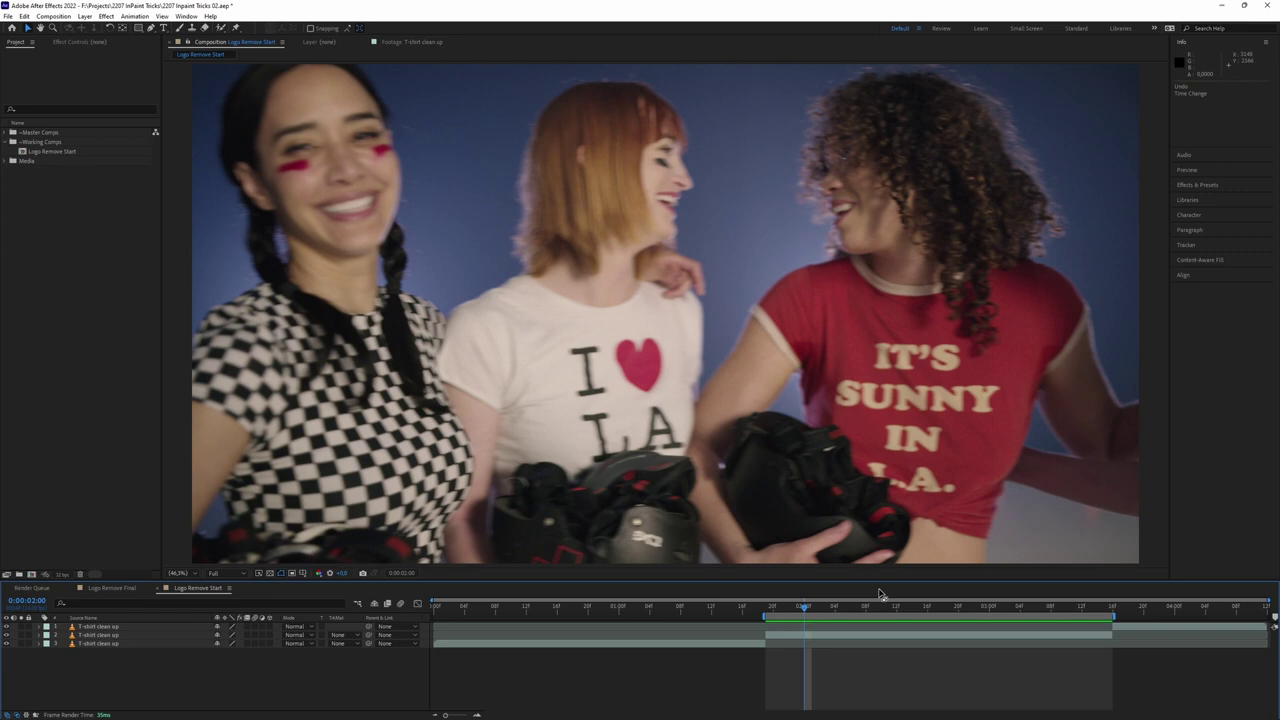
key(space)
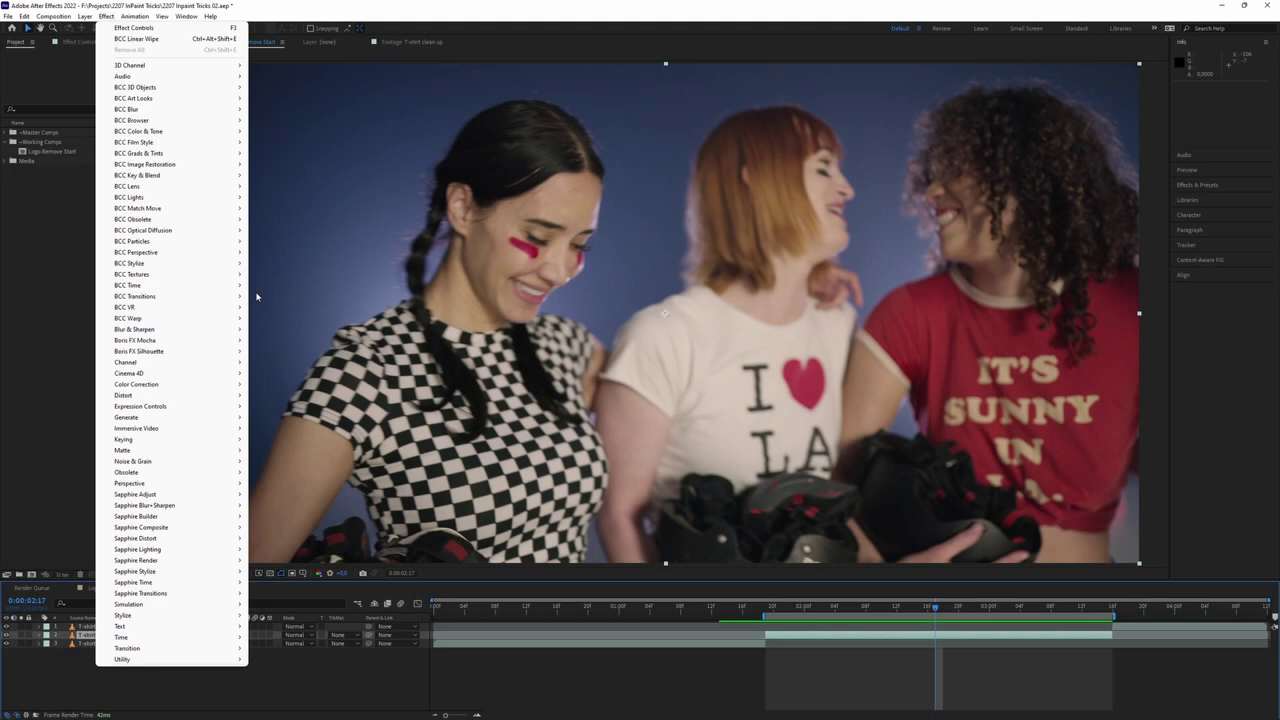
- Apply the Boris FX Silhouette effect to the second T-shirt clean up layer and open the Silhouette interface
mouse_move(240, 352)
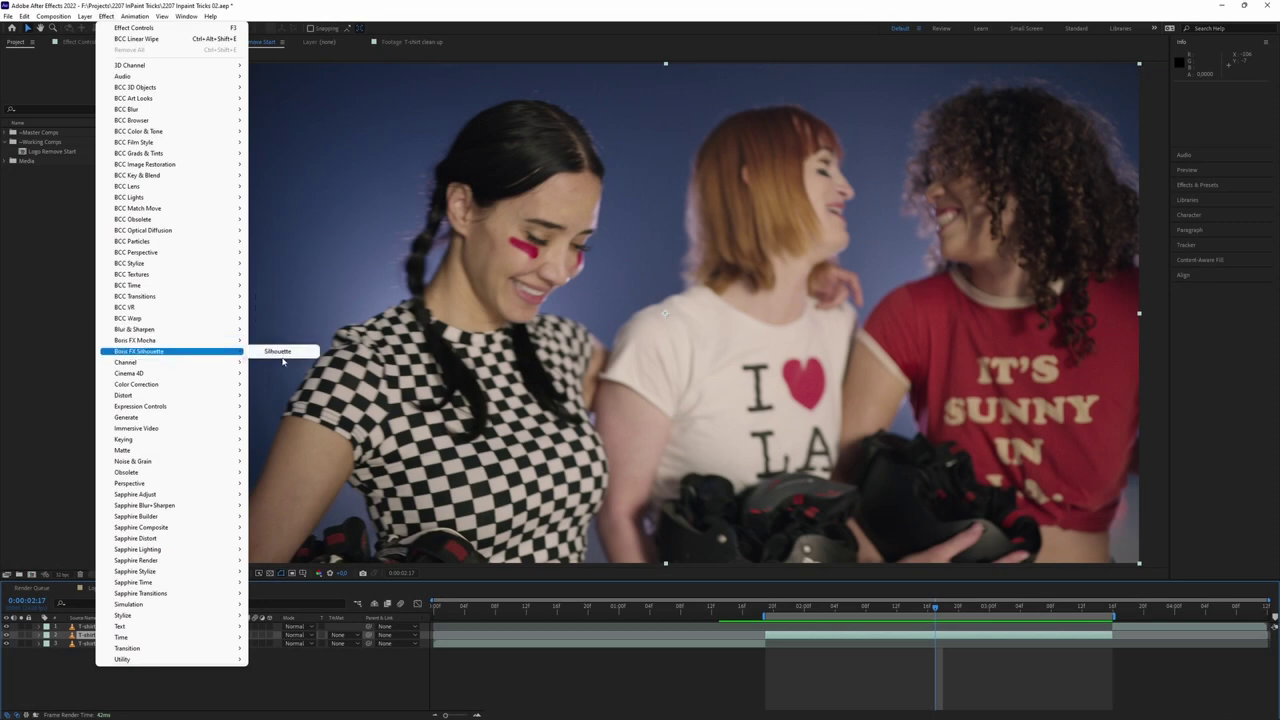
click(314, 352)
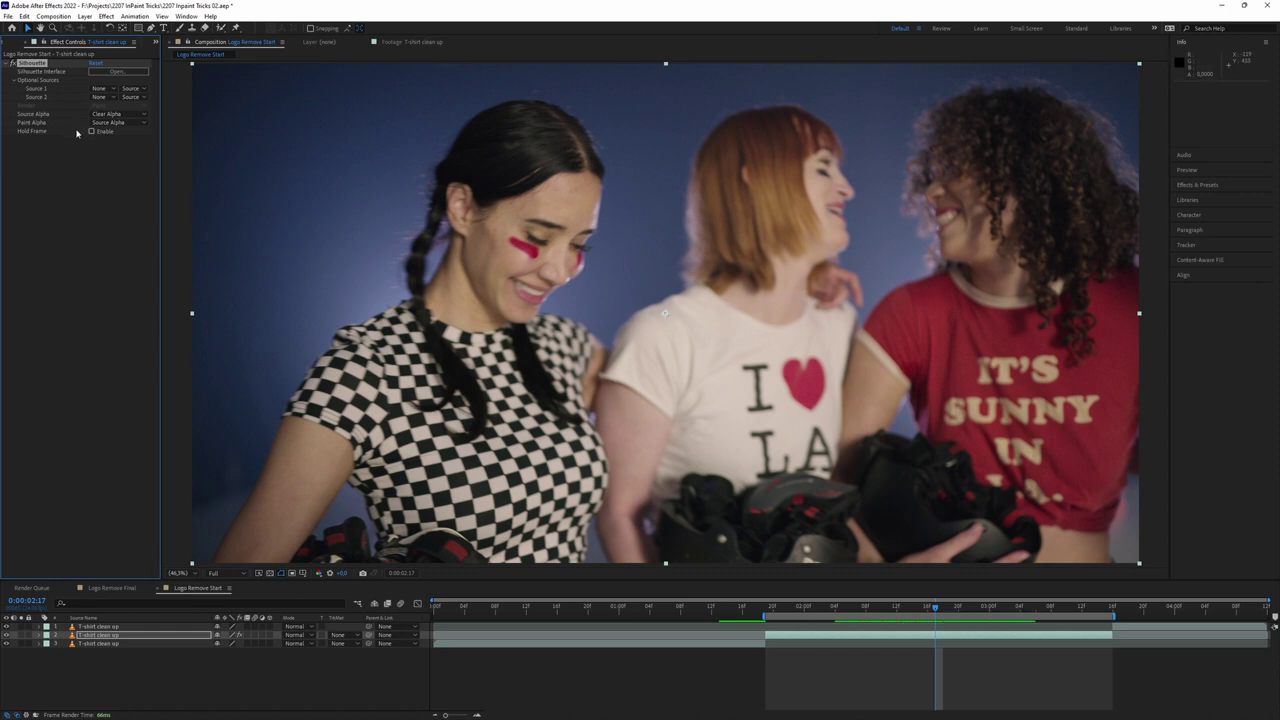
click(102, 73)
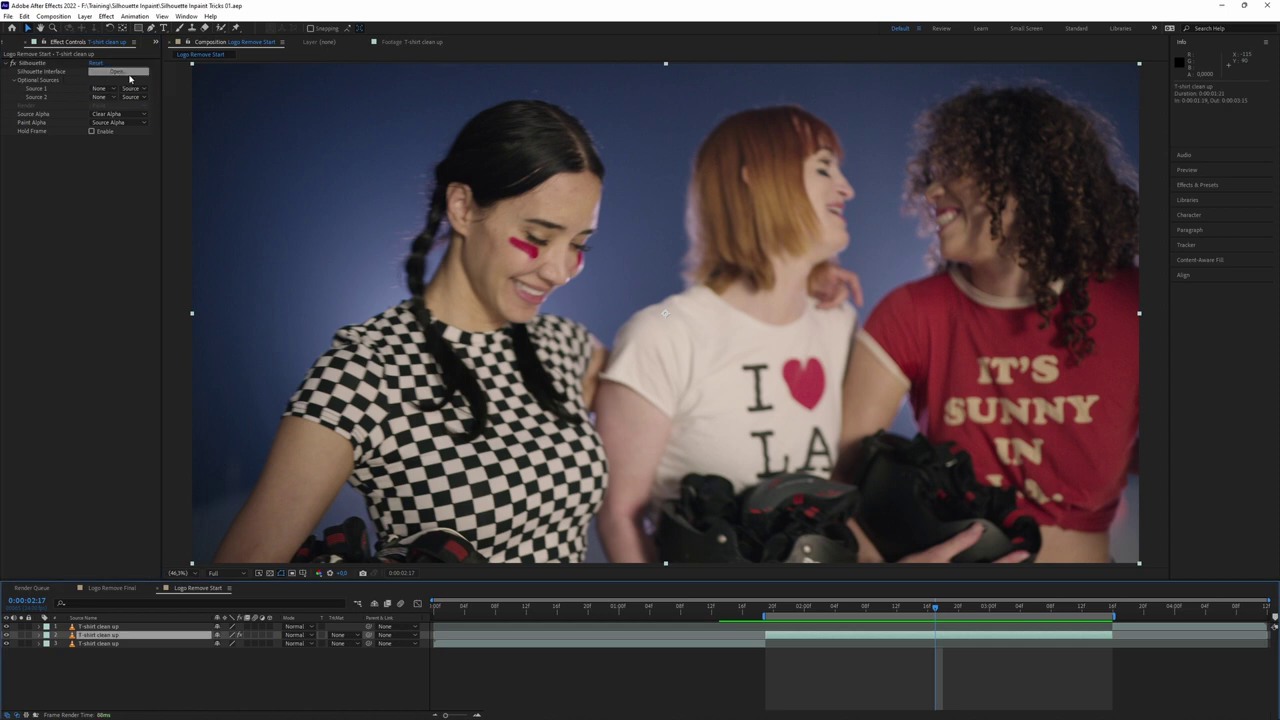
click(129, 78)
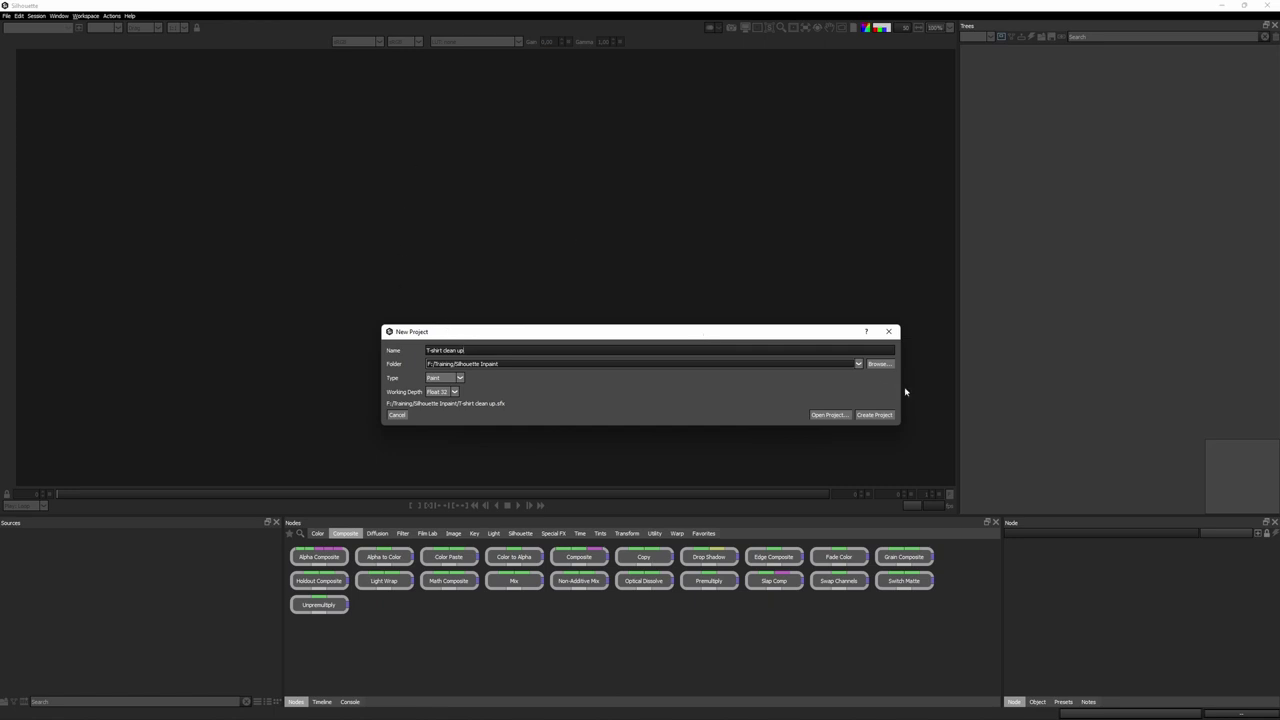
- Create a folder named Silhouette Projects inside Silhouette Inpaint and choose it as the new project's directory
click(876, 366)
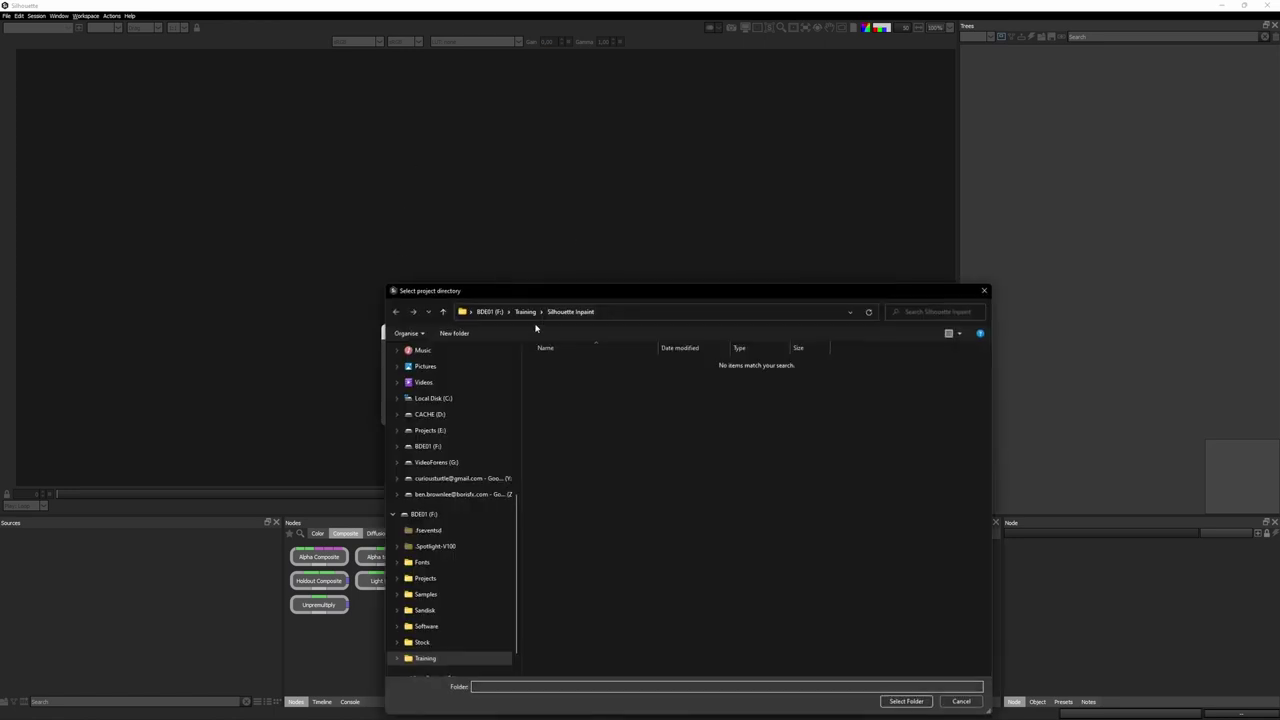
click(456, 334)
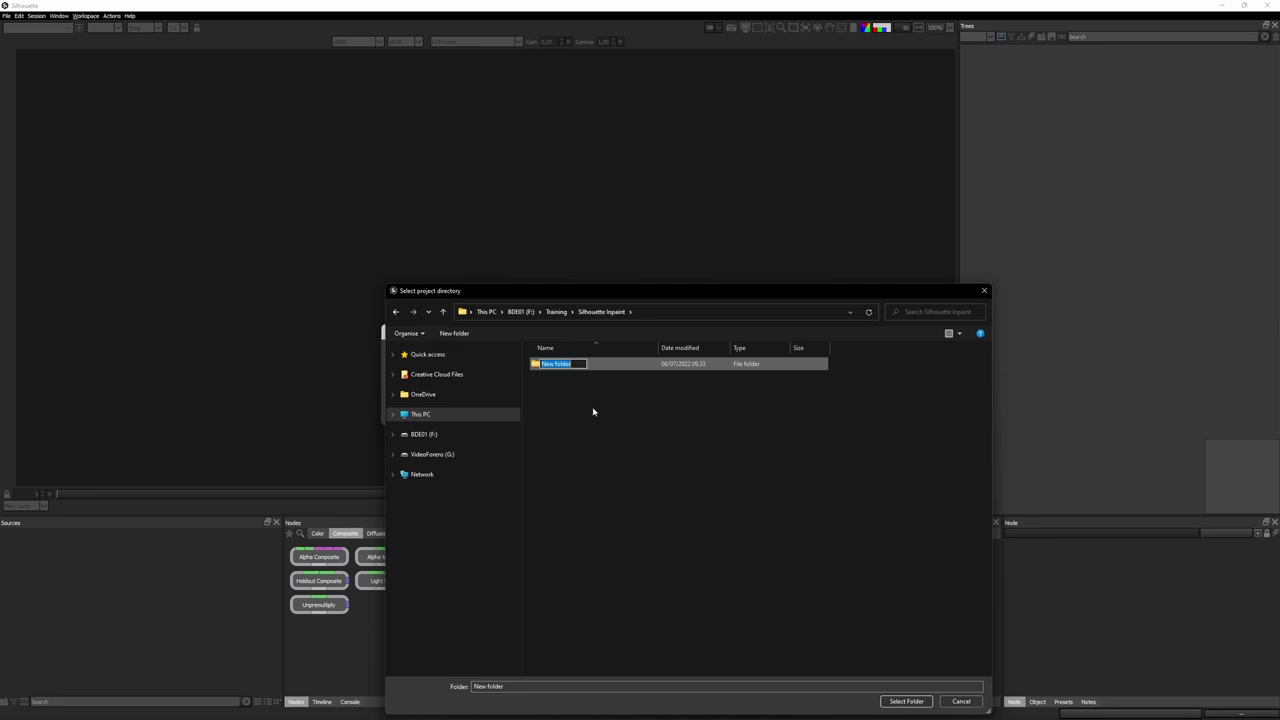
text(Silhouette Projects)
key(Return)
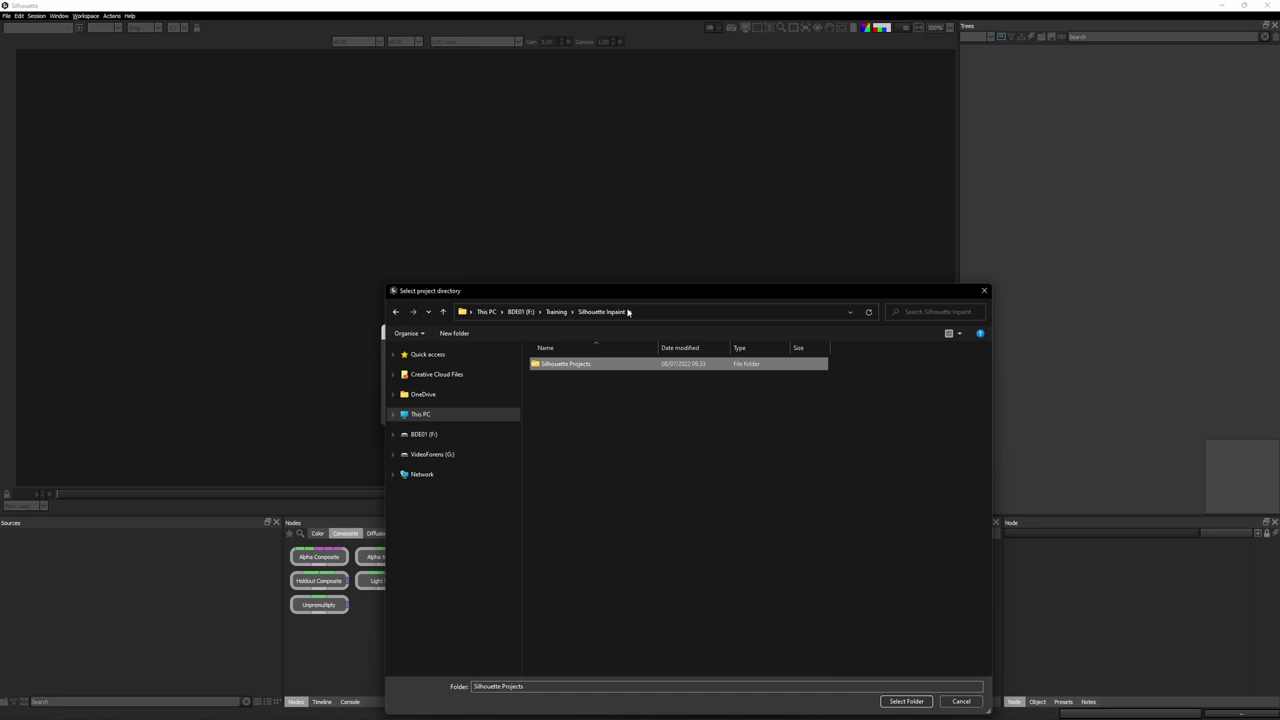
double_click(606, 366)
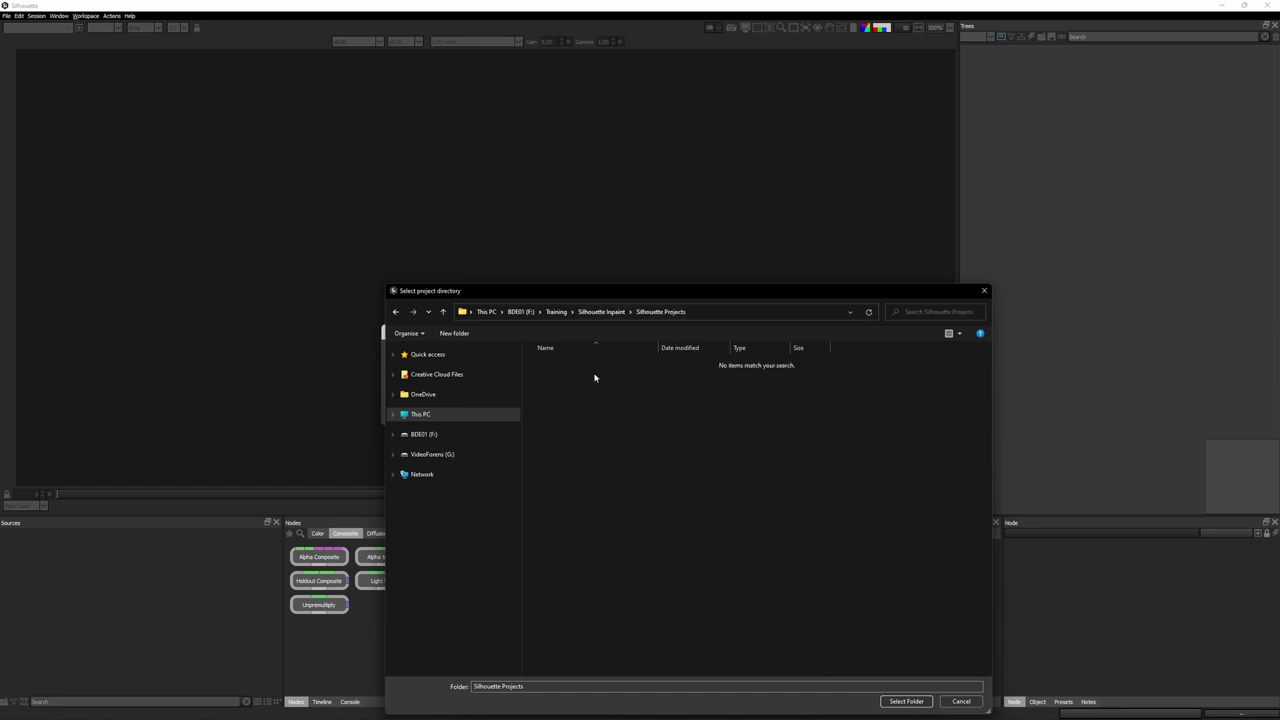
click(906, 701)
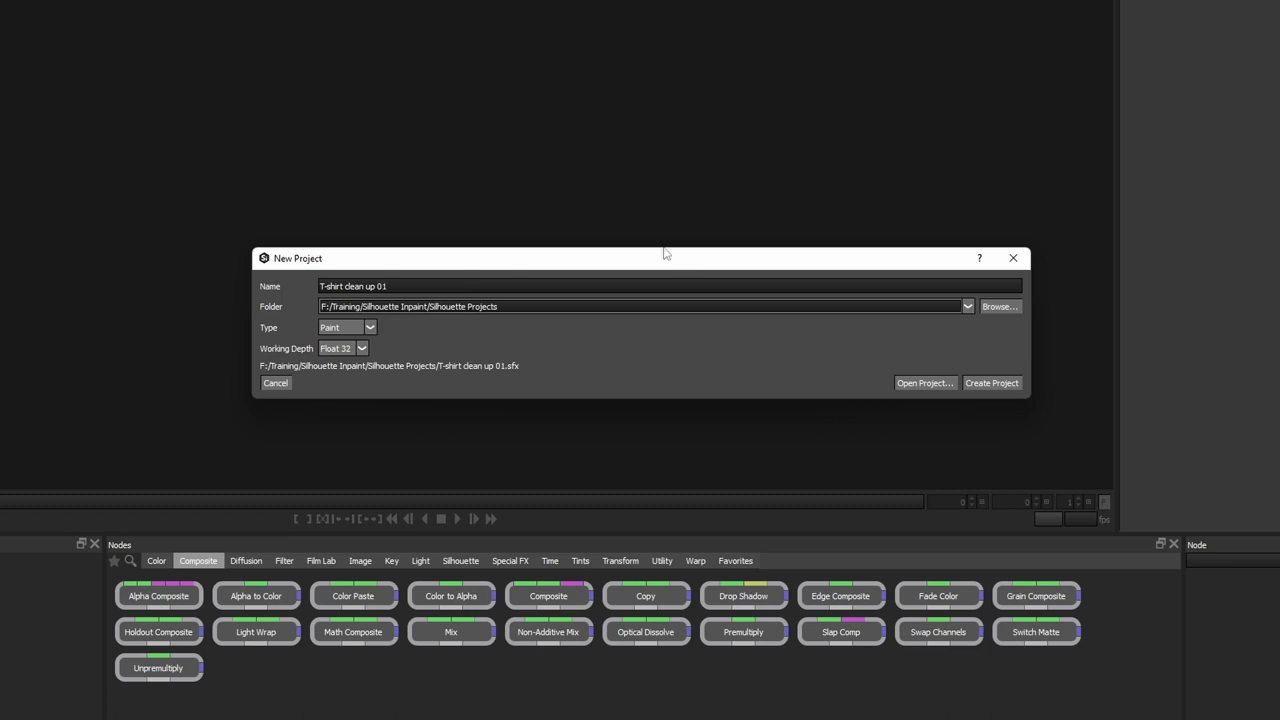
- Create the T-shirt clean up 01 project with type Paint and a working depth of 8 bit
click(371, 328)
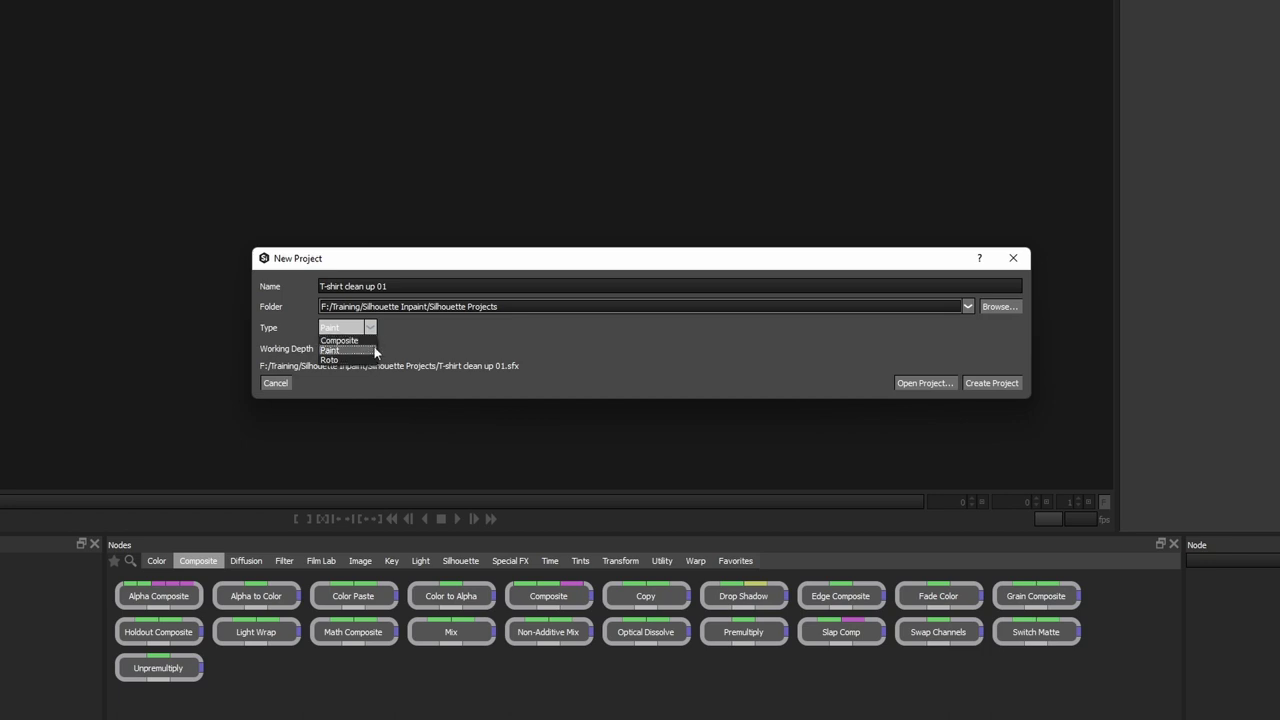
click(375, 350)
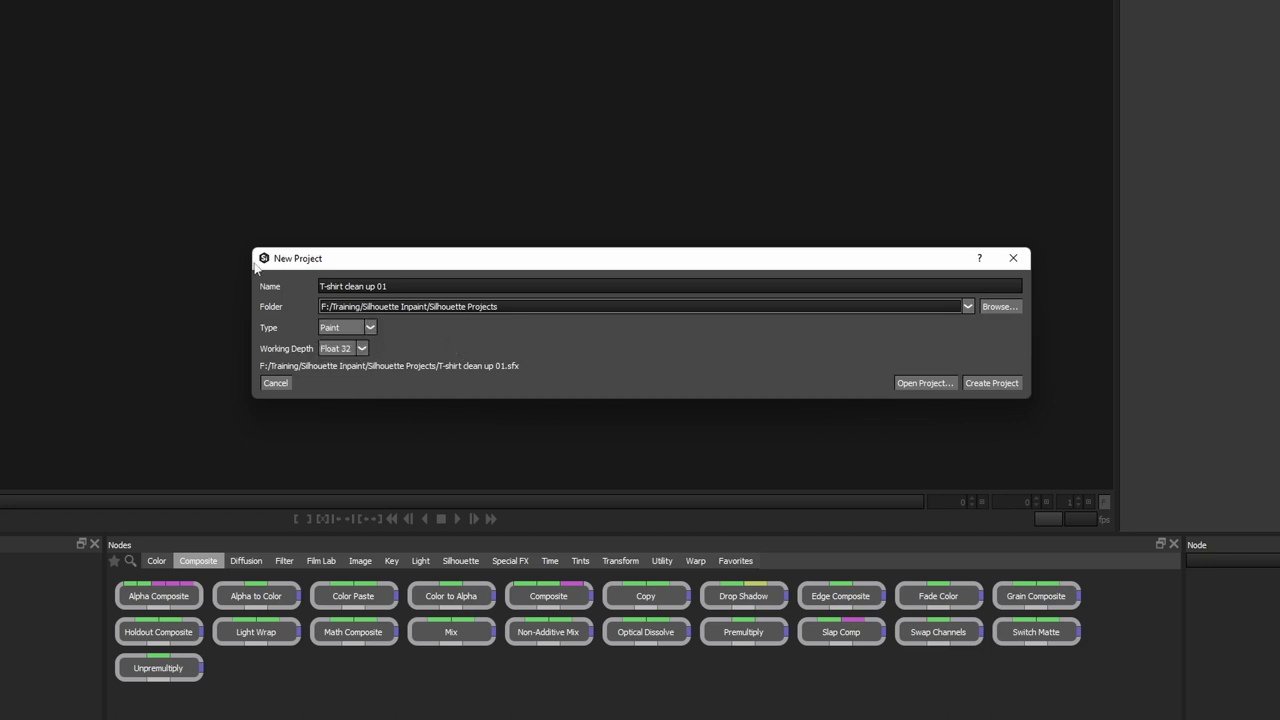
click(359, 349)
click(335, 361)
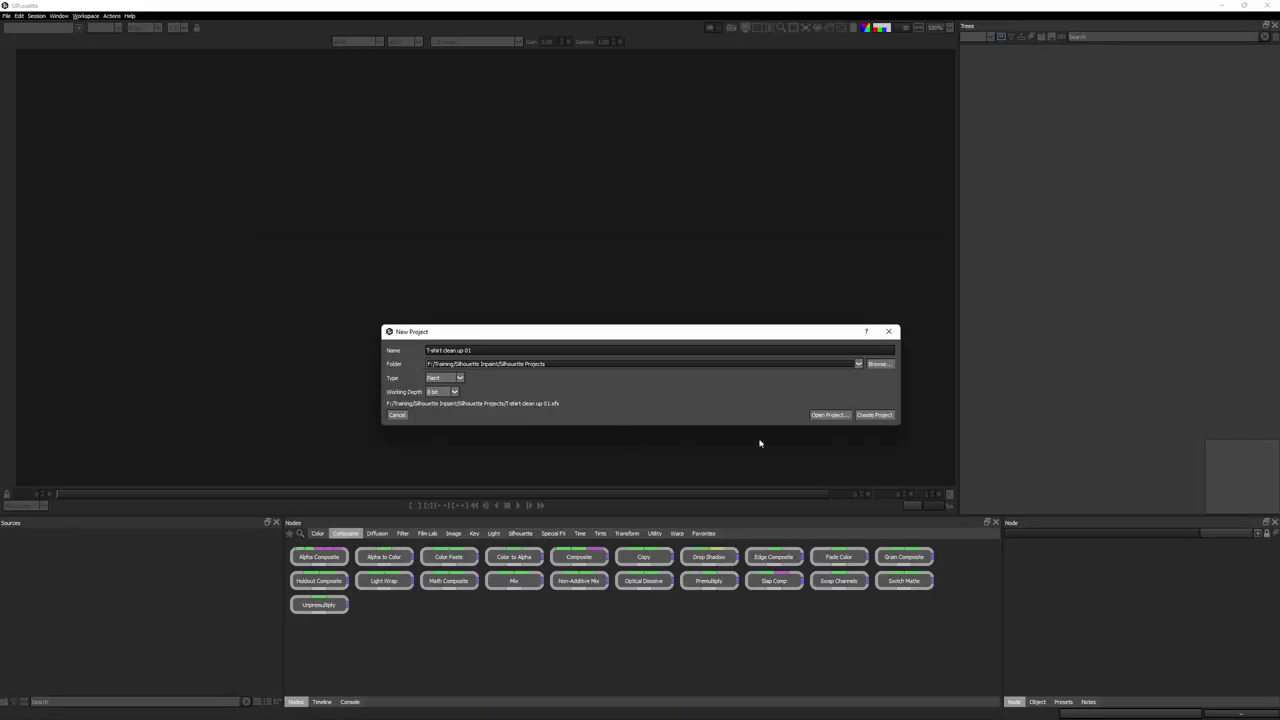
key(Return)
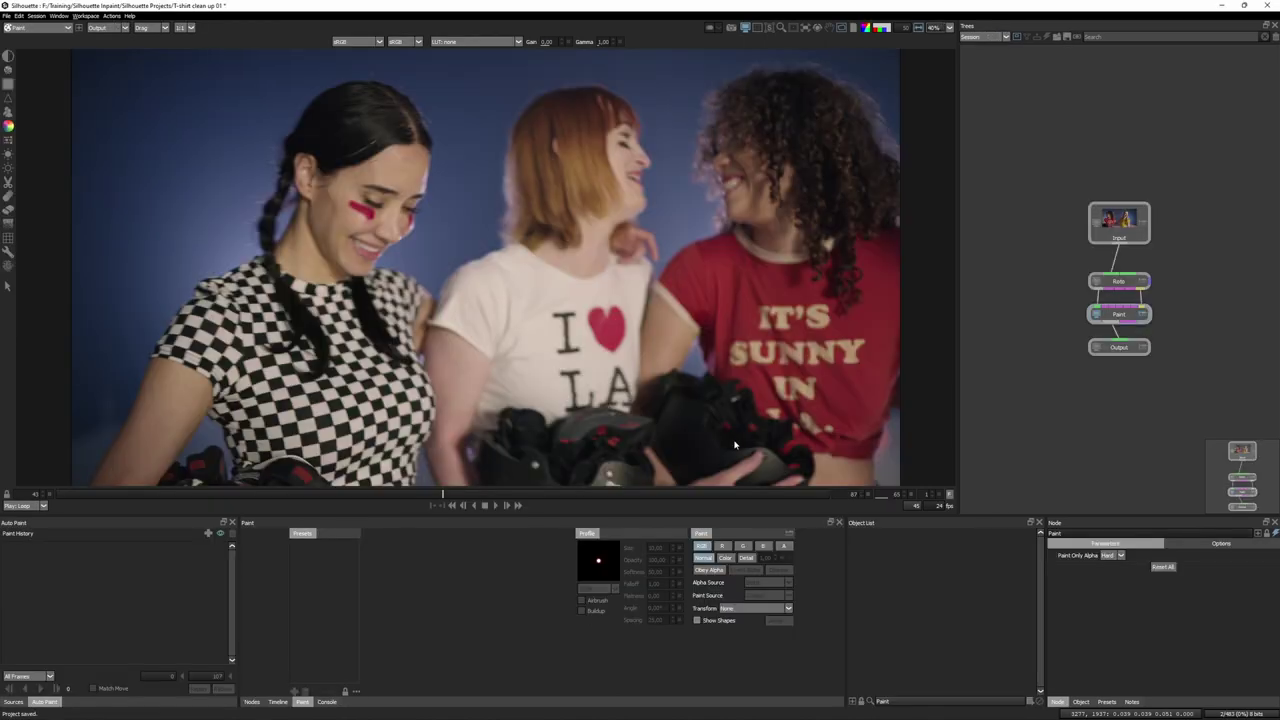
- Spread out the node tree, moving Output, Roto and Paint down to leave a gap below the Input node
mouse_move(1019, 197)
mouse_down()
mouse_move(1114, 286)
mouse_move(1195, 392)
mouse_up()
drag(1111, 230, 1097, 178)
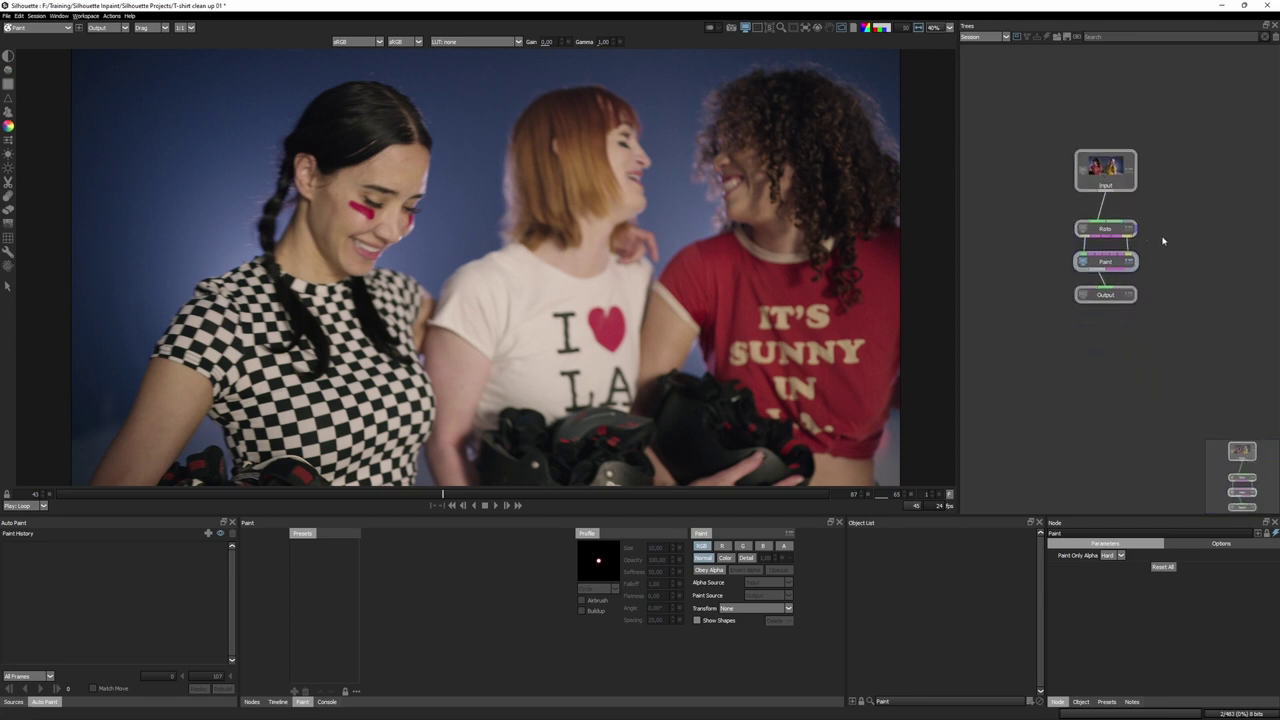
drag(1112, 304, 1108, 392)
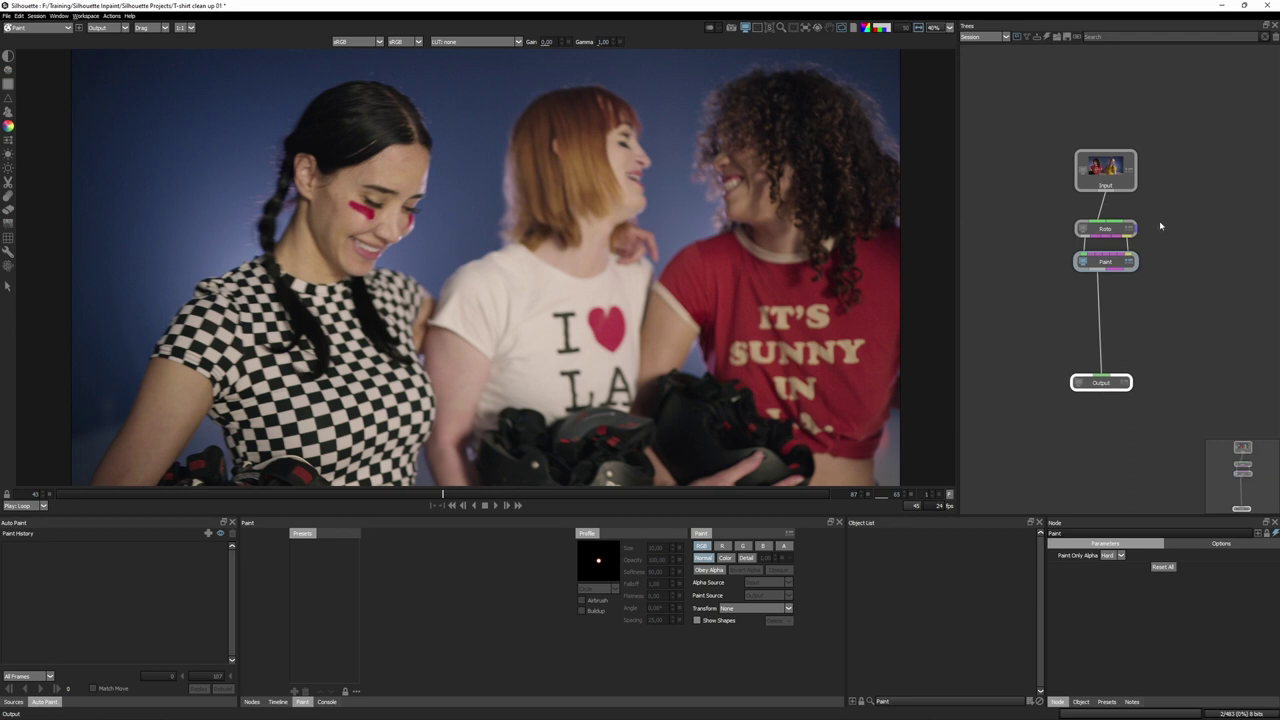
mouse_move(1165, 219)
mouse_down()
mouse_move(1091, 277)
mouse_move(1100, 328)
mouse_up()
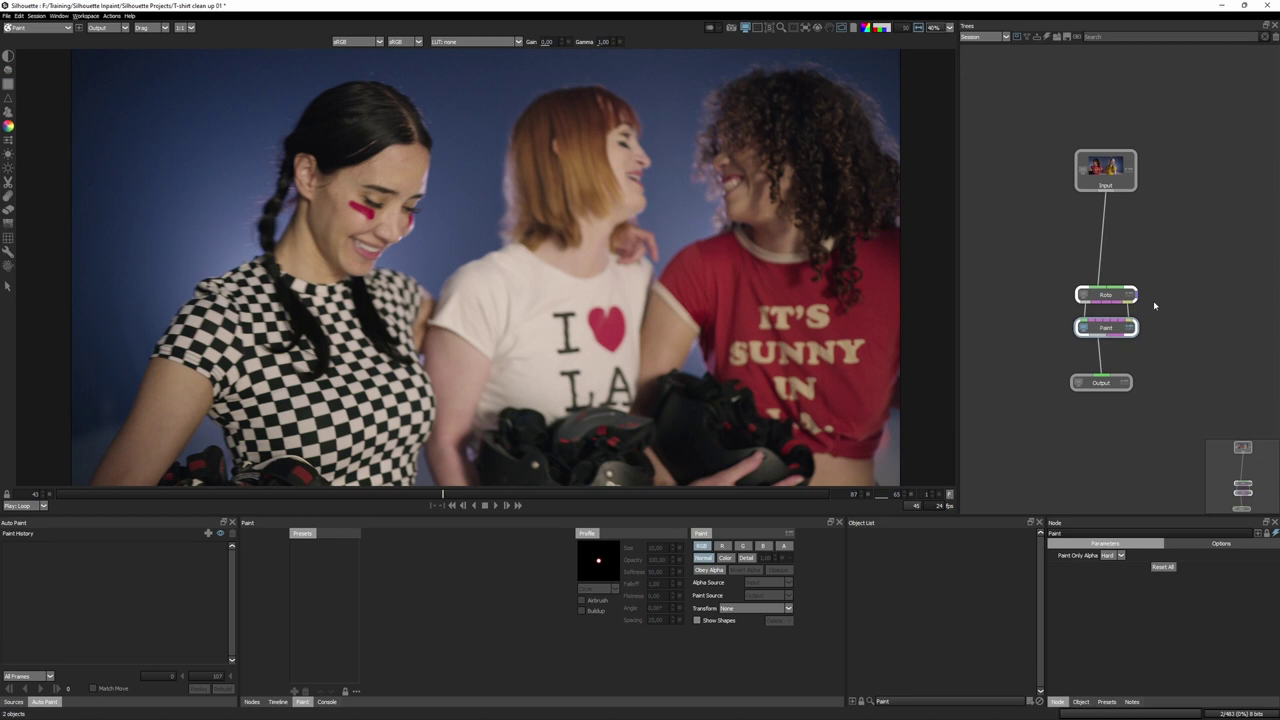
click(1154, 248)
- Insert an Inpaint node between the Input and Roto nodes
click(1105, 168)
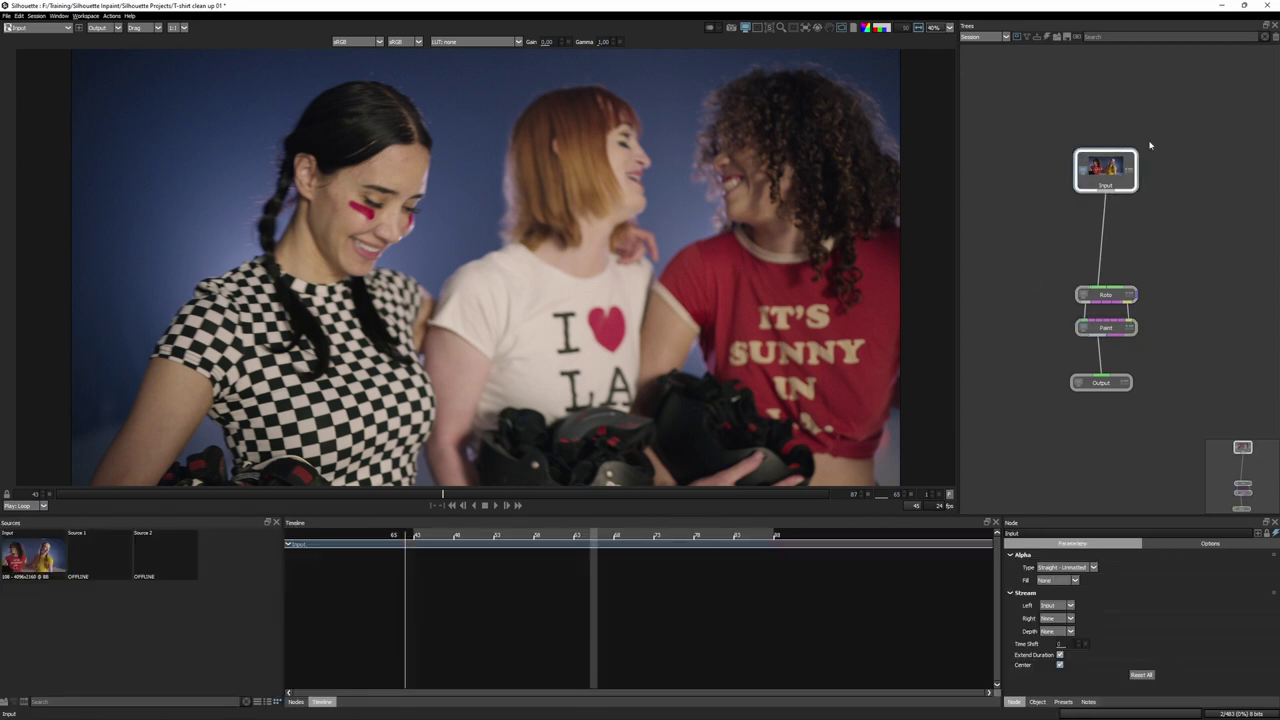
click(296, 701)
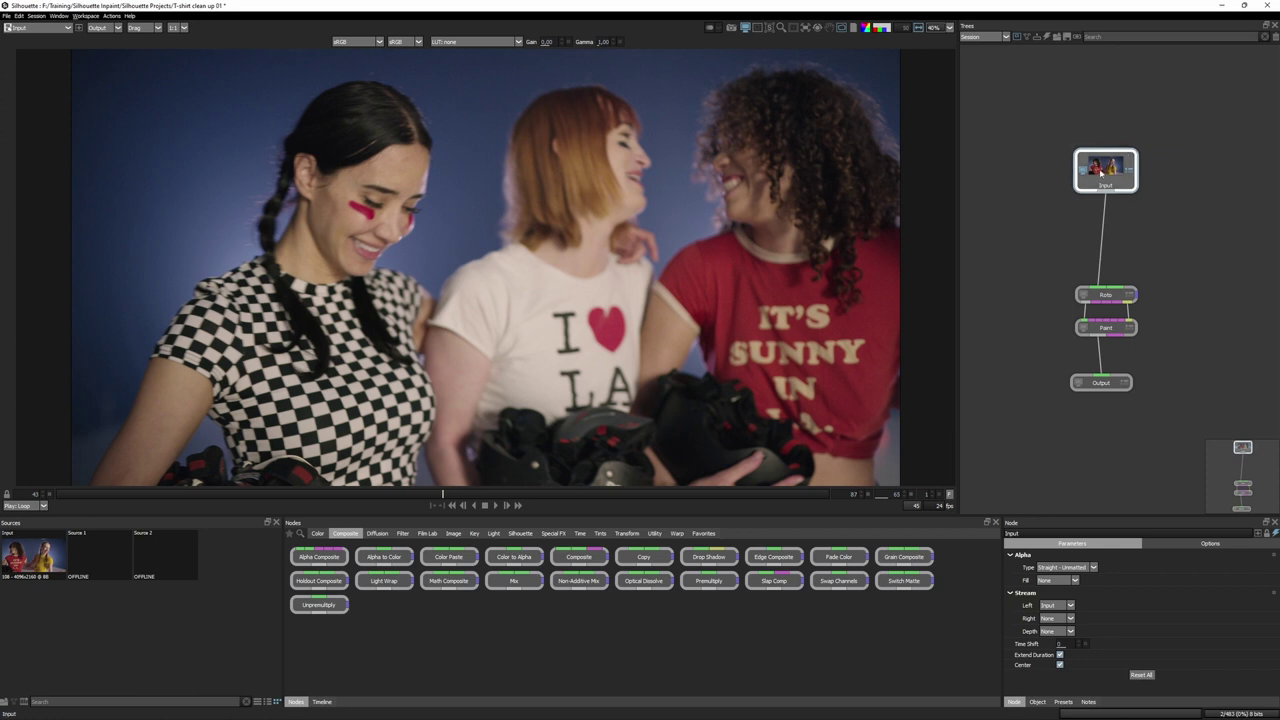
key(Tab)
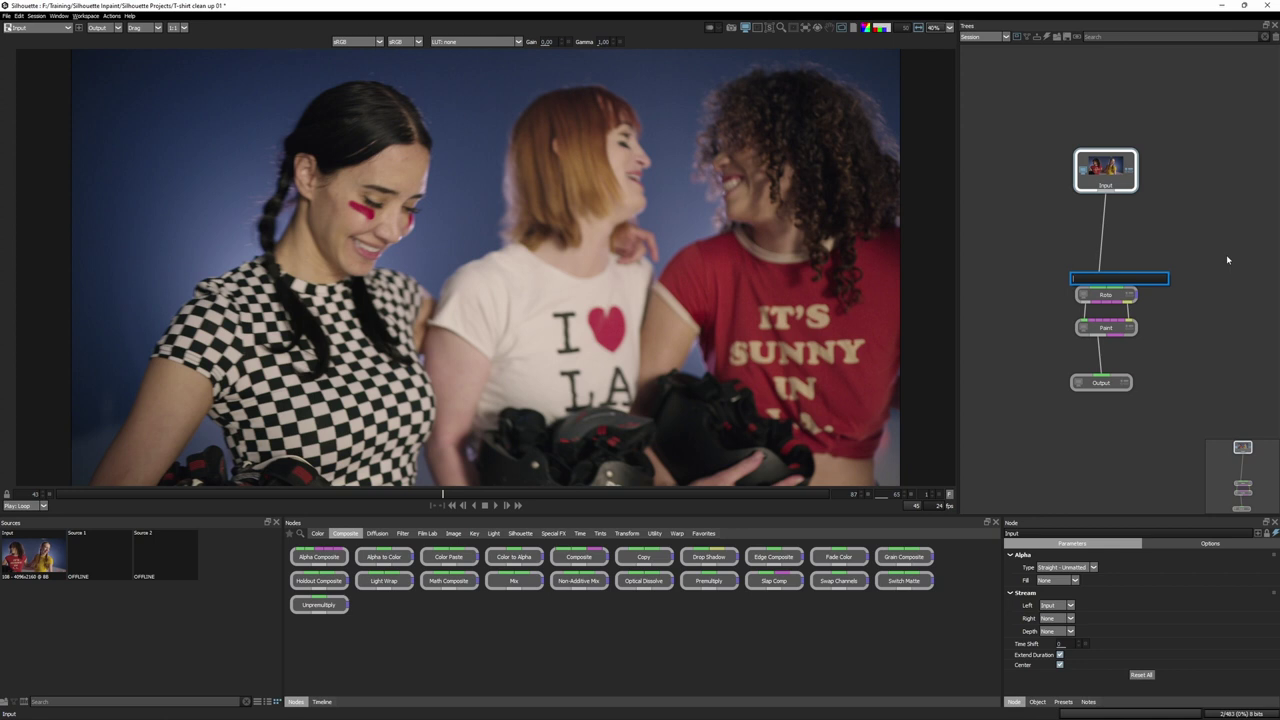
text(inpain)
key(Return)
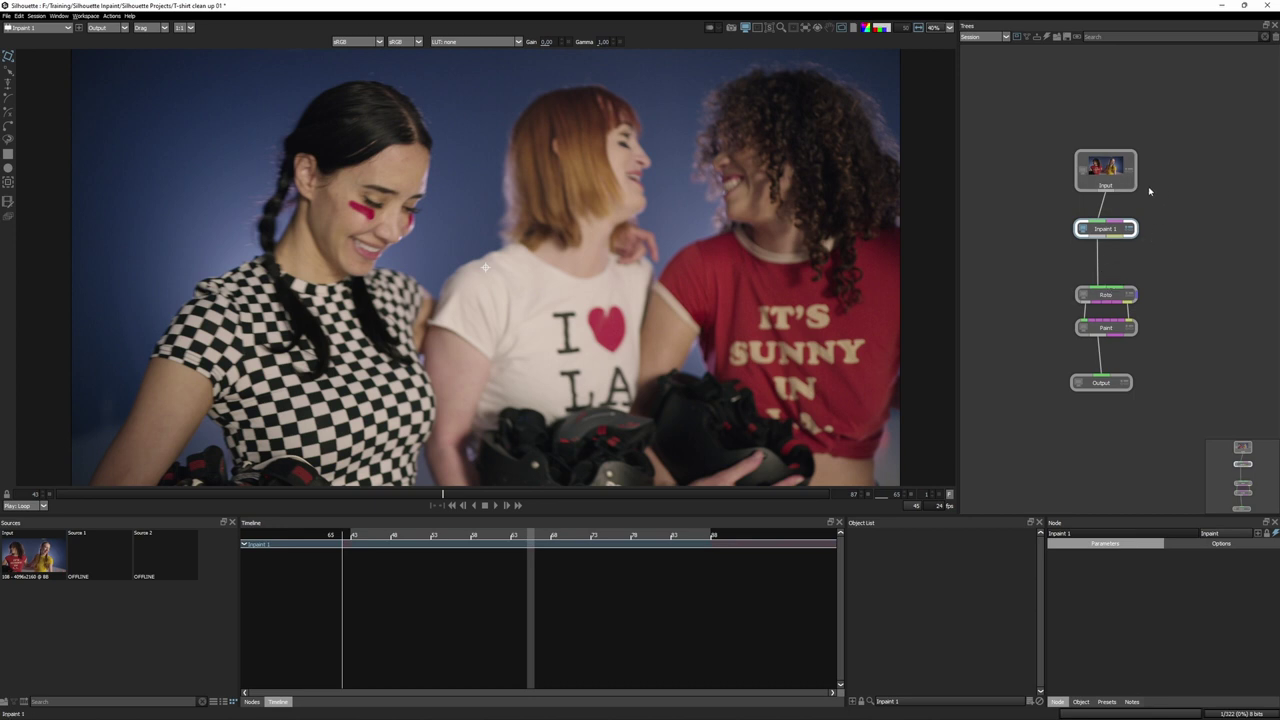
- On the first frame, 43, draw an elliptical inpaint shape around the word IT'S on the red T-shirt
drag(372, 494, 32, 496)
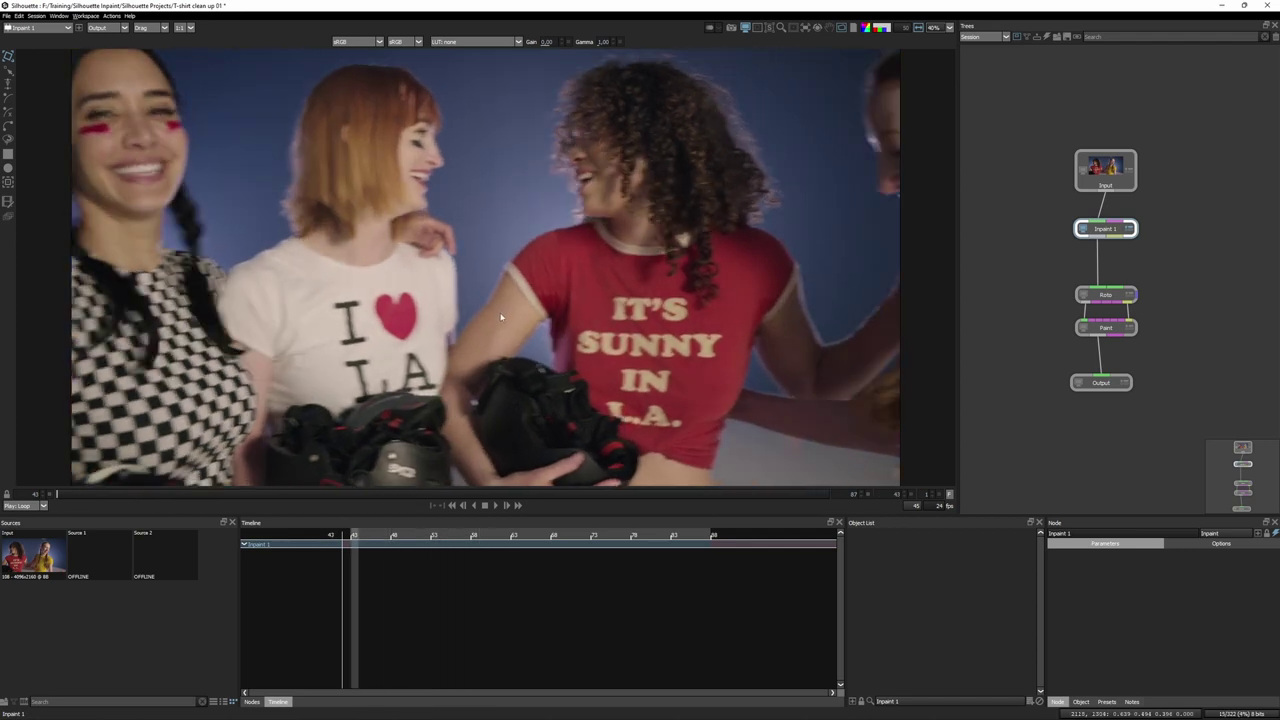
scroll(571, 265, up, 1)
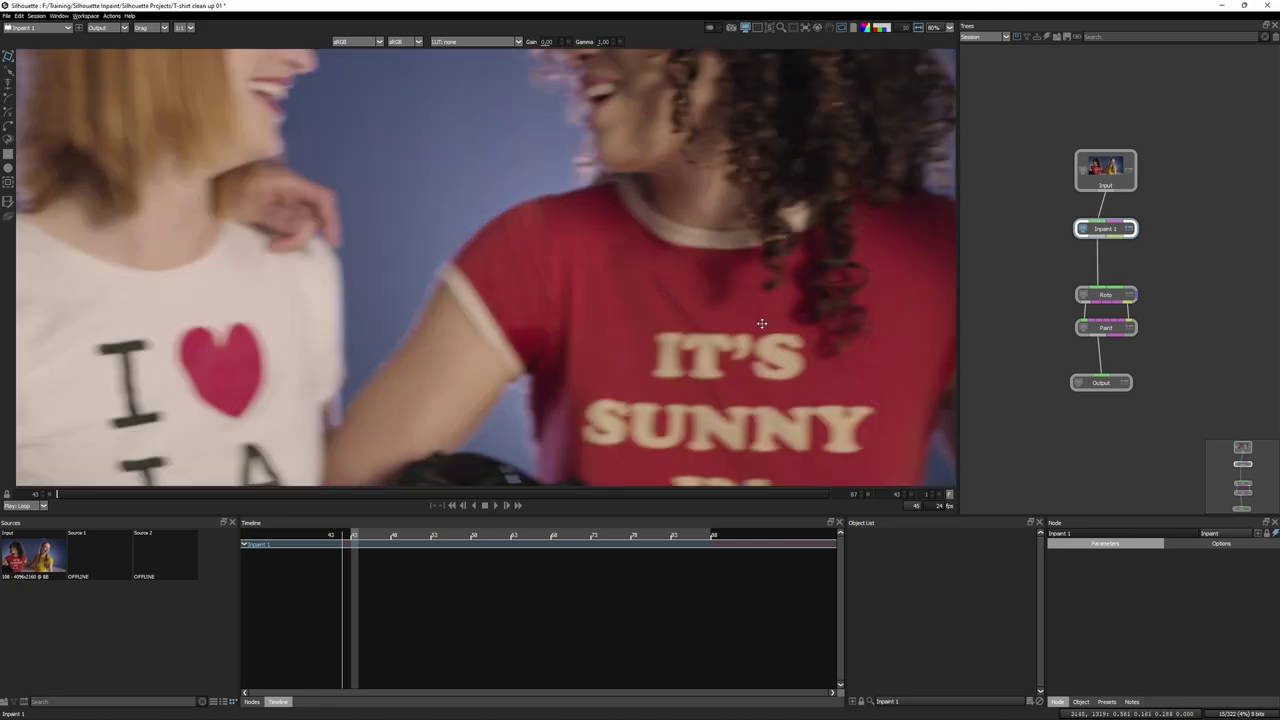
drag(848, 364, 650, 233)
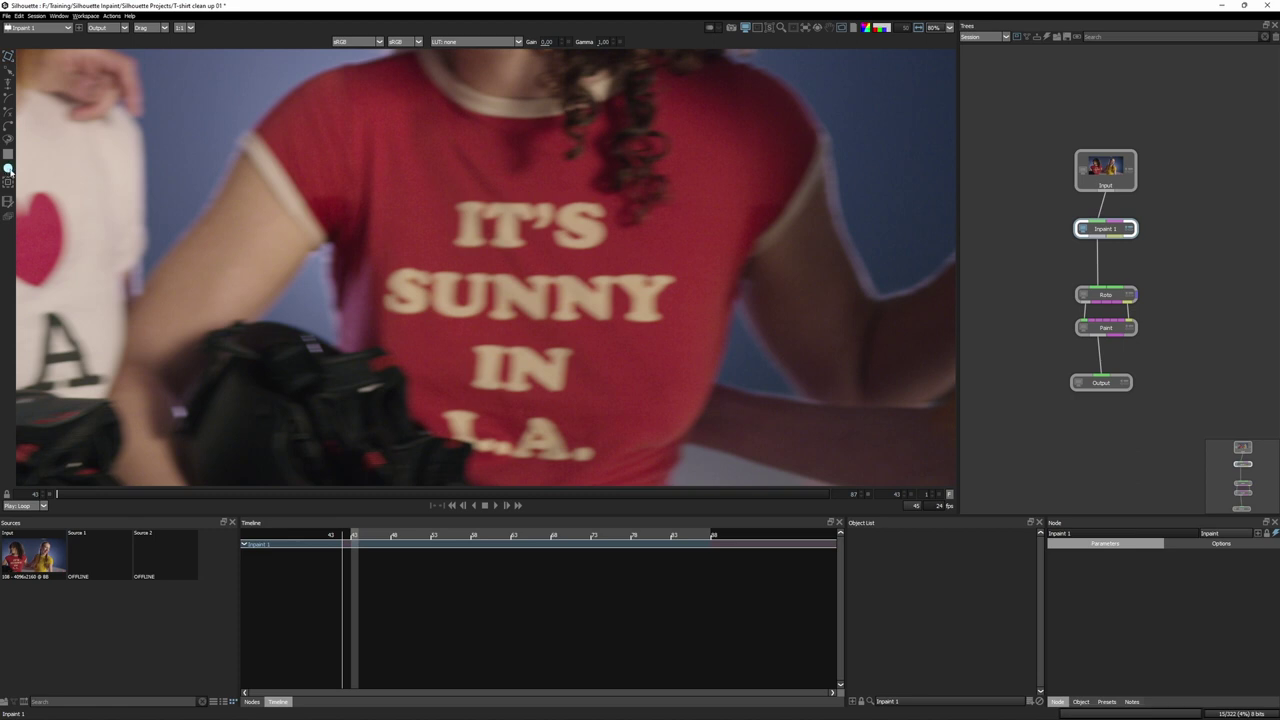
click(8, 169)
drag(414, 181, 639, 270)
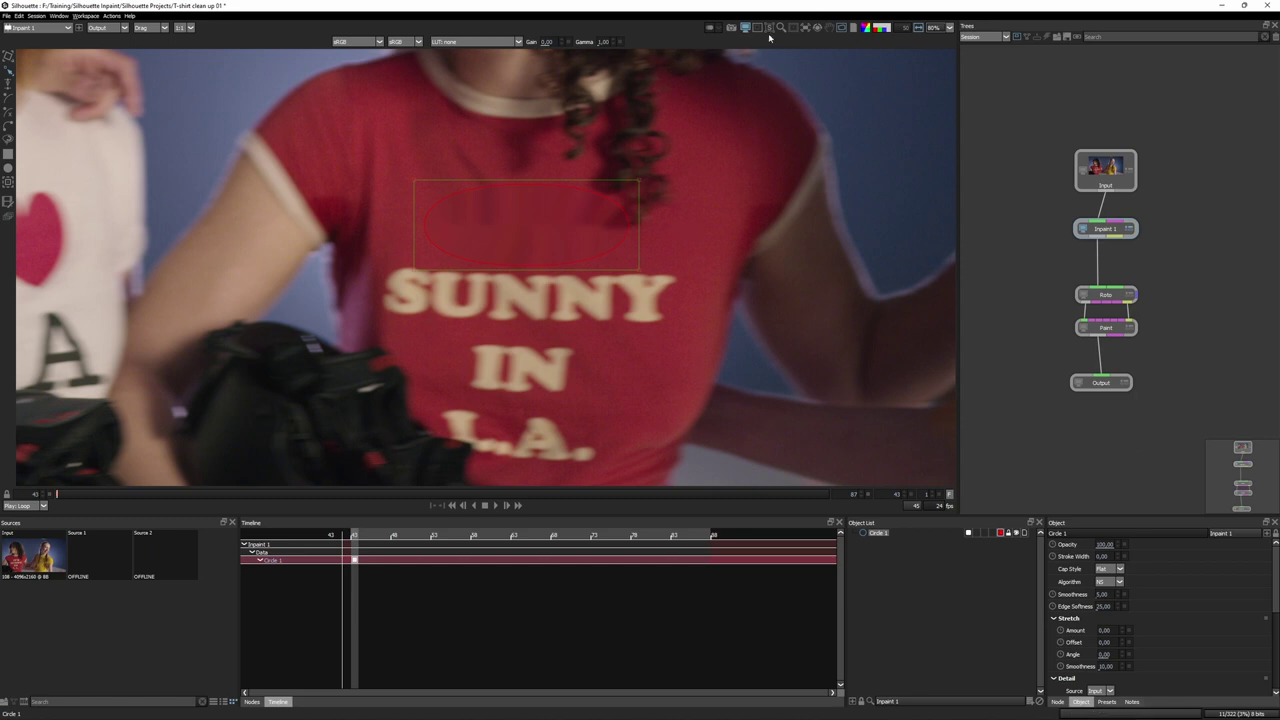
- Hide the shape overlay and set the ellipse's inpaint algorithm to TELEA
click(842, 29)
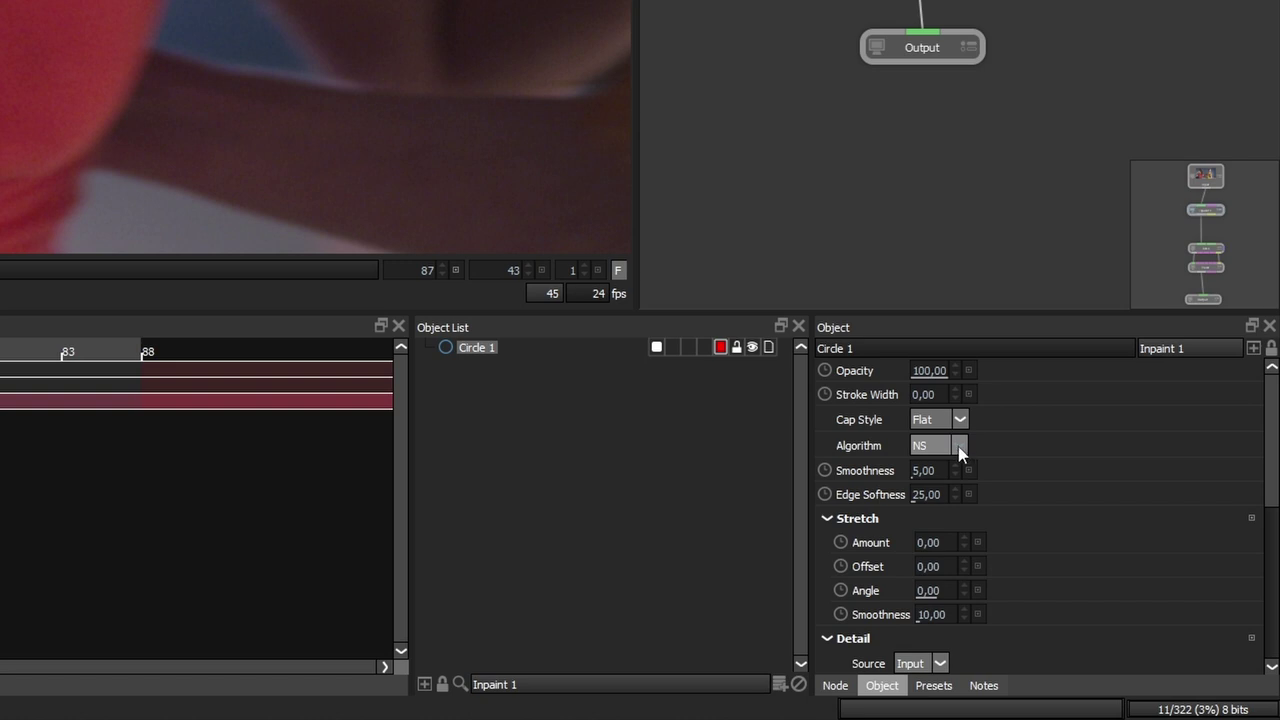
click(958, 446)
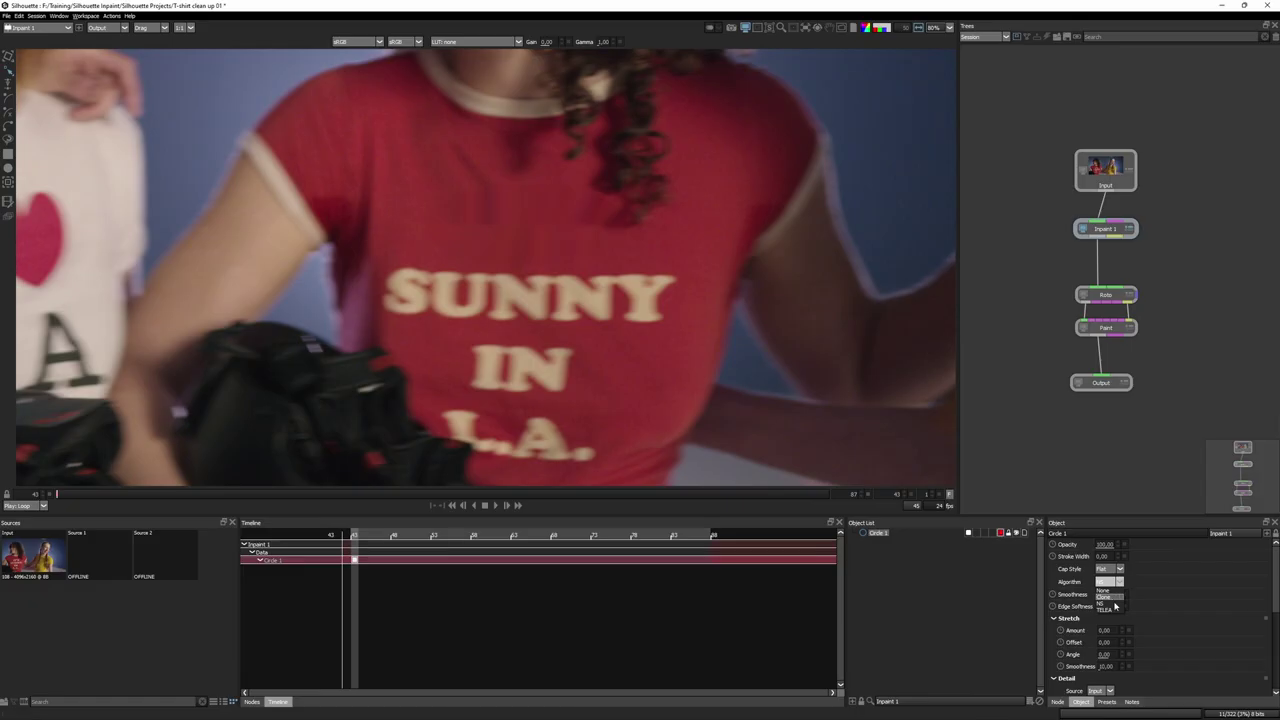
click(1113, 609)
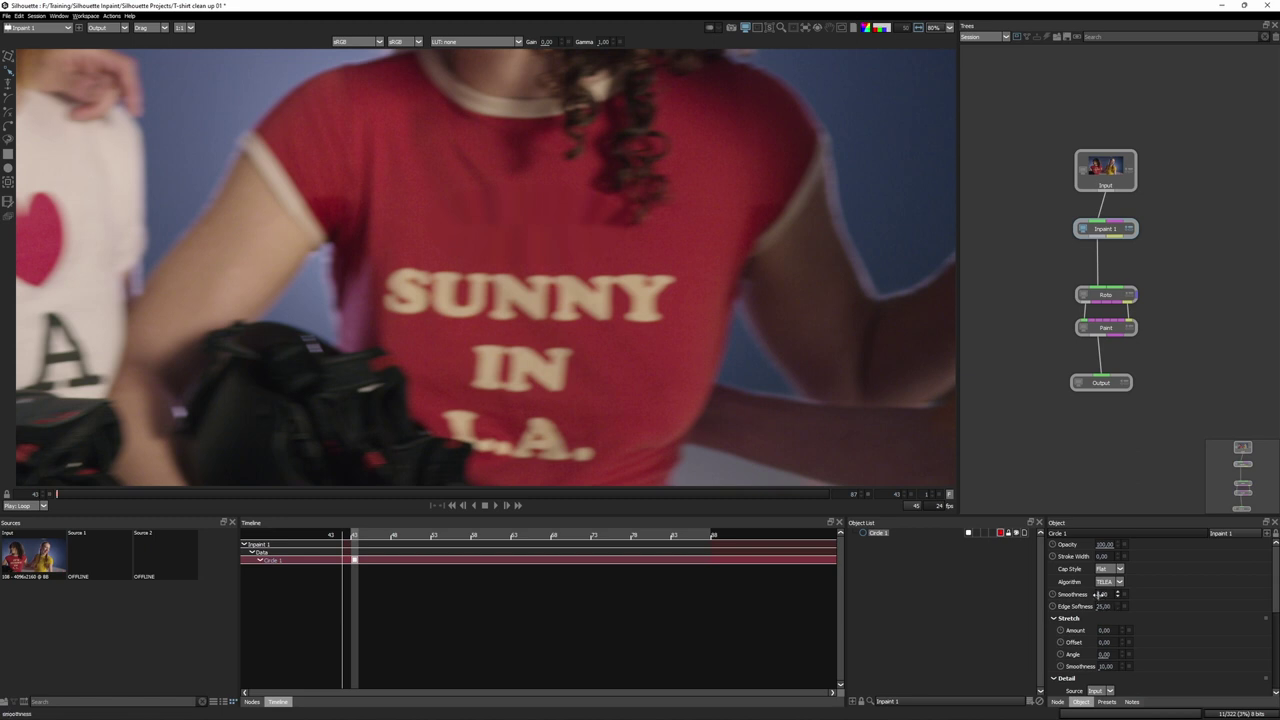
- Set the ellipse's Smoothness to 4 and Edge Softness to 64, and turn the shape overlay back on
drag(1097, 594, 984, 590)
scroll(645, 272, up, 2)
drag(559, 235, 602, 324)
drag(1103, 606, 808, 607)
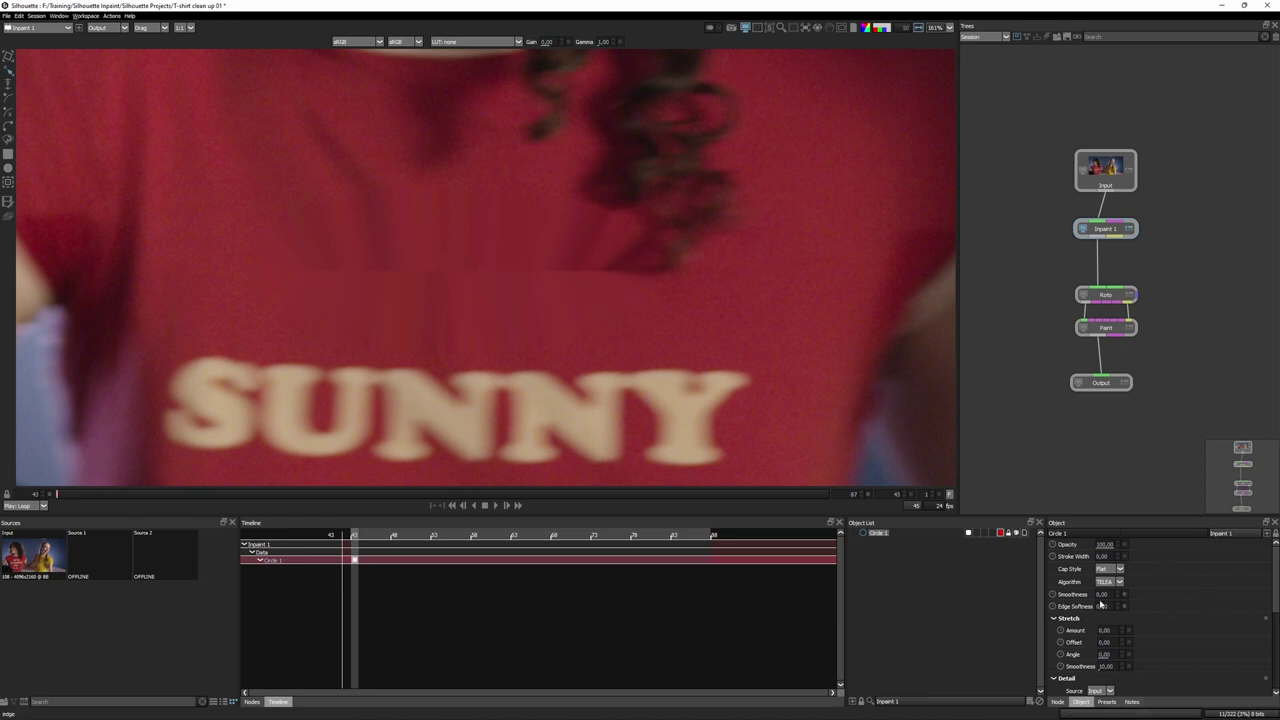
drag(1098, 594, 998, 605)
key(o)
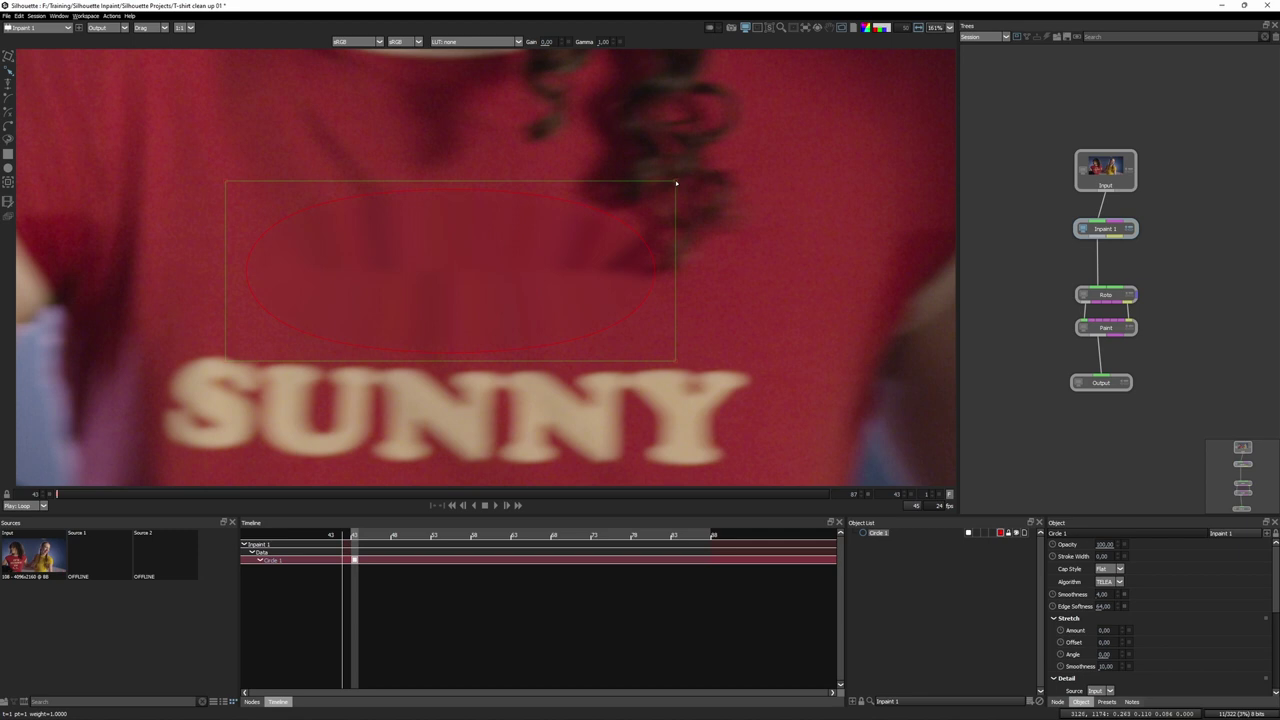
- Pull the inpaint ellipse's upper-right corner inward, away from the hair curls, and set its Stretch Amount to 100
drag(676, 181, 609, 176)
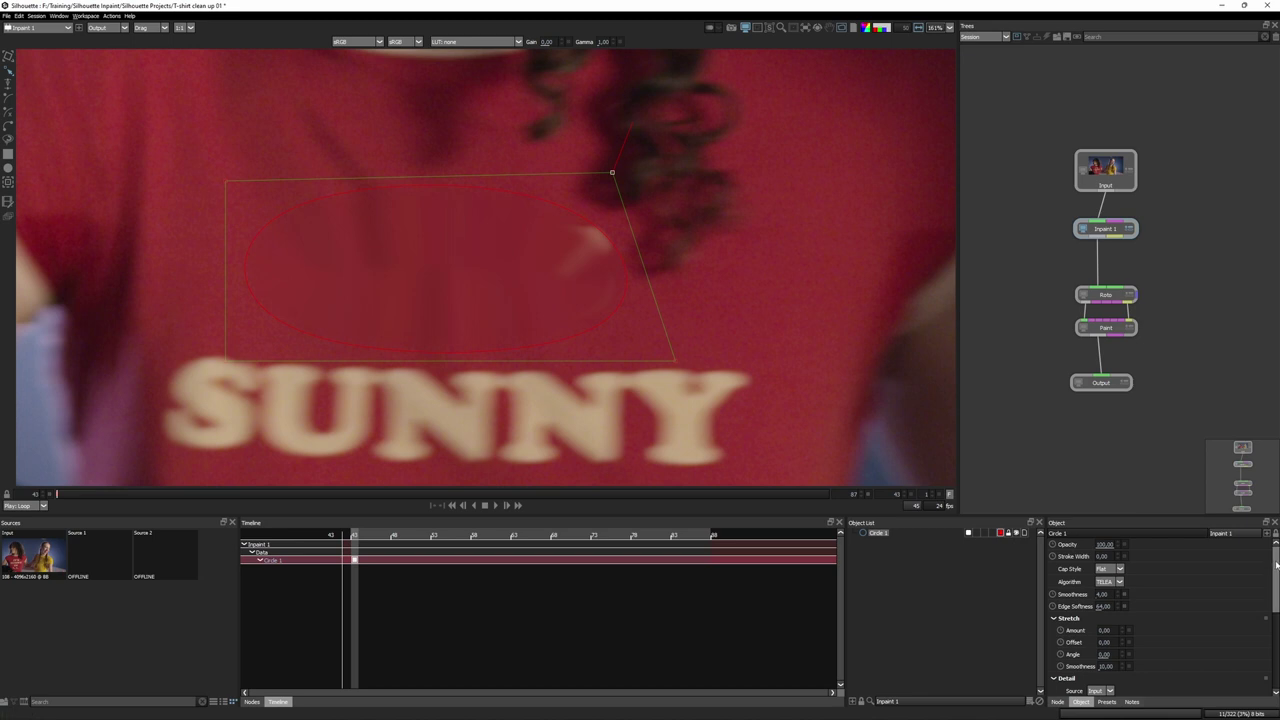
scroll(1275, 565, down, 2)
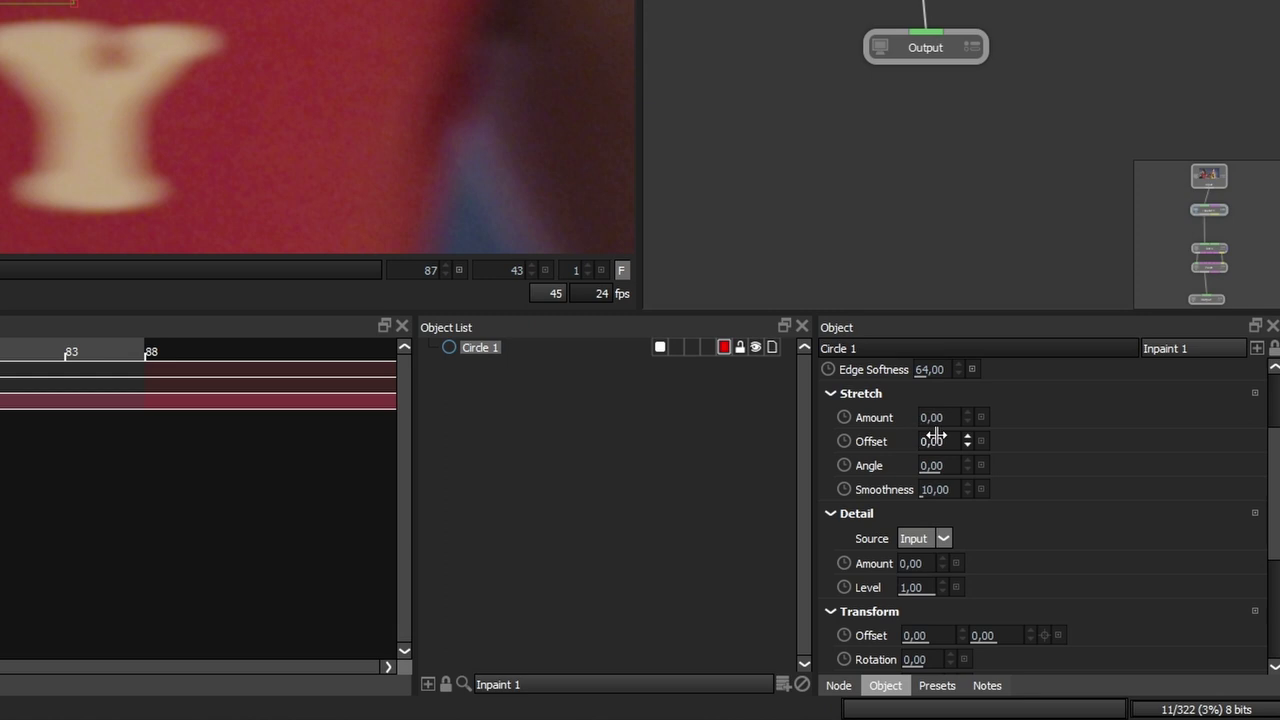
mouse_move(926, 417)
mouse_down()
mouse_move(1028, 414)
mouse_move(903, 414)
mouse_move(1066, 403)
mouse_move(904, 417)
mouse_up()
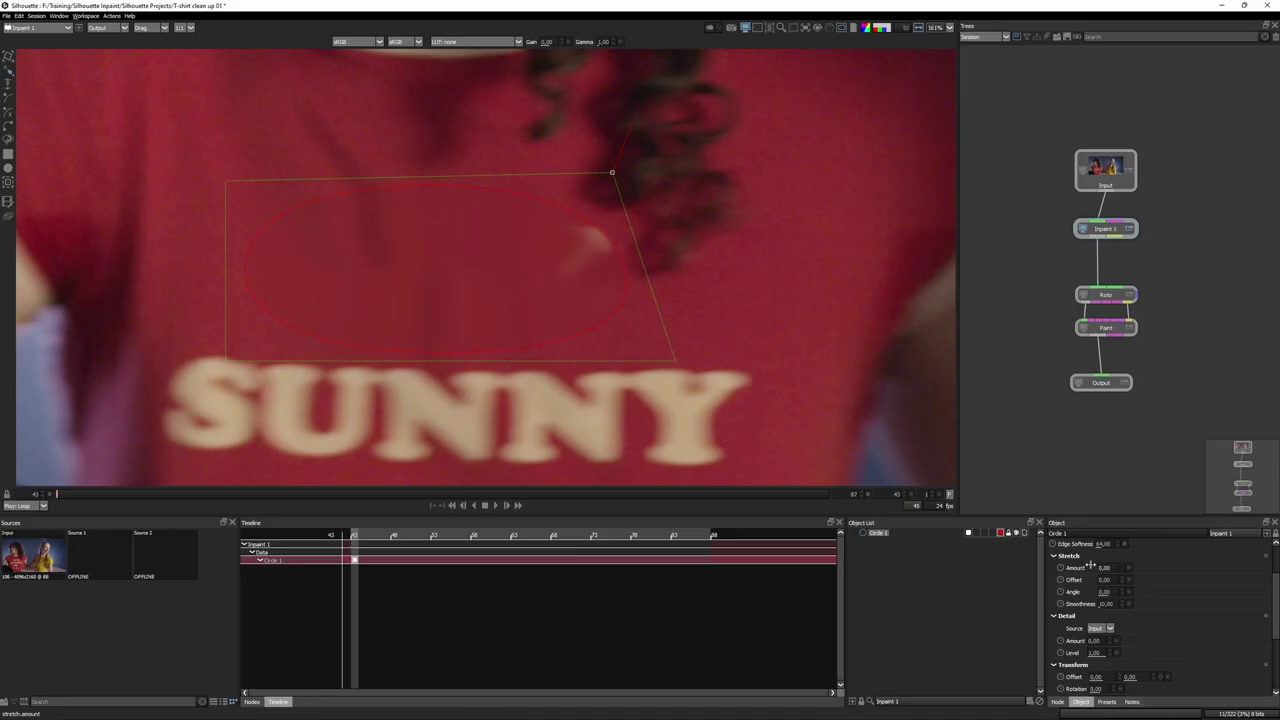
drag(1090, 566, 1170, 560)
scroll(1255, 582, up, 2)
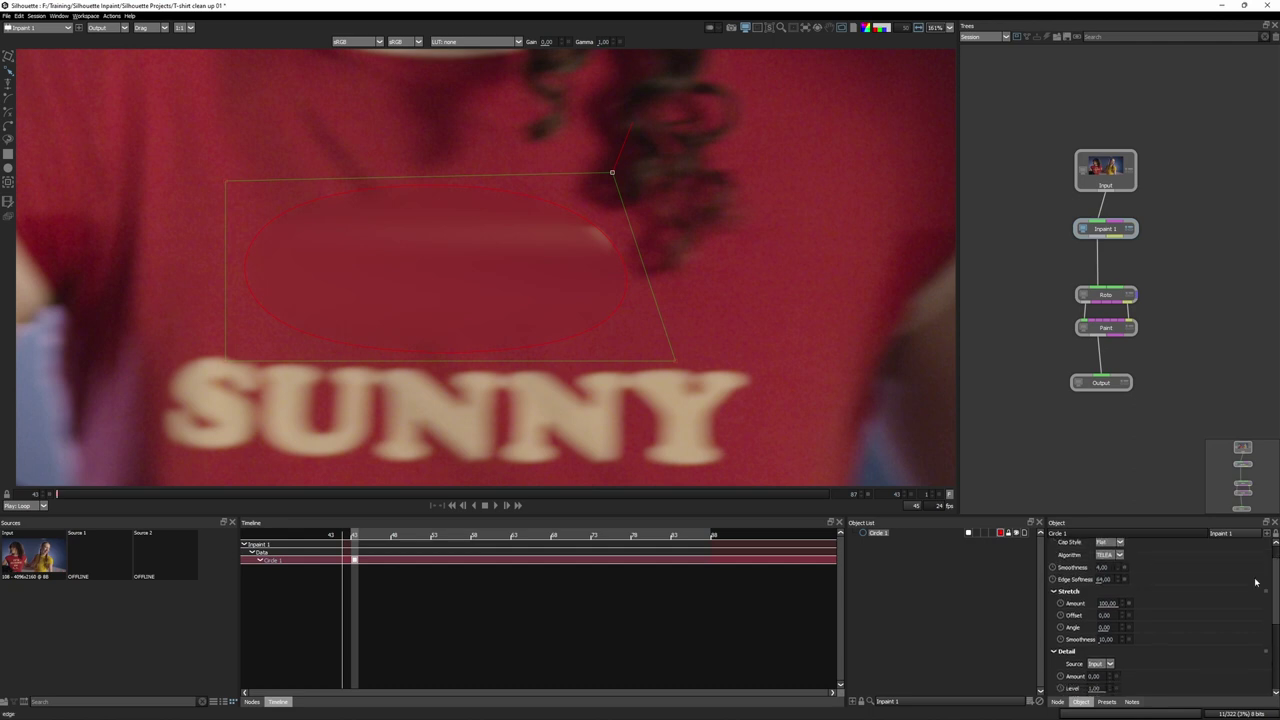
- Set the ellipse's Stretch Angle to 55, its Smoothness to 4 and its Stretch Smoothness to 3
drag(1106, 568, 966, 569)
drag(1105, 639, 931, 635)
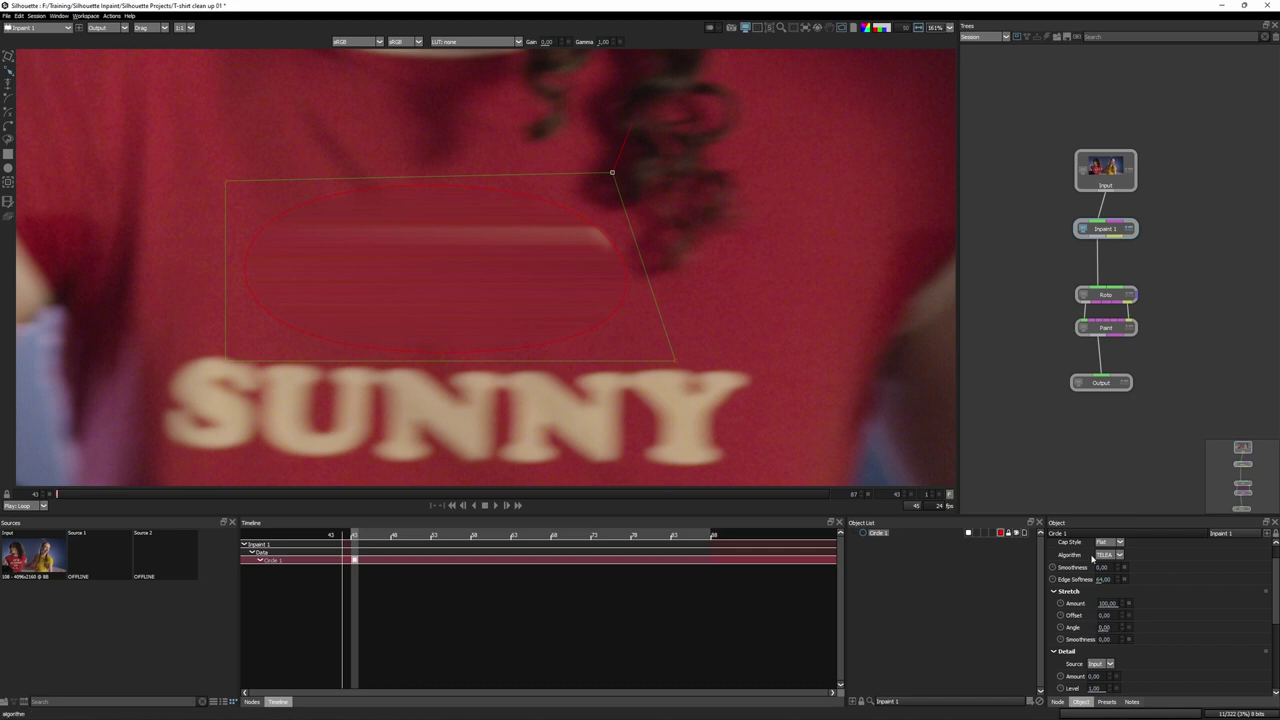
drag(1104, 628, 1132, 628)
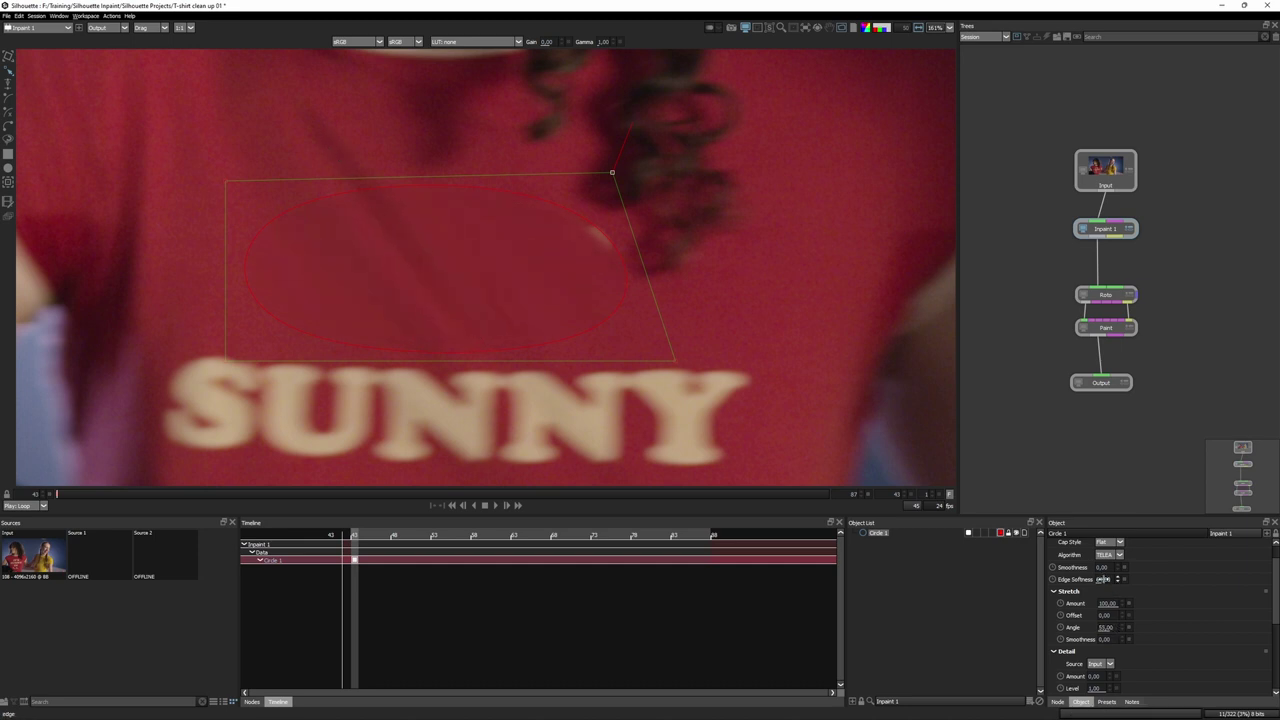
drag(1102, 568, 1106, 568)
drag(1103, 639, 1106, 639)
- Hide the shape overlay and inspect the inpainted area in the individual red, green and blue channels
key(o)
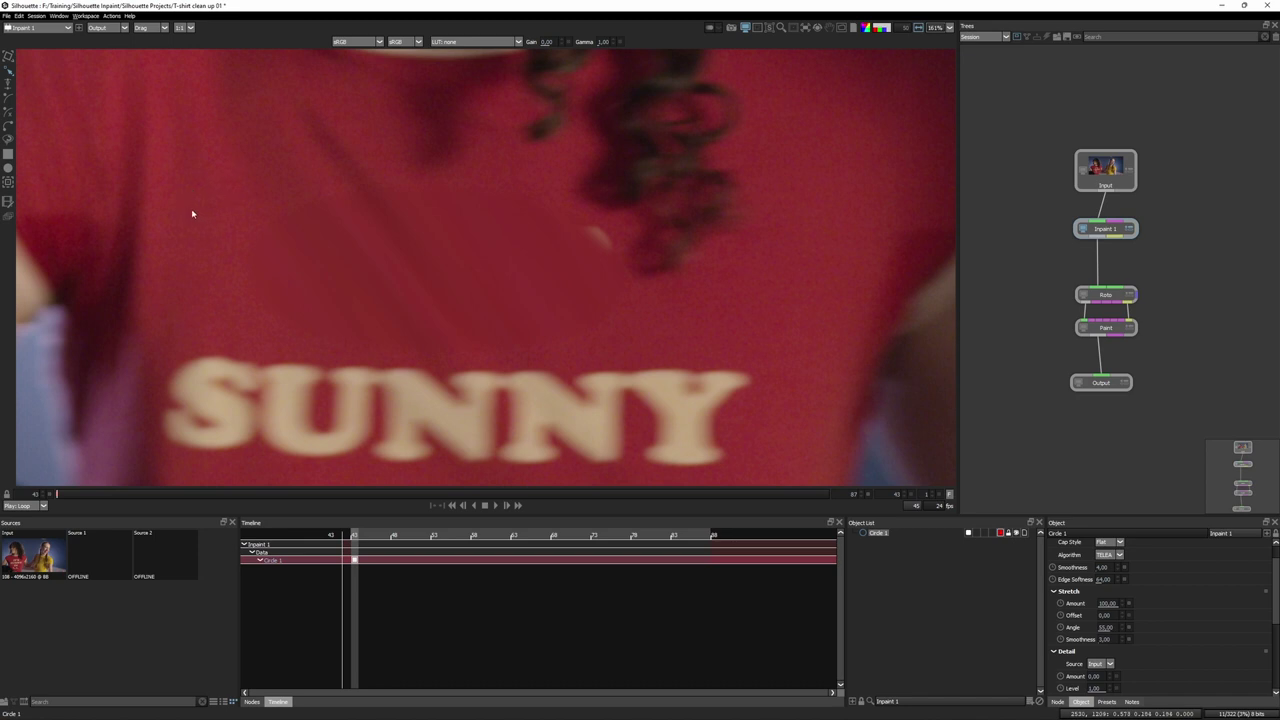
key(r)
key(g)
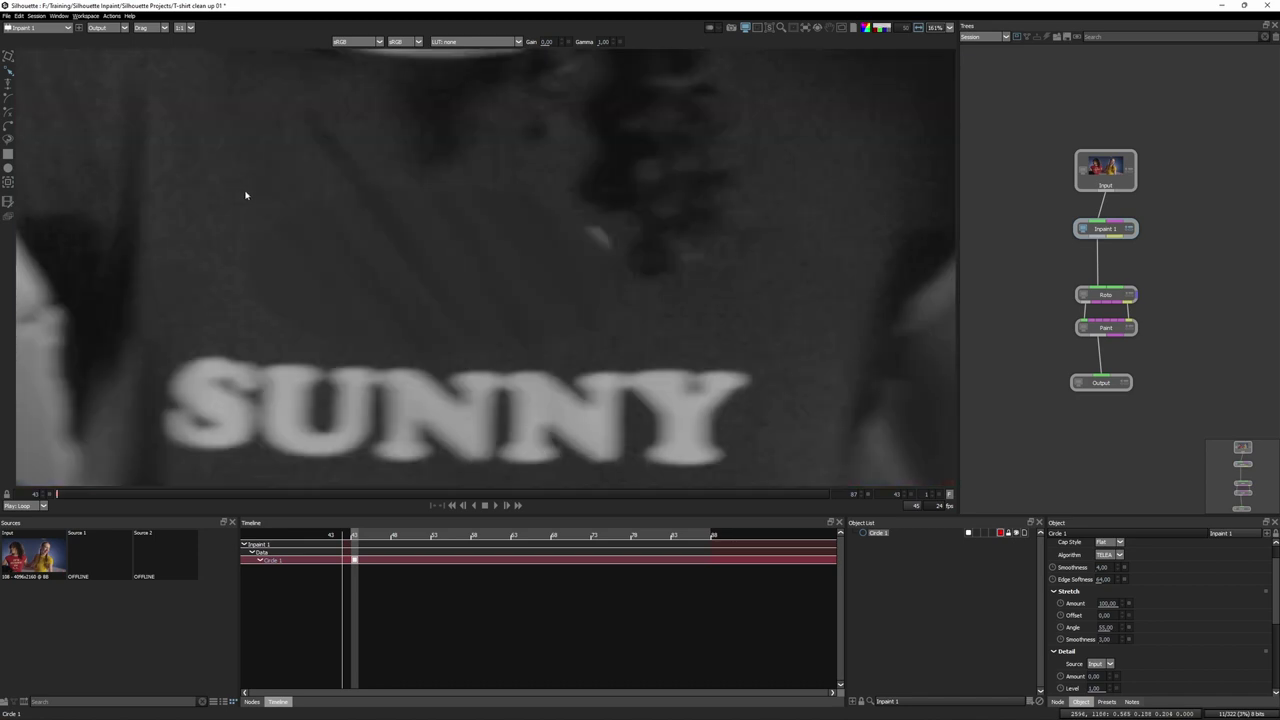
key(b)
key(r)
key(r)
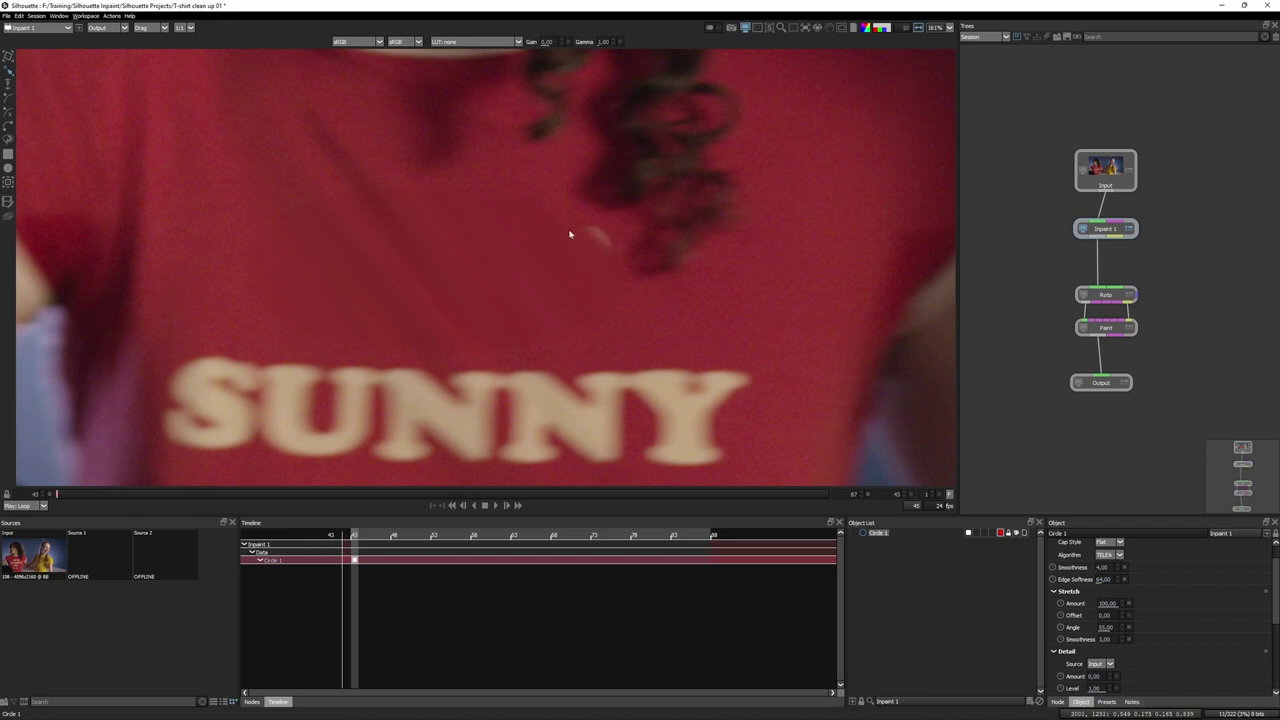
- Draw a second, small inpaint ellipse over the leftover light speck beside the hair curls and hide the shape overlay
click(8, 167)
drag(544, 218, 626, 268)
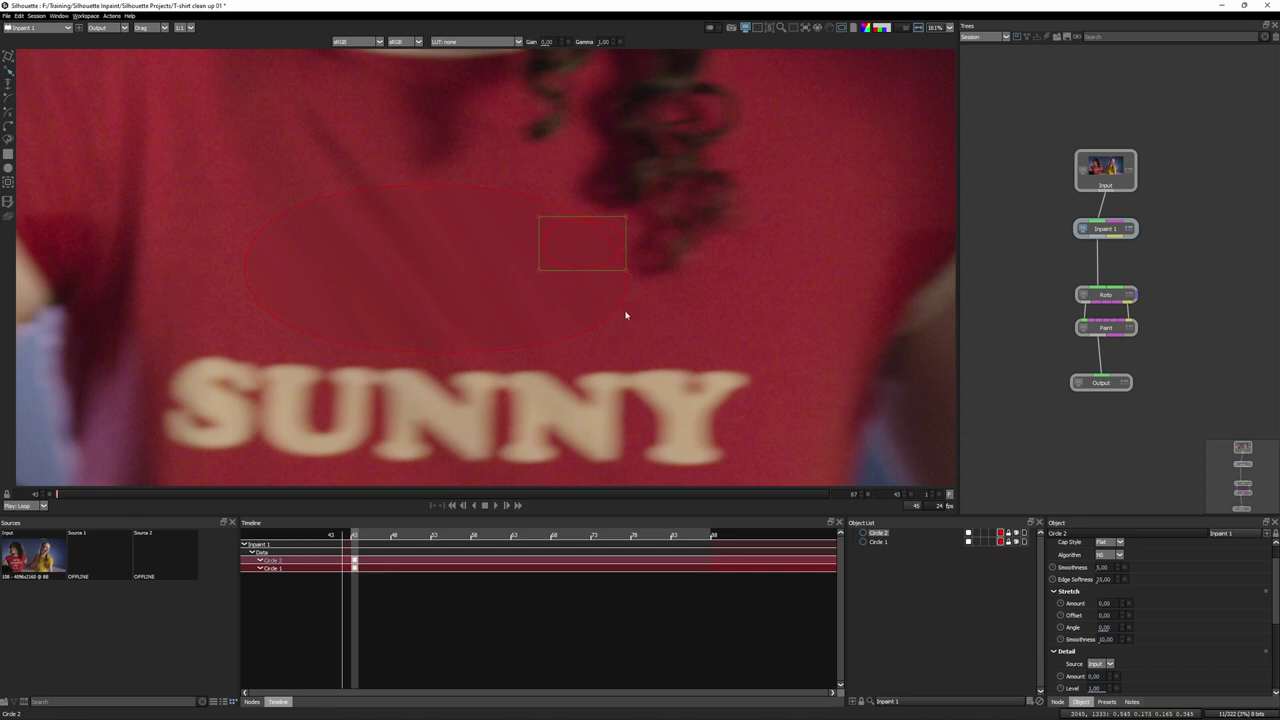
key(o)
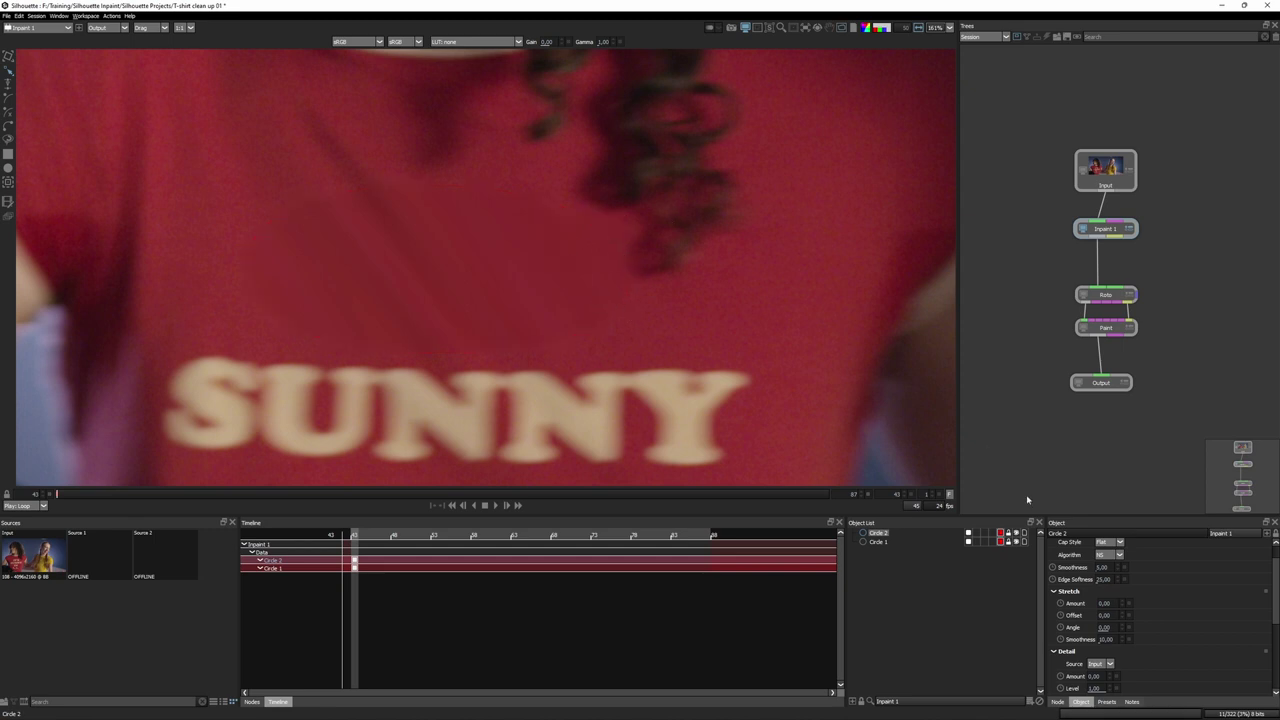
- Compare the patch with and without the small ellipse by switching its visibility off and on
click(1020, 536)
click(1020, 536)
click(1020, 536)
click(1020, 536)
click(1020, 537)
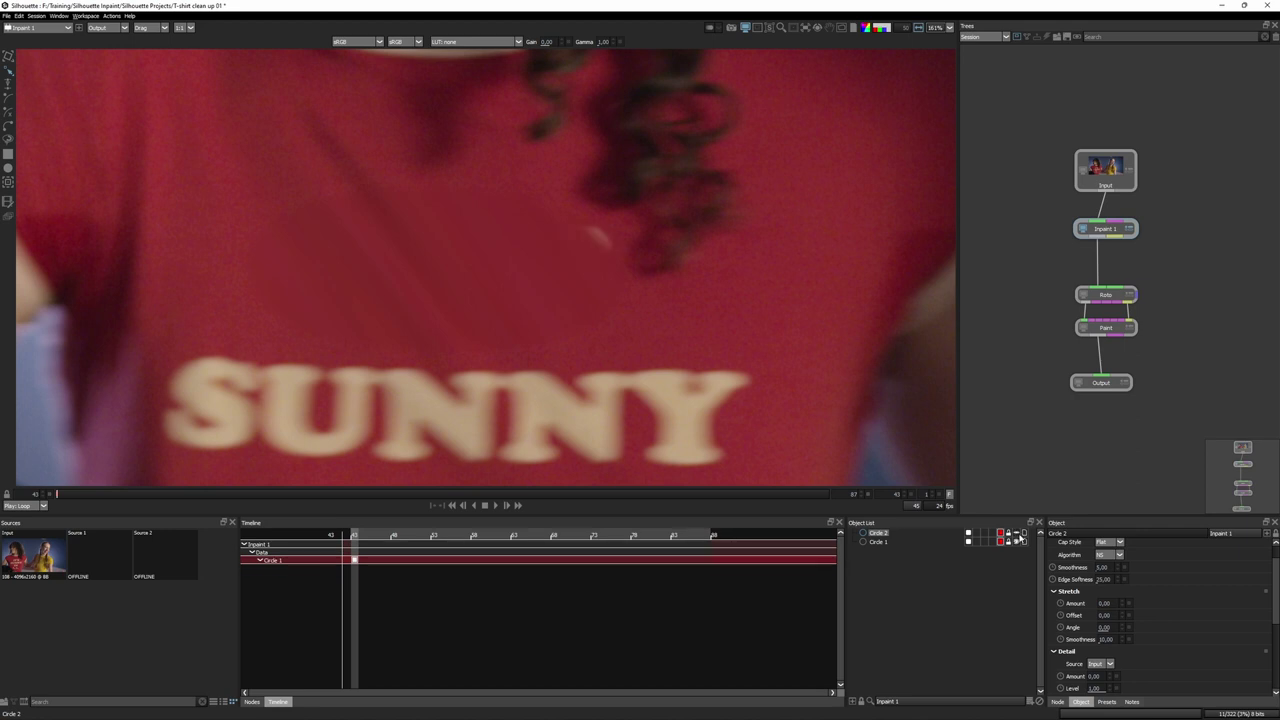
click(1020, 537)
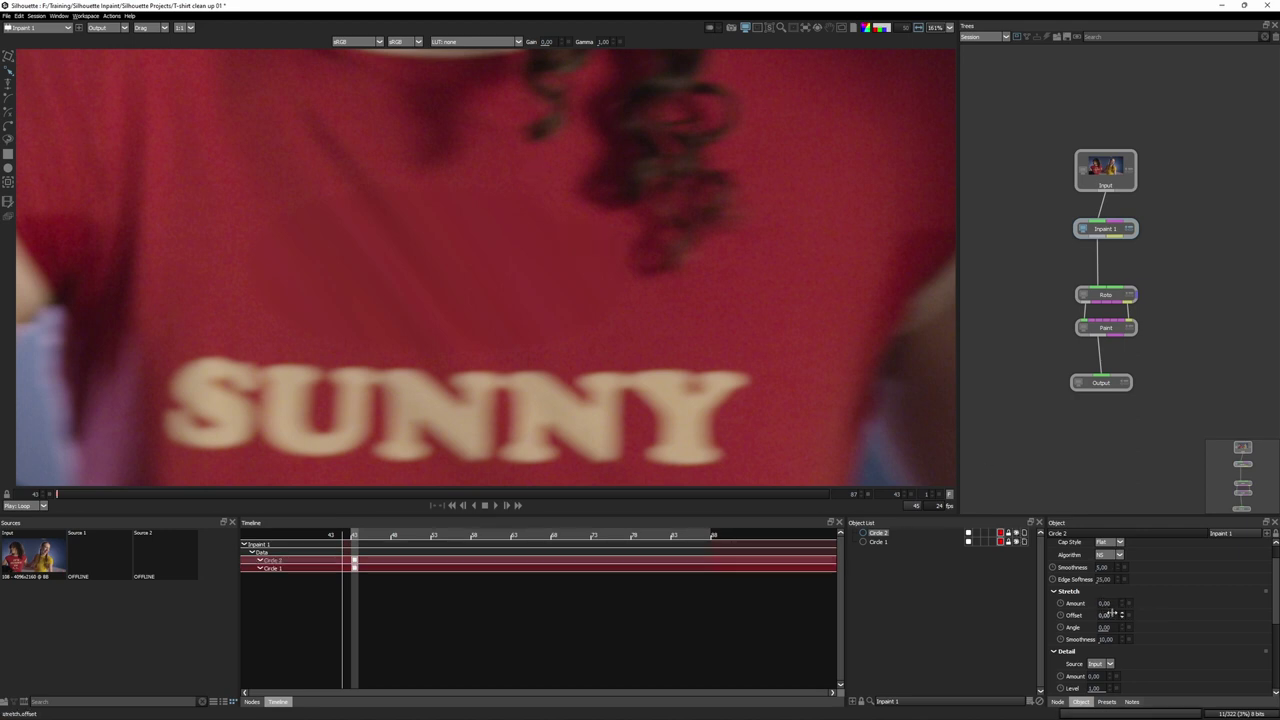
- Set the small ellipse's Stretch Amount to 45, Stretch Angle to 55 and Smoothness to 1, and raise its Edge Softness slightly
drag(1119, 603, 1073, 627)
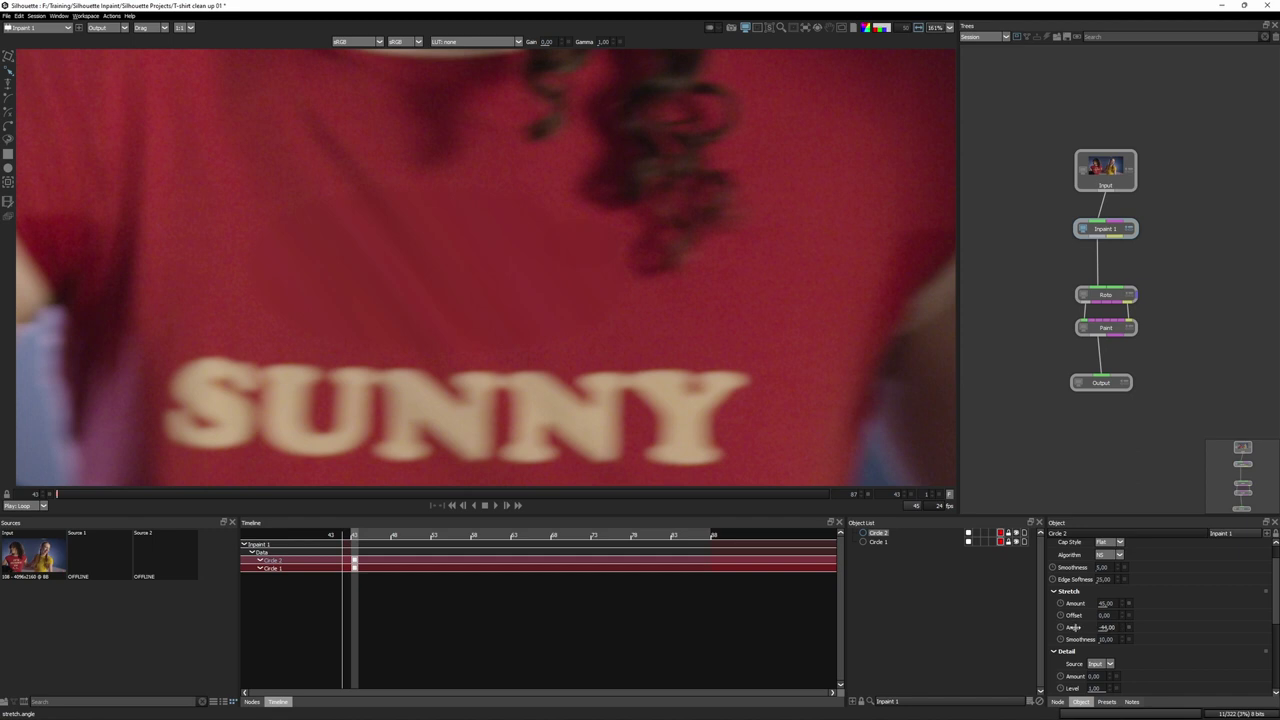
click(879, 541)
click(878, 533)
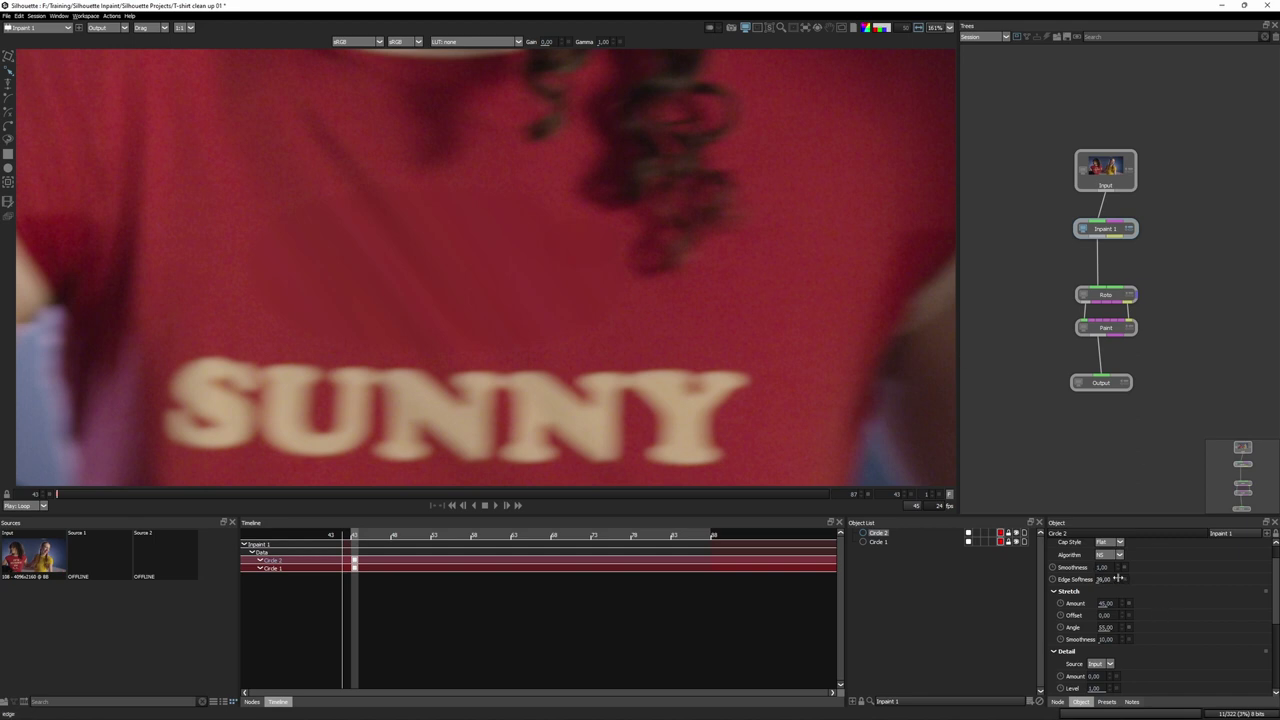
drag(1118, 578, 1126, 580)
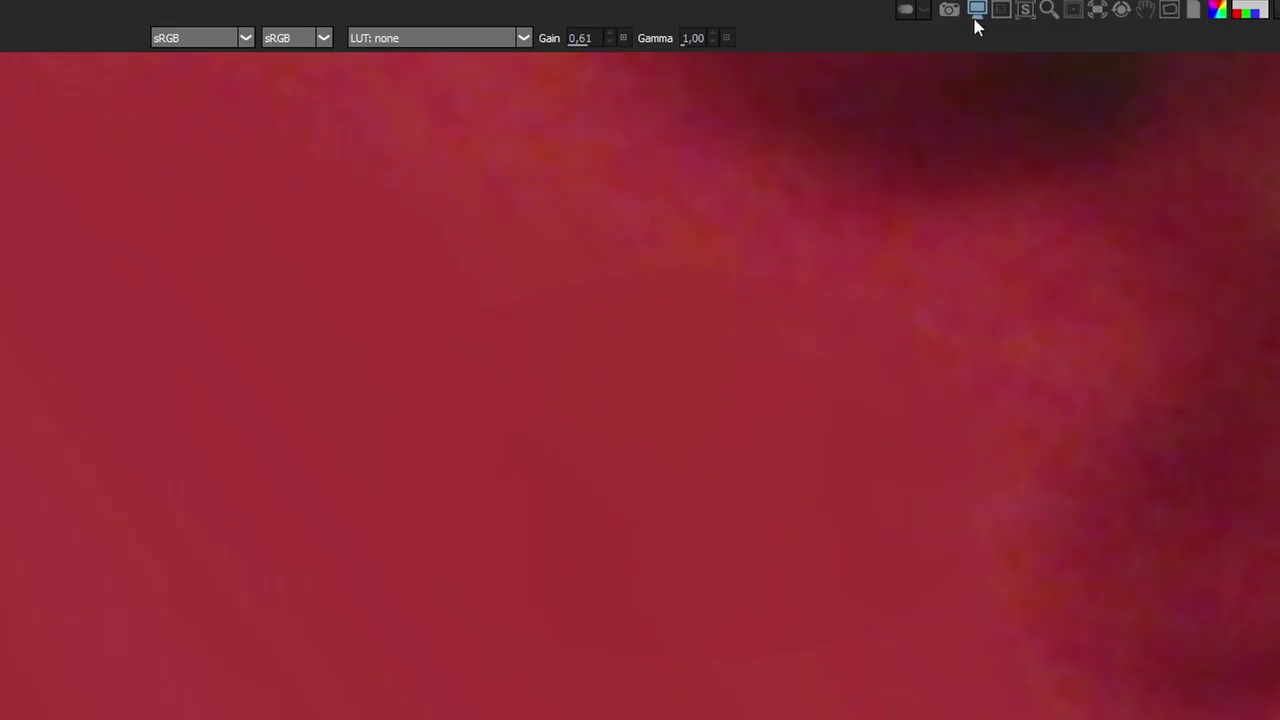
- Examine the small patch's edges up close with exaggerated viewer gain and gamma, with and without the shape outlines
click(746, 28)
click(746, 28)
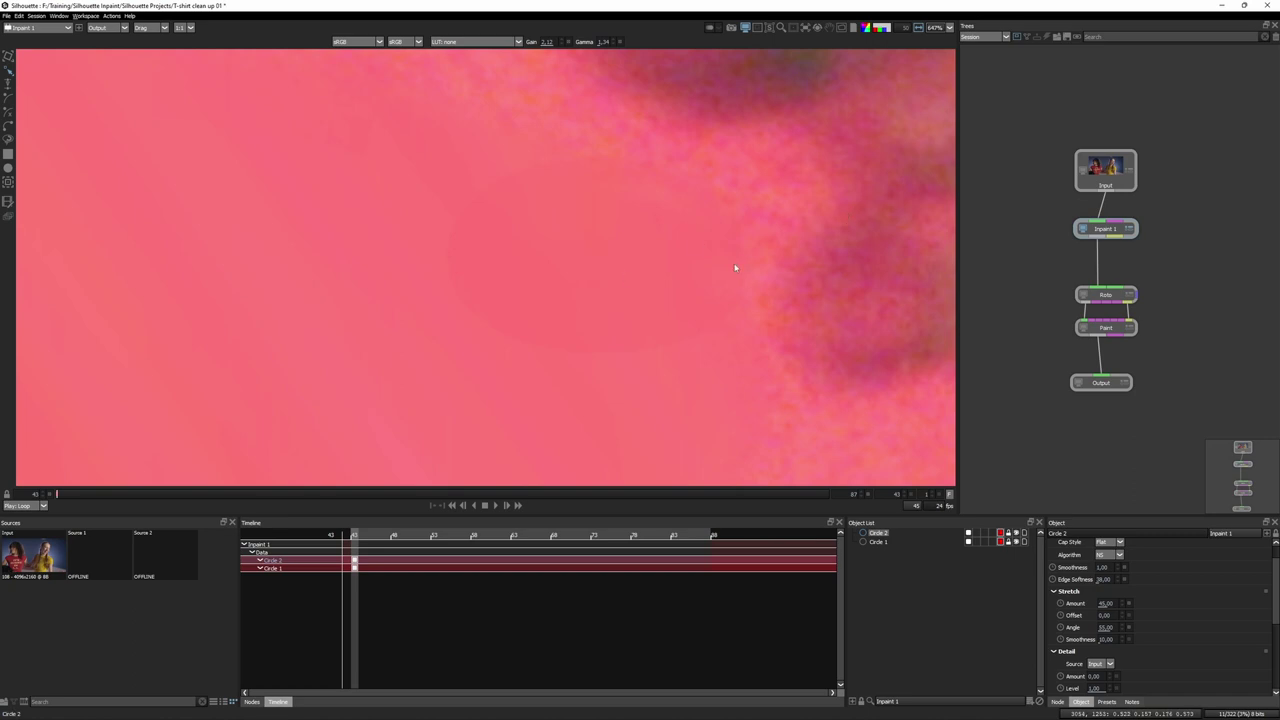
key(o)
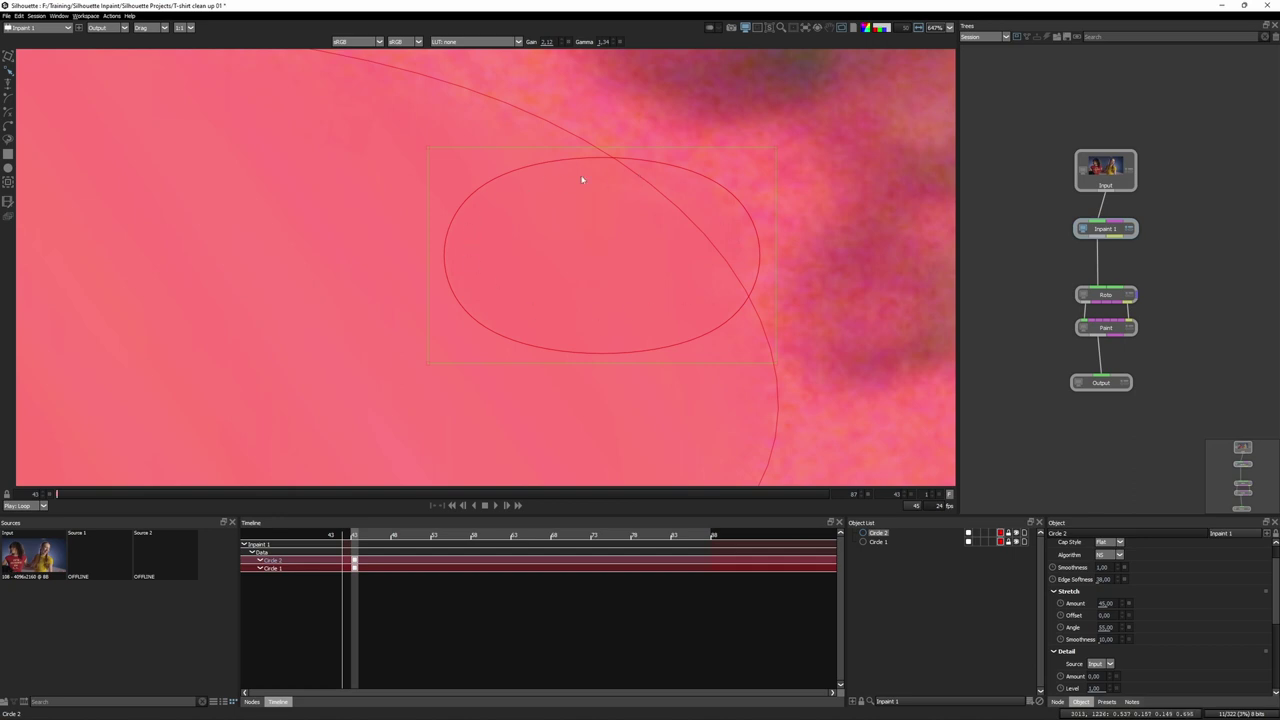
key(o)
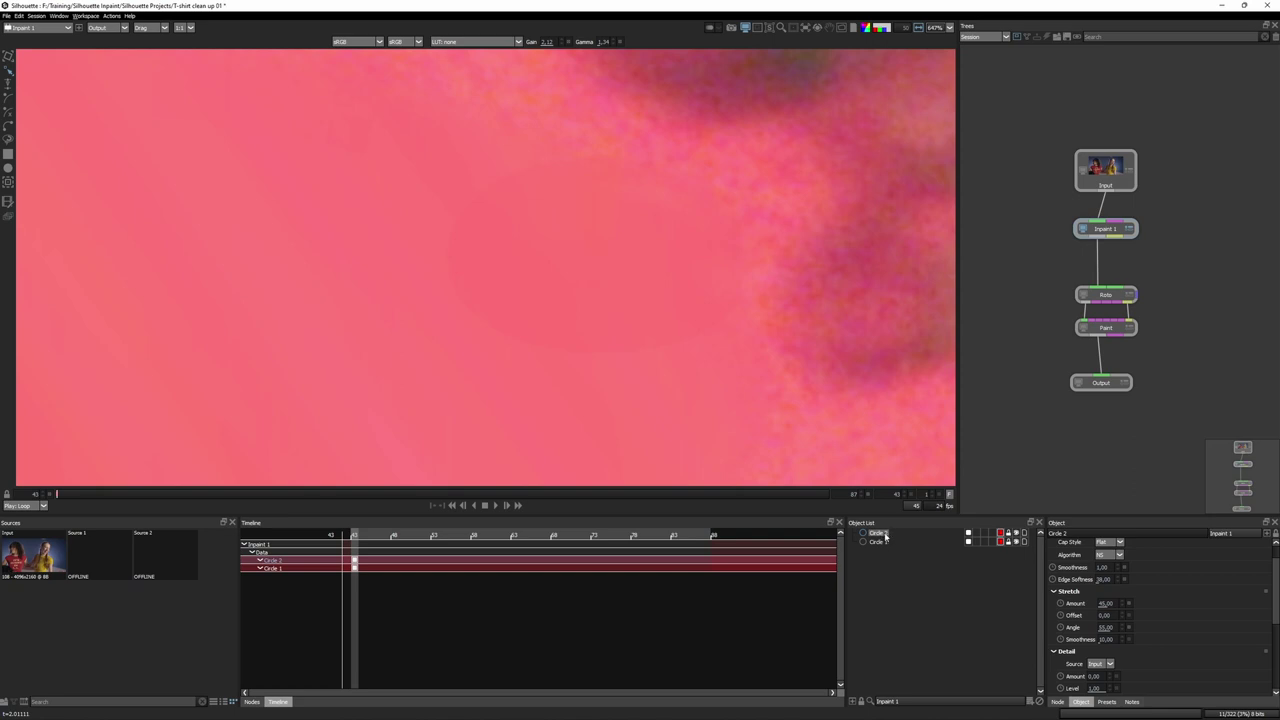
drag(887, 539, 902, 548)
drag(903, 549, 904, 550)
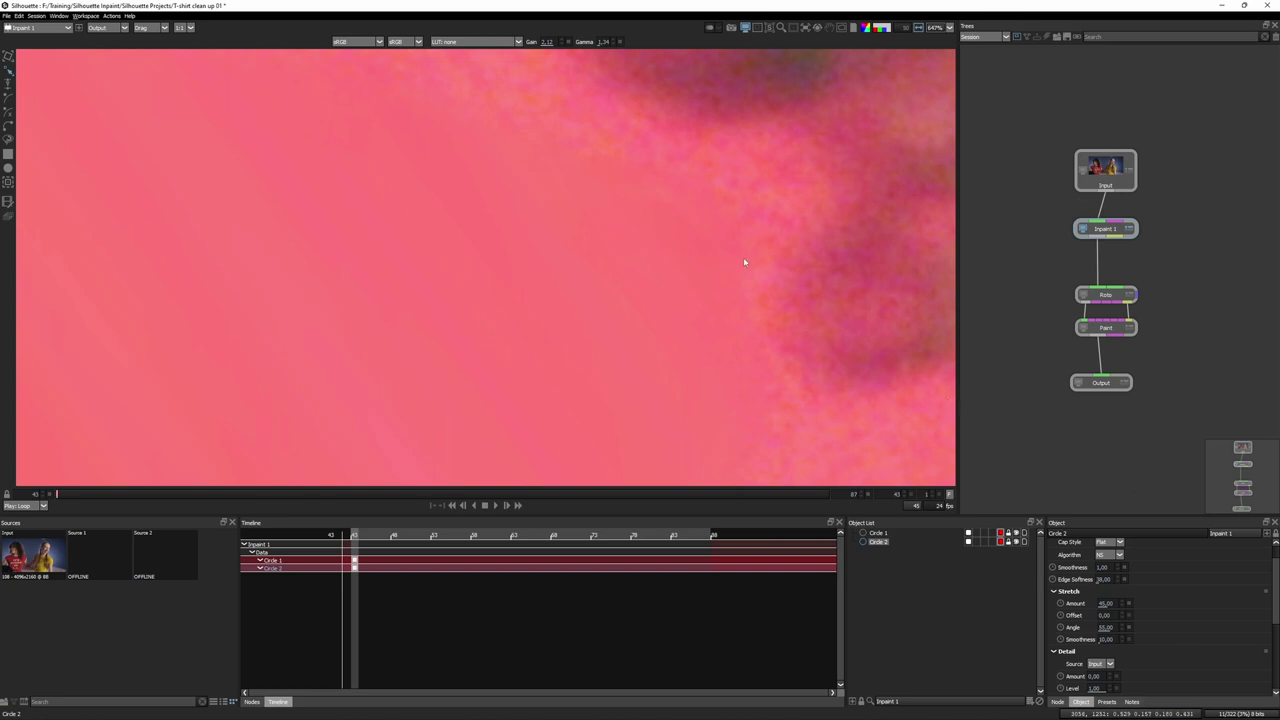
key(ctrl+z)
click(878, 532)
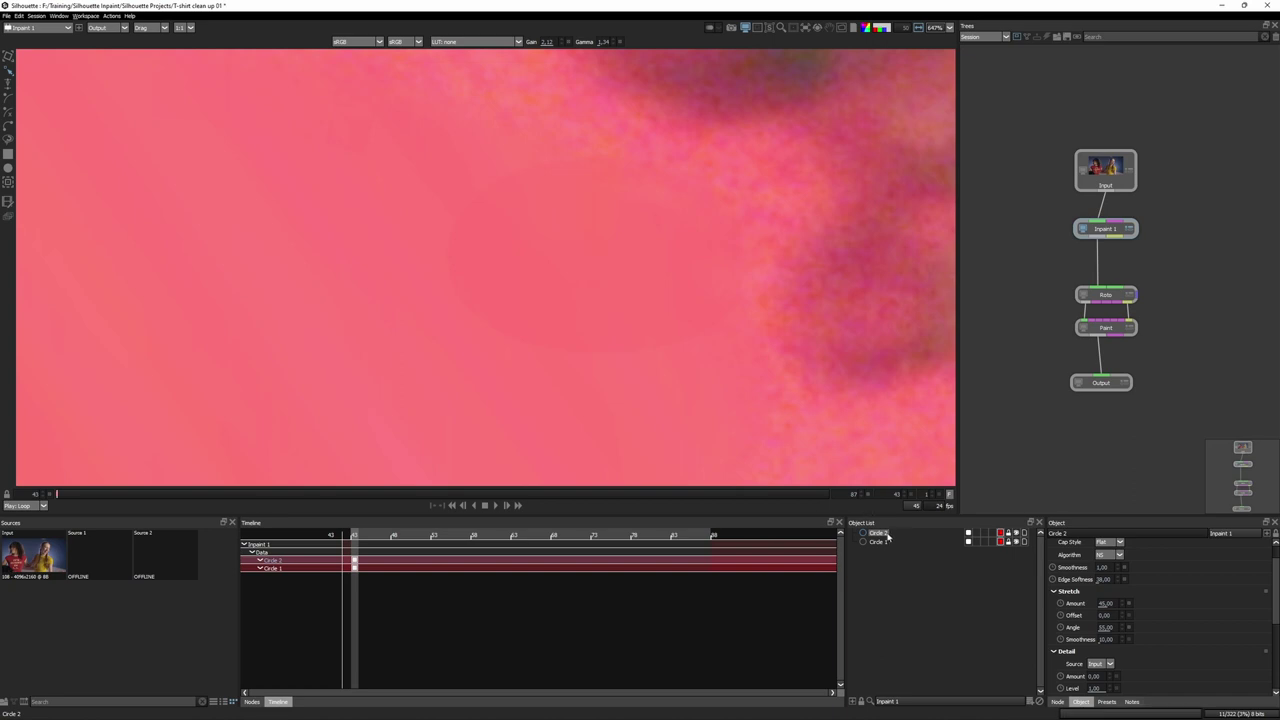
- Move Circle 2 below Circle 1 in the object order and reset the viewer's Gain and Gamma
drag(893, 552, 892, 549)
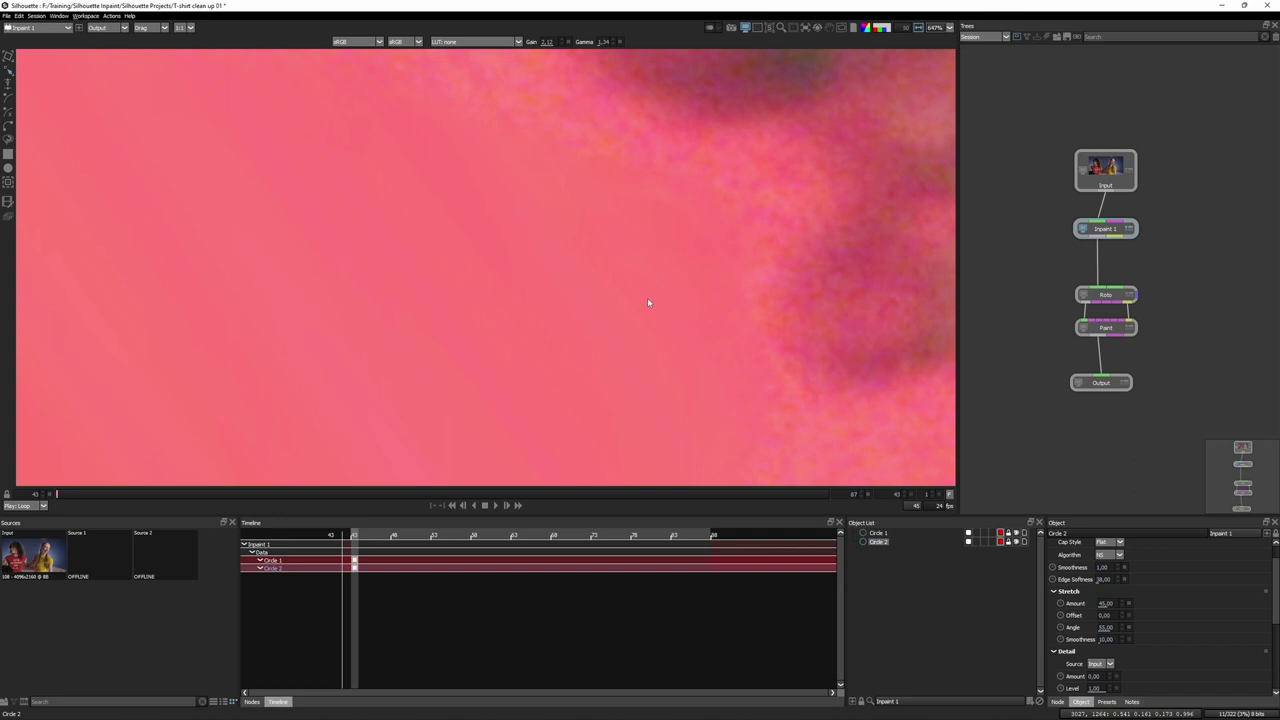
click(570, 42)
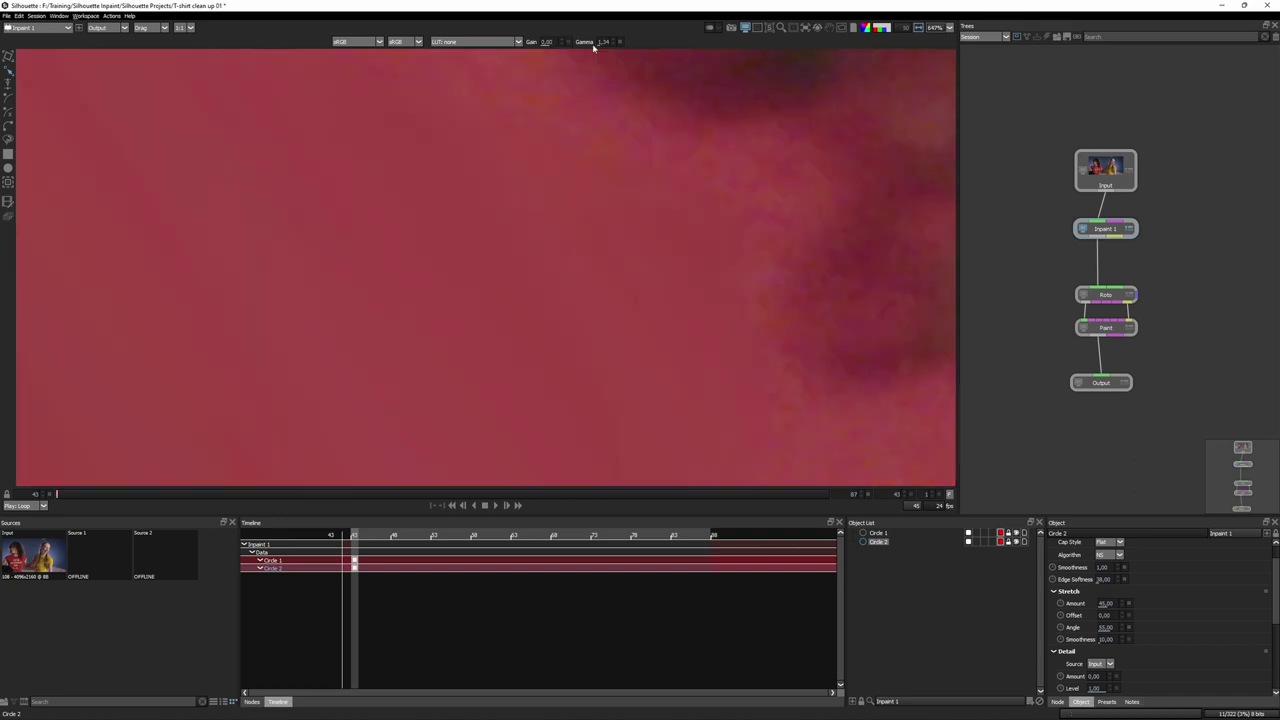
click(620, 42)
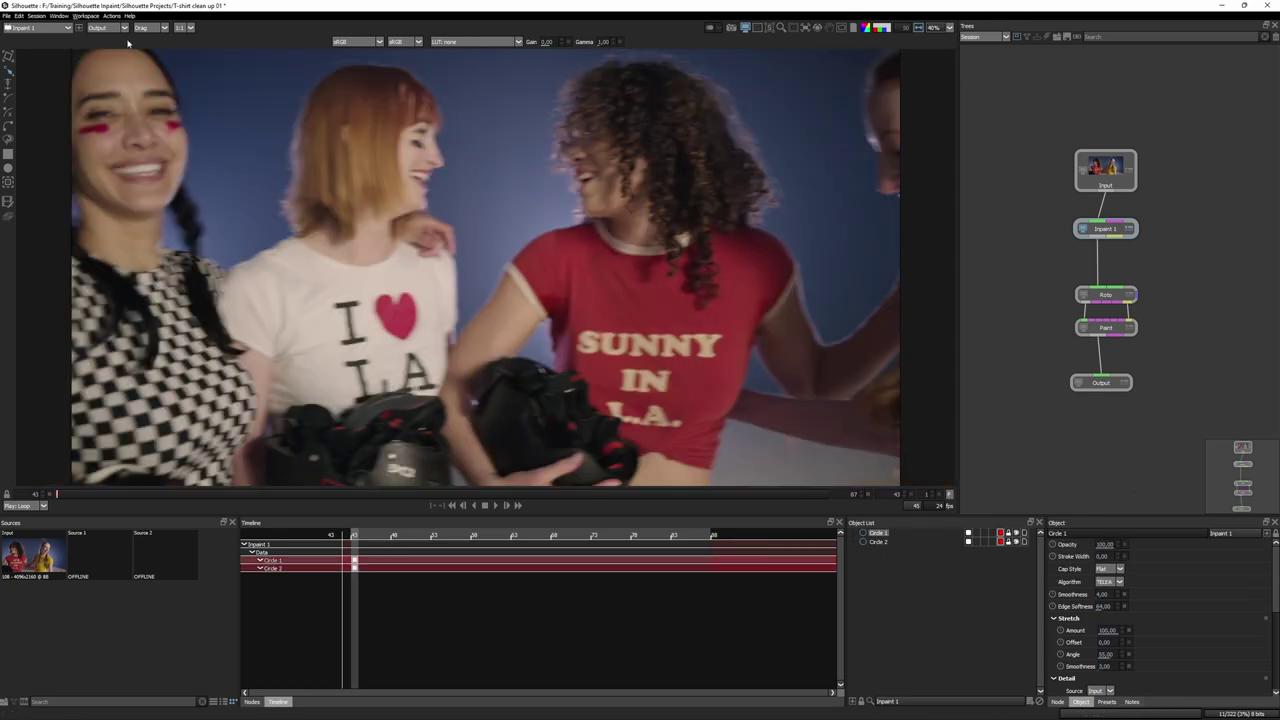
- Deselect all shapes and compare the inpainted output with the original input of the T-shirt shot
click(112, 29)
click(950, 592)
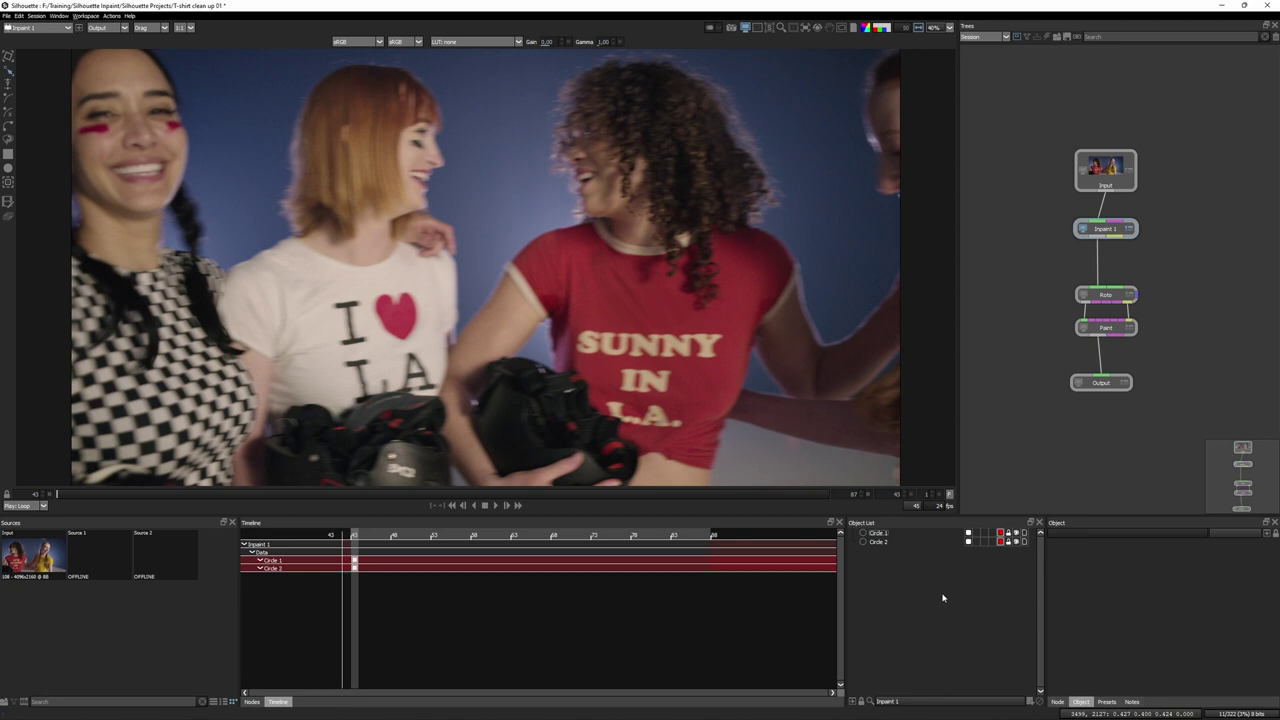
key(2)
key(1)
key(2)
key(1)
key(i)
key(i)
key(i)
key(i)
- Change the outline color of Circle 1 and Circle 2 to green and turn the shape overlay back on
click(877, 534)
shift+click(877, 542)
click(1001, 534)
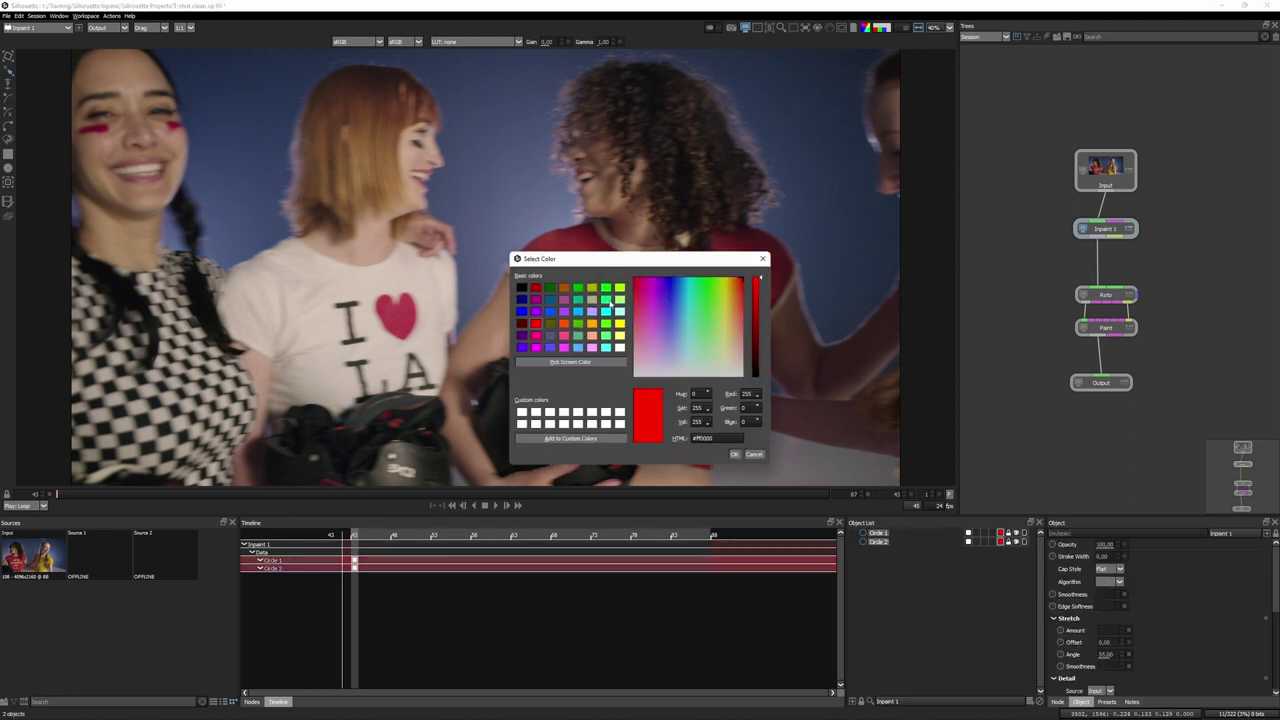
click(606, 301)
click(734, 454)
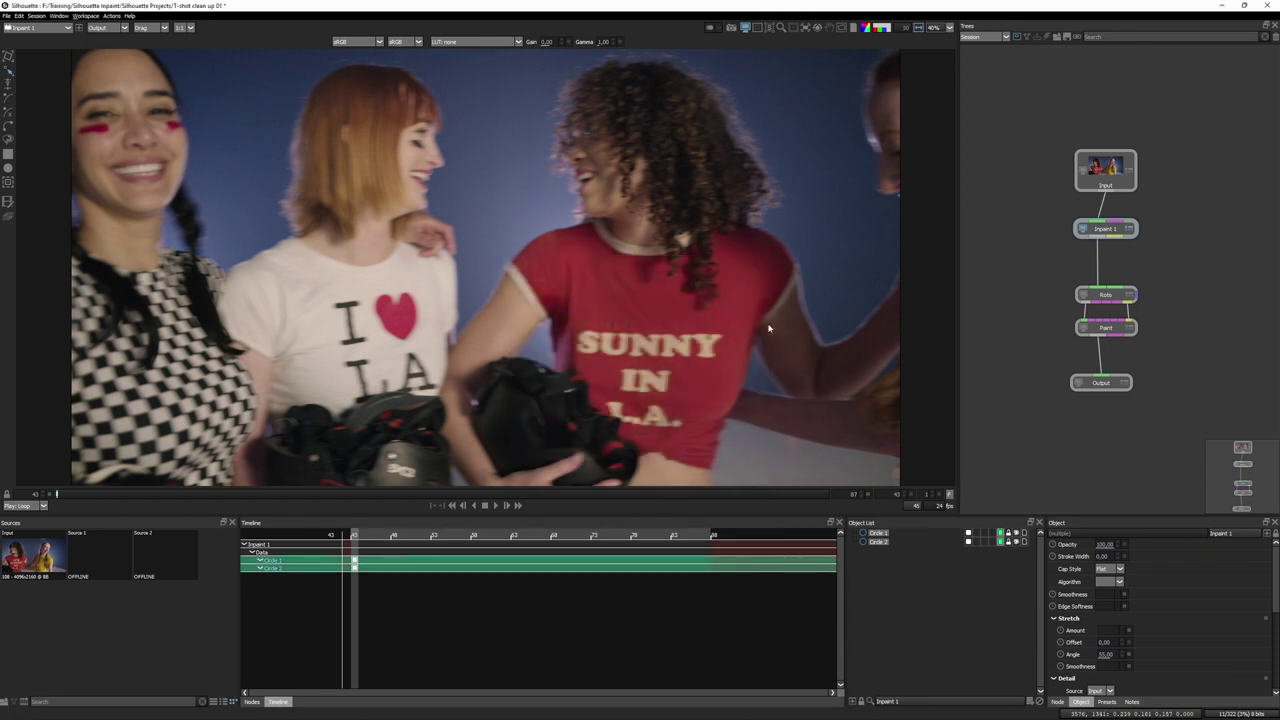
key(o)
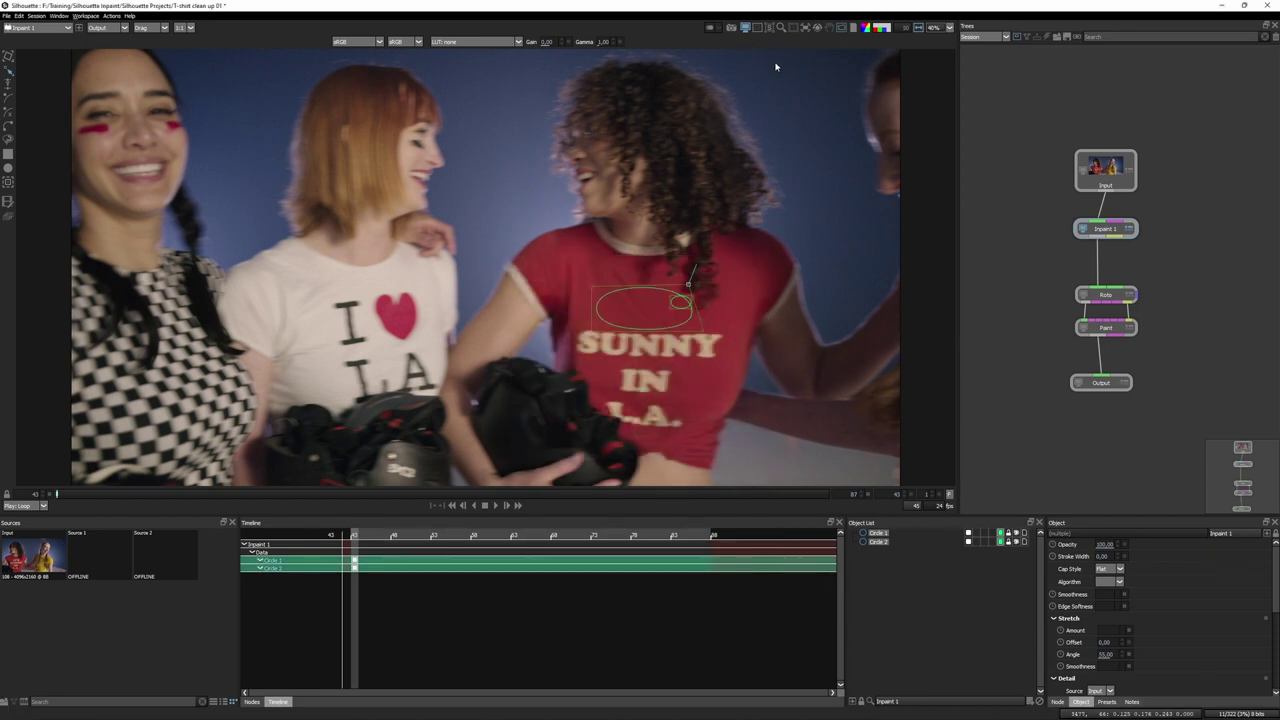
- Draw a wide inpaint ellipse around the word SUNNY on the red T-shirt
scroll(600, 323, up, 2)
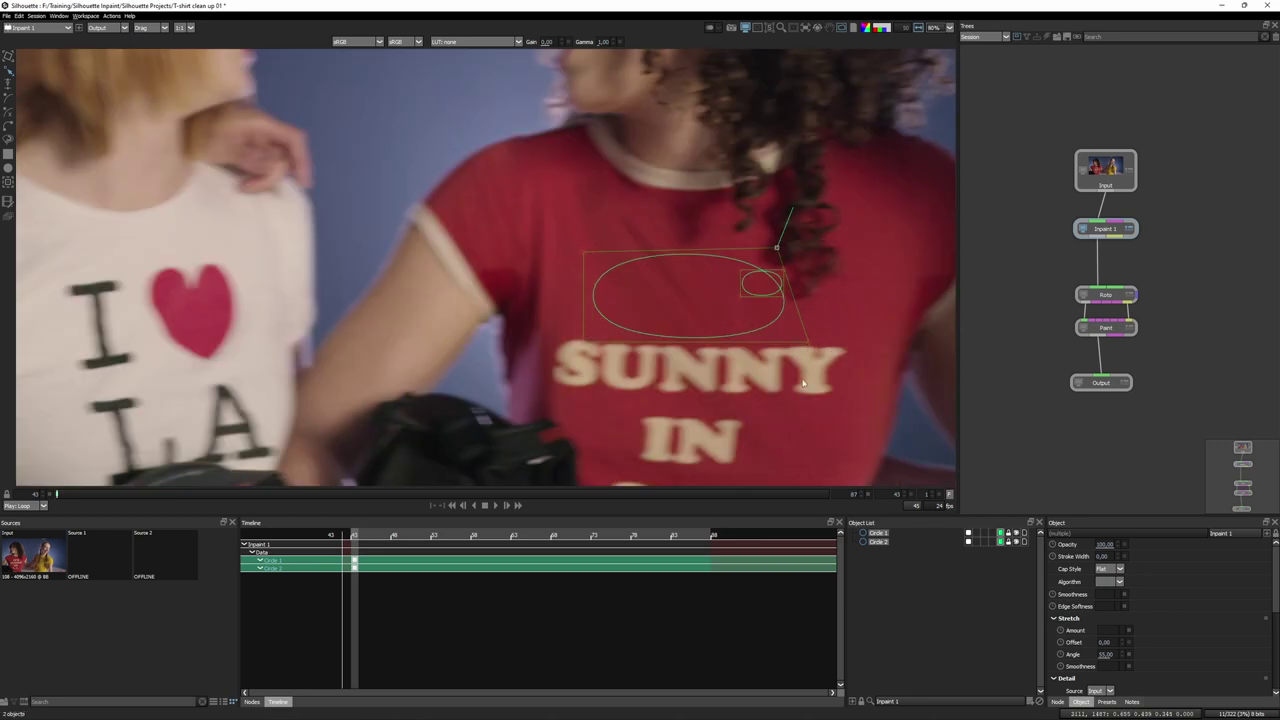
drag(850, 420, 654, 408)
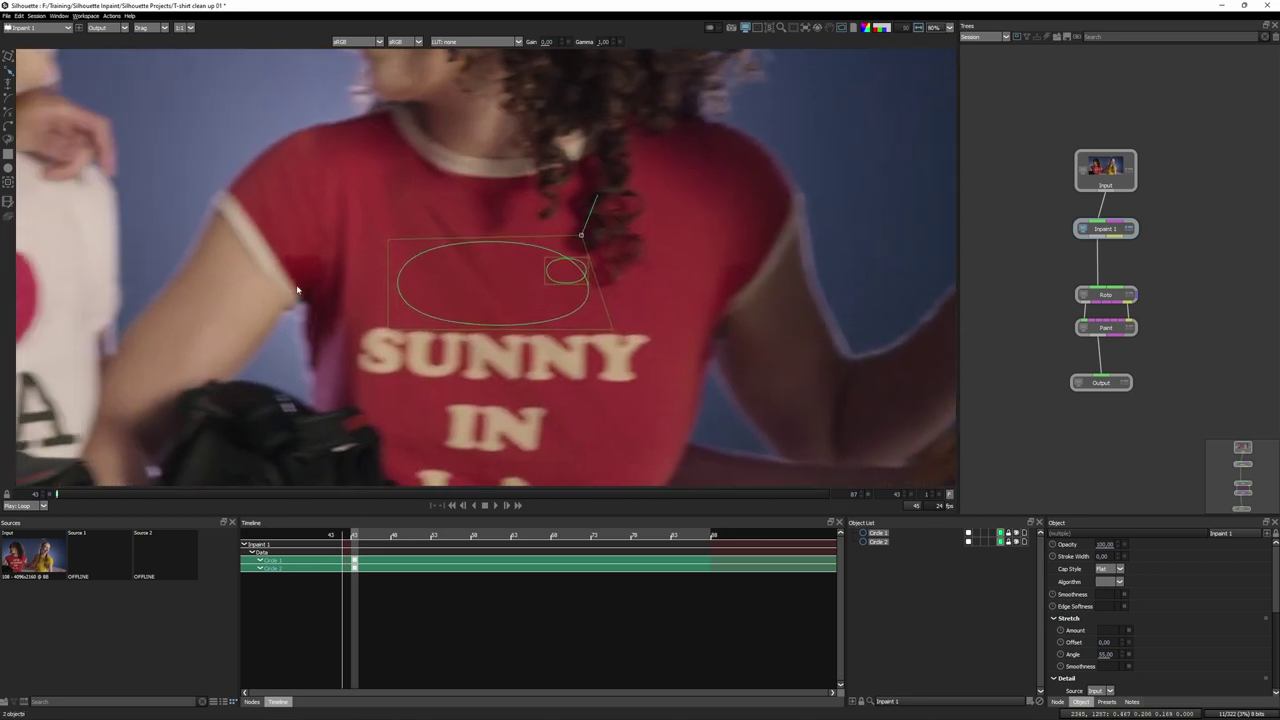
click(8, 168)
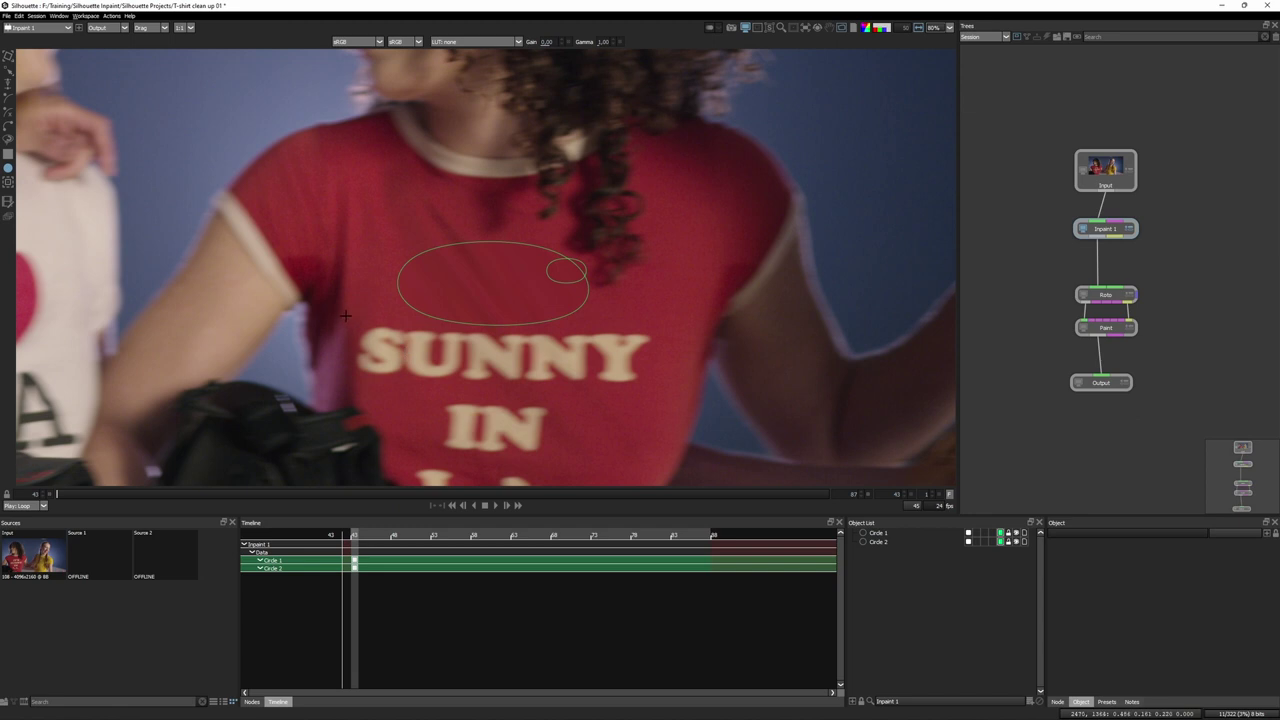
mouse_move(339, 308)
mouse_down()
mouse_move(560, 350)
mouse_move(716, 407)
mouse_up()
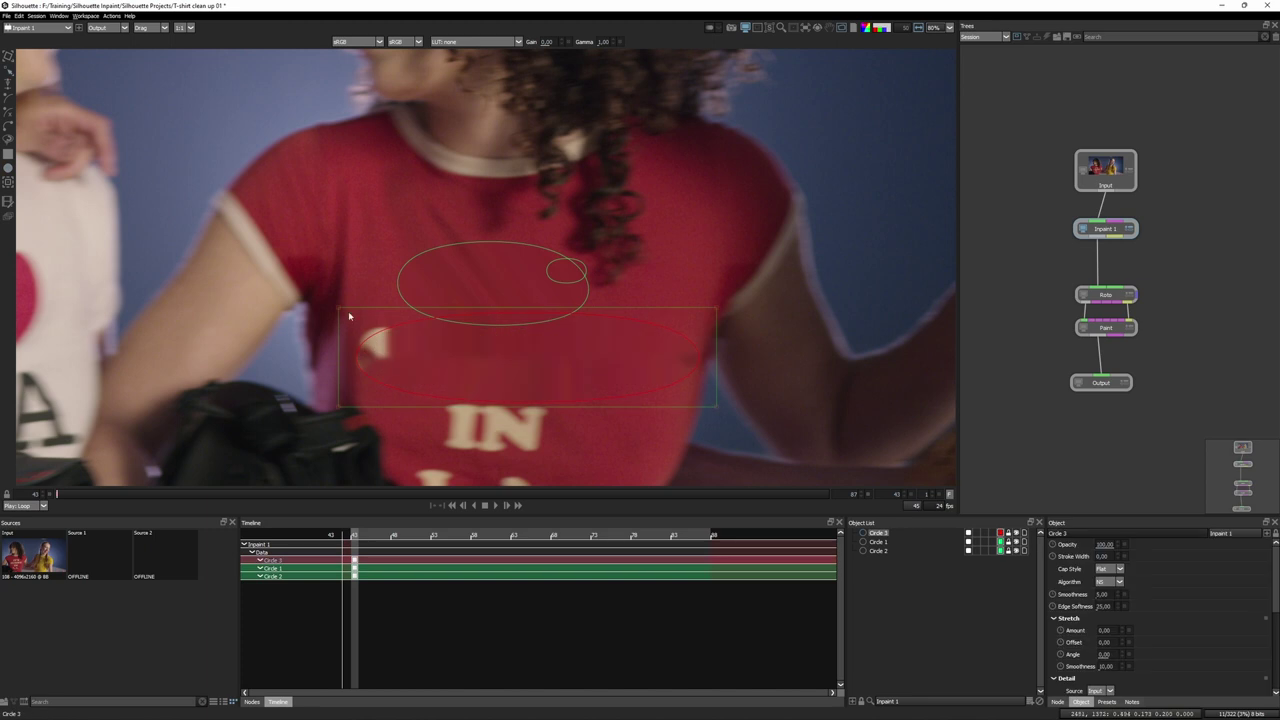
- Pull the new ellipse's two left corners outward until the letter S is covered, and stretch its fill at an angle of 45
drag(339, 308, 297, 300)
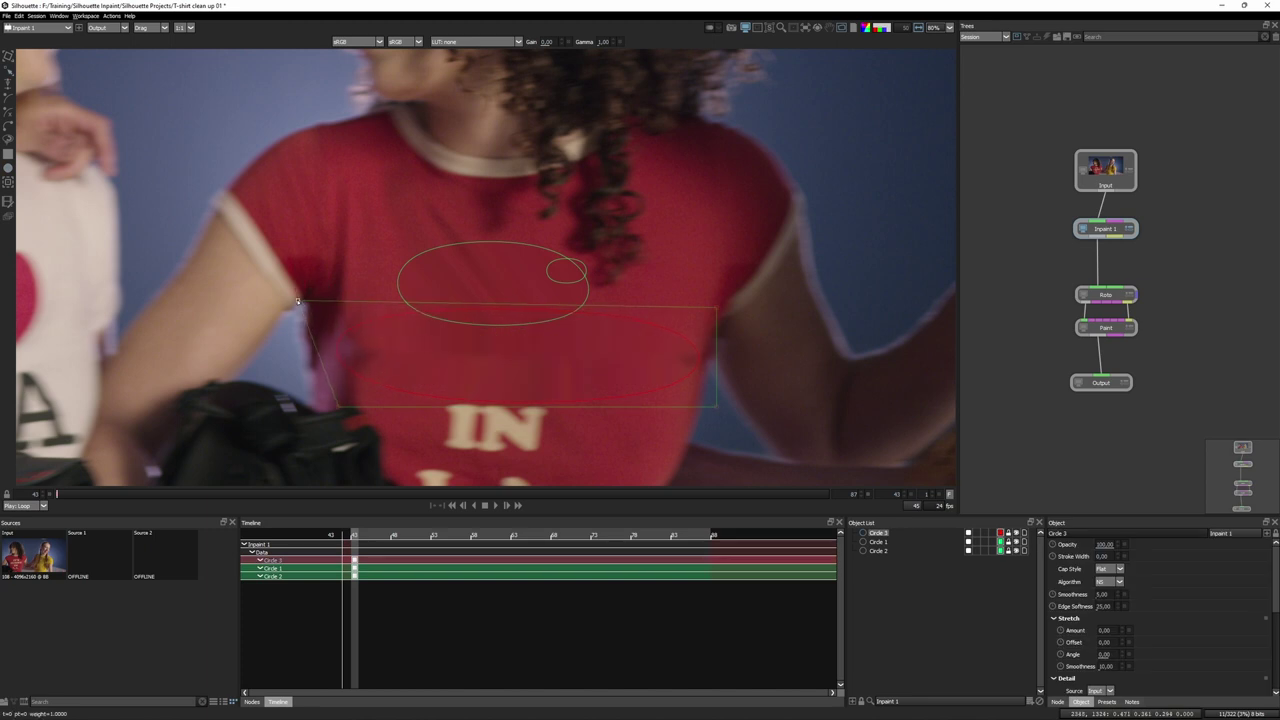
drag(336, 407, 320, 405)
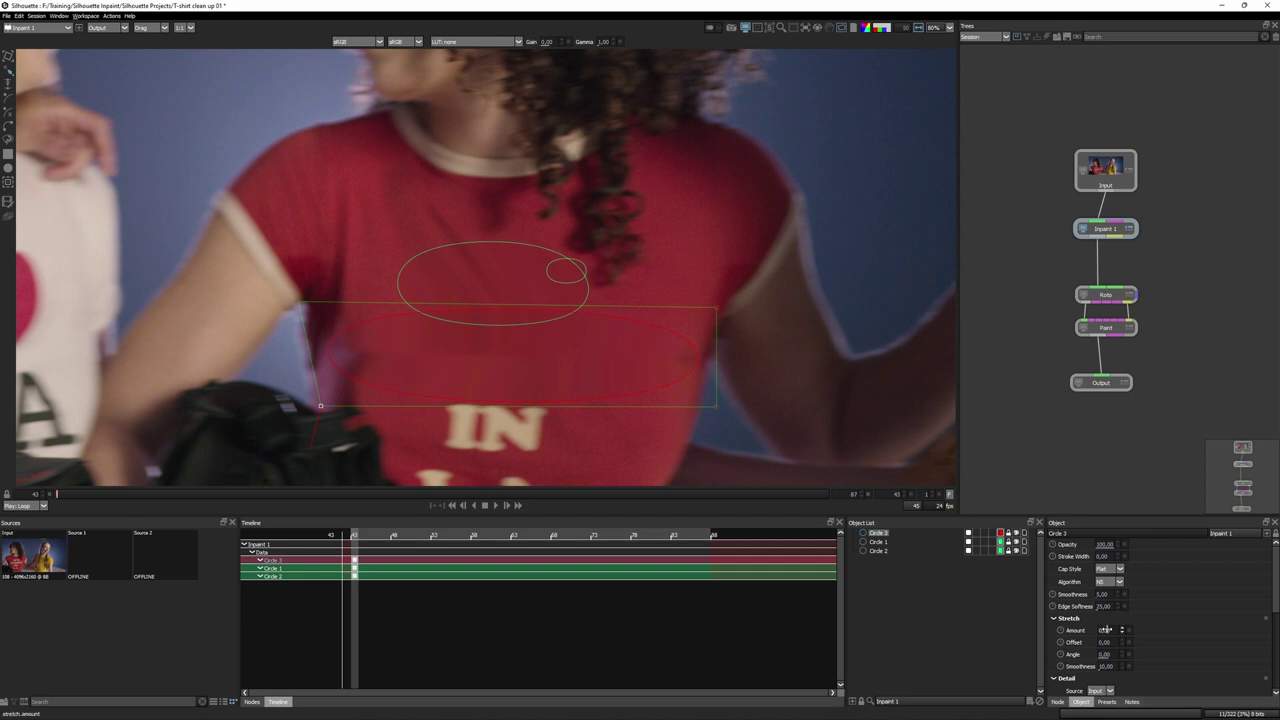
drag(1105, 629, 1114, 655)
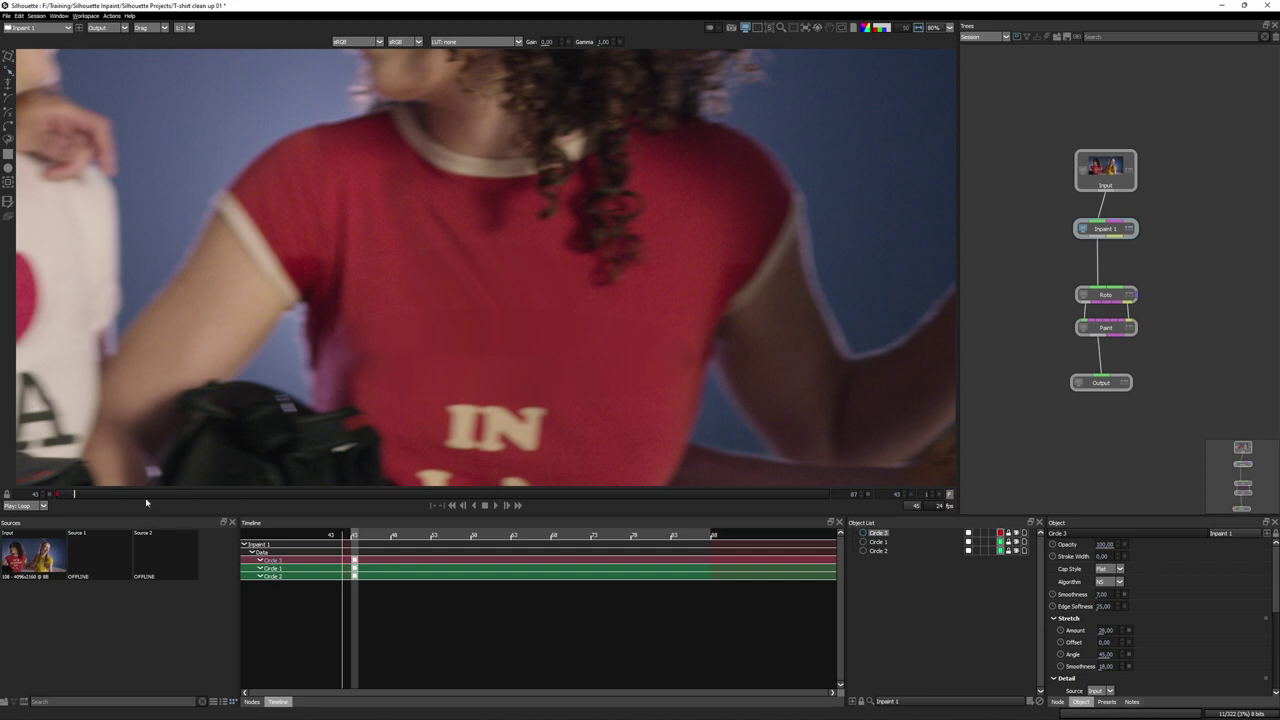
- Hide Circle 1 and Circle 2, and move Circle 3 over the word SUNNY at frame 87
drag(146, 499, 876, 461)
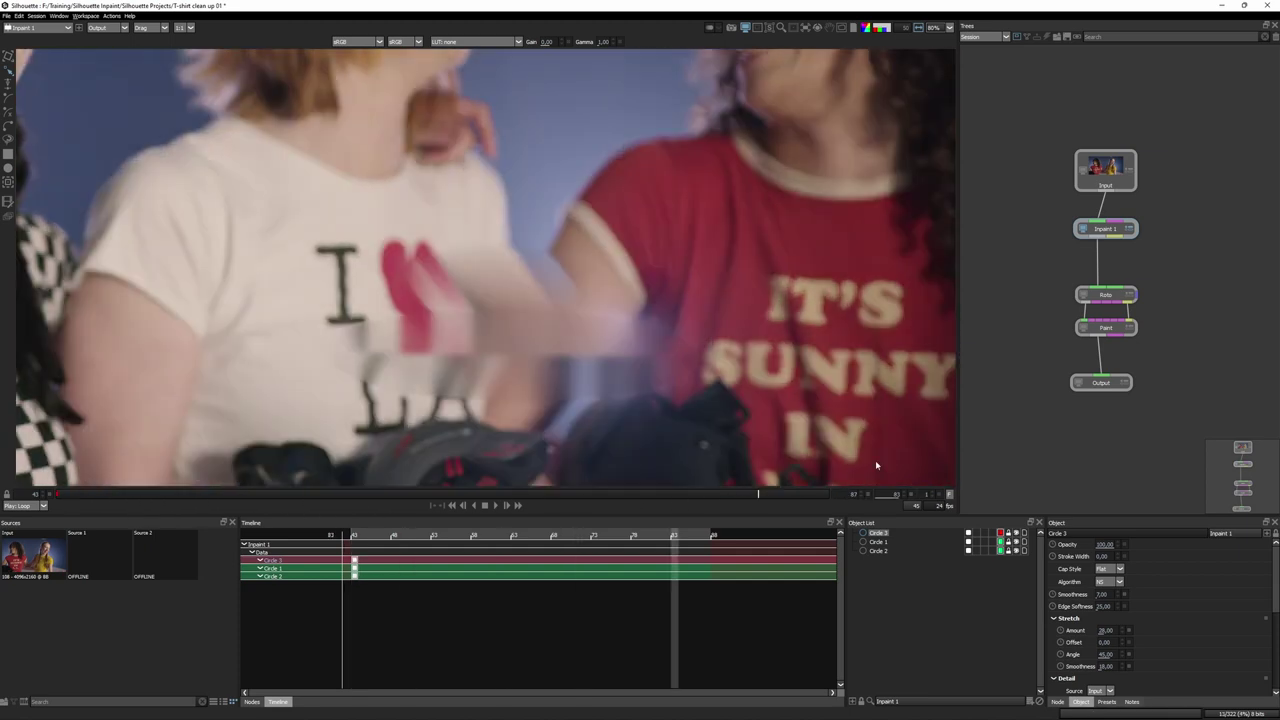
click(1016, 542)
click(1016, 551)
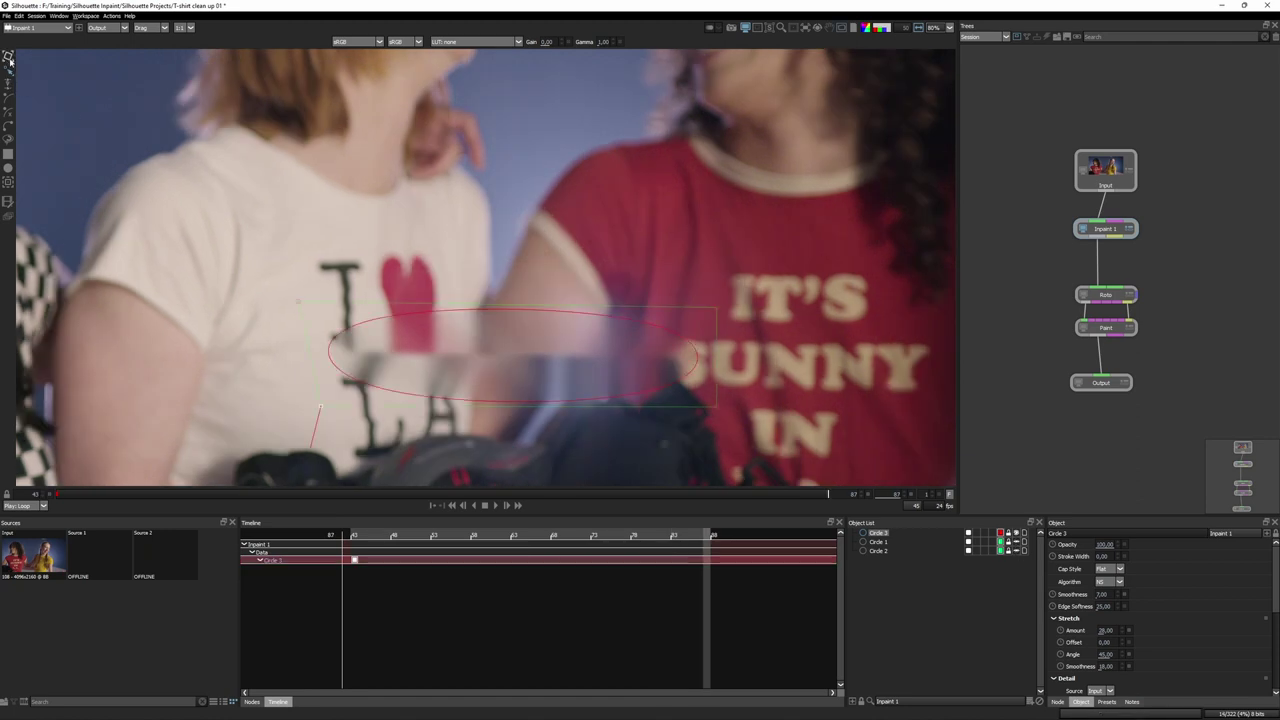
click(9, 58)
drag(713, 314, 876, 325)
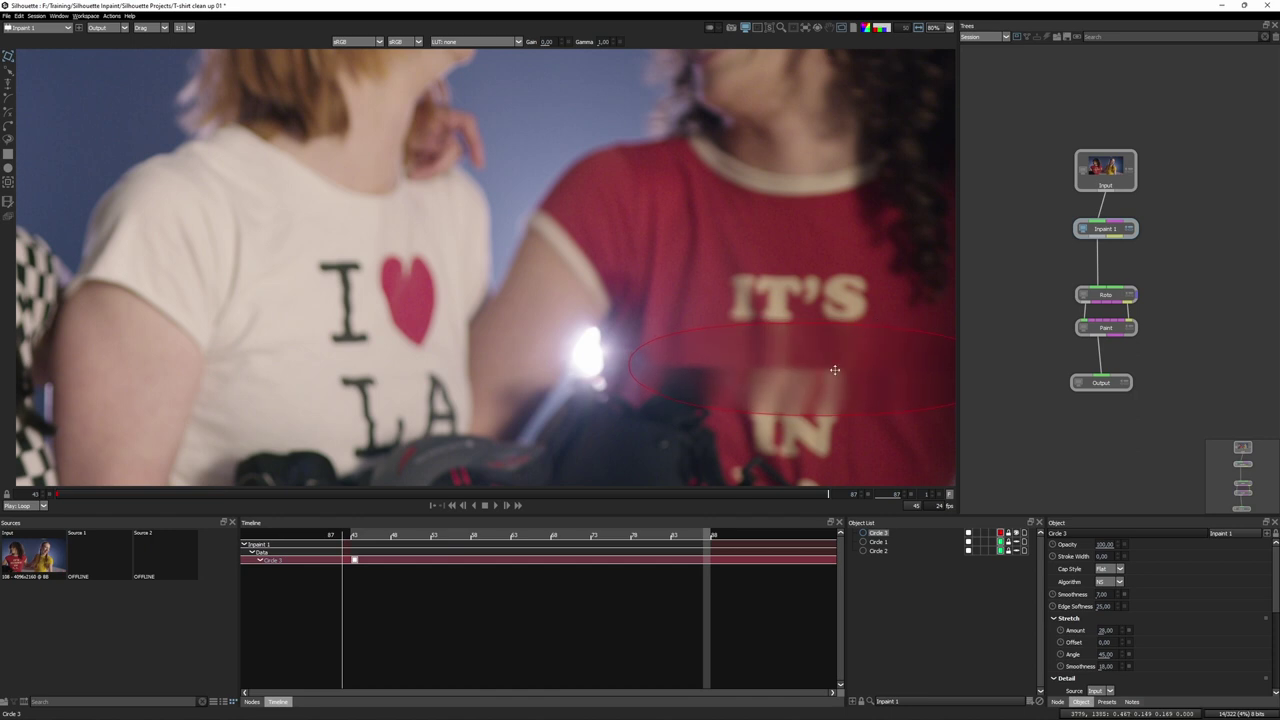
drag(835, 370, 825, 373)
drag(761, 430, 416, 431)
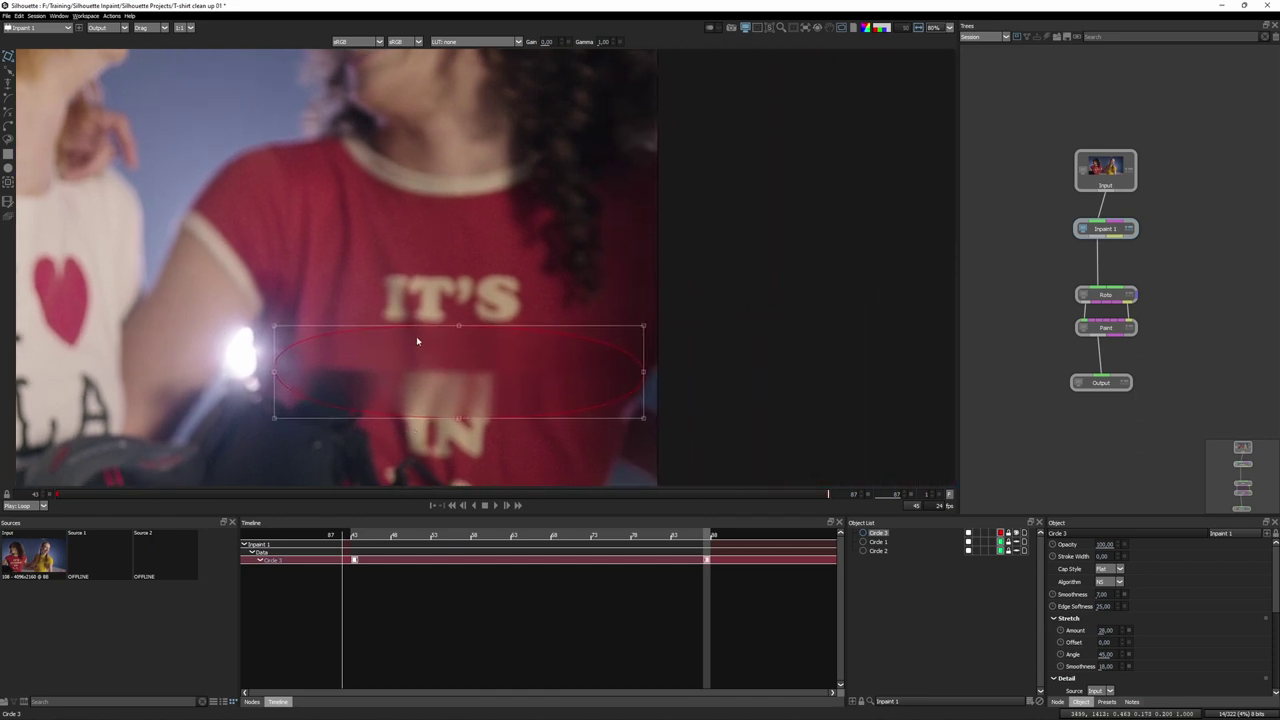
mouse_move(486, 327)
mouse_down()
mouse_move(479, 365)
mouse_move(511, 426)
mouse_move(470, 325)
mouse_up()
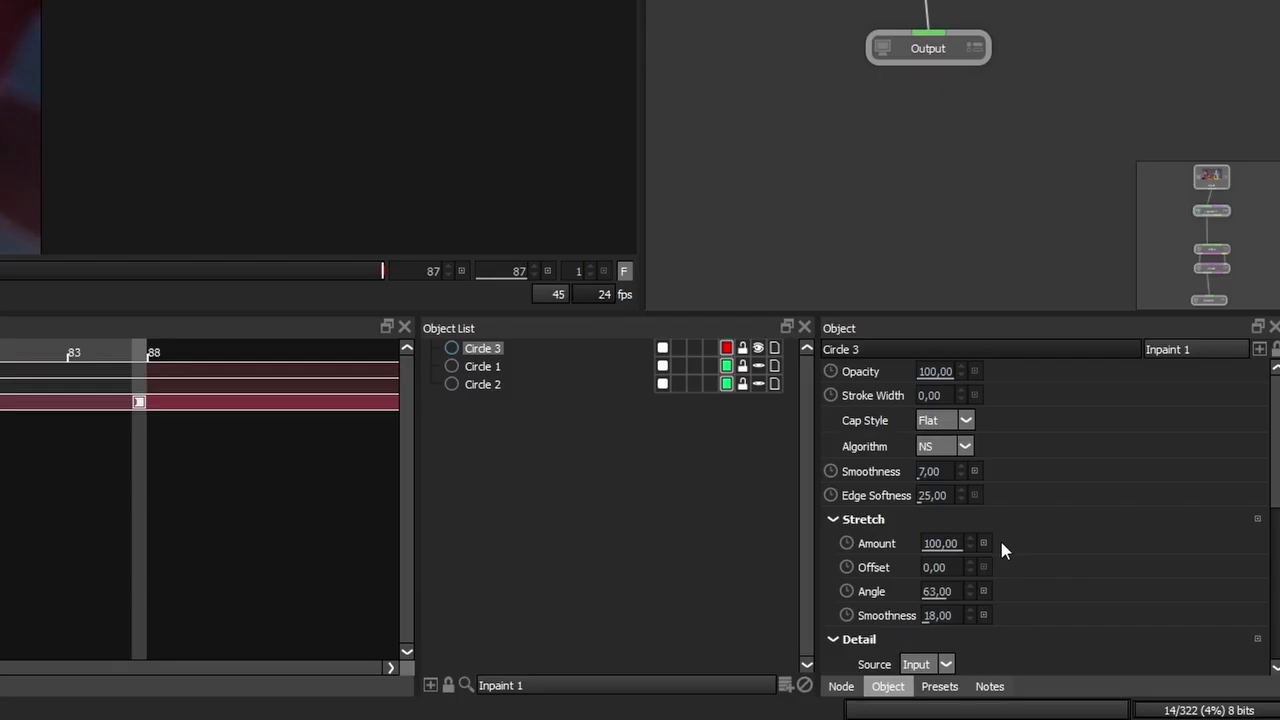
- Stretch Circle 3's fill by 100 at an angle of 70 and narrow the ellipse to the middle letters of SUNNY
drag(1109, 656, 1107, 656)
drag(943, 595, 956, 596)
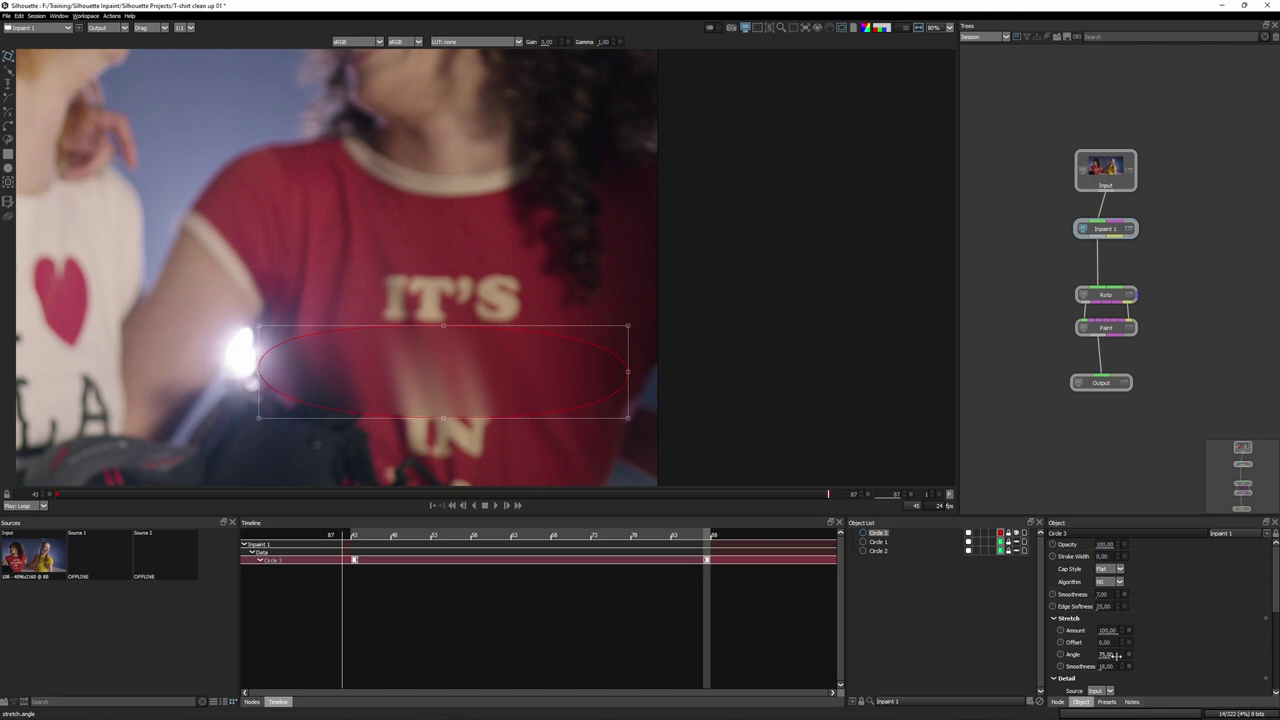
drag(1113, 655, 1111, 655)
drag(336, 369, 395, 368)
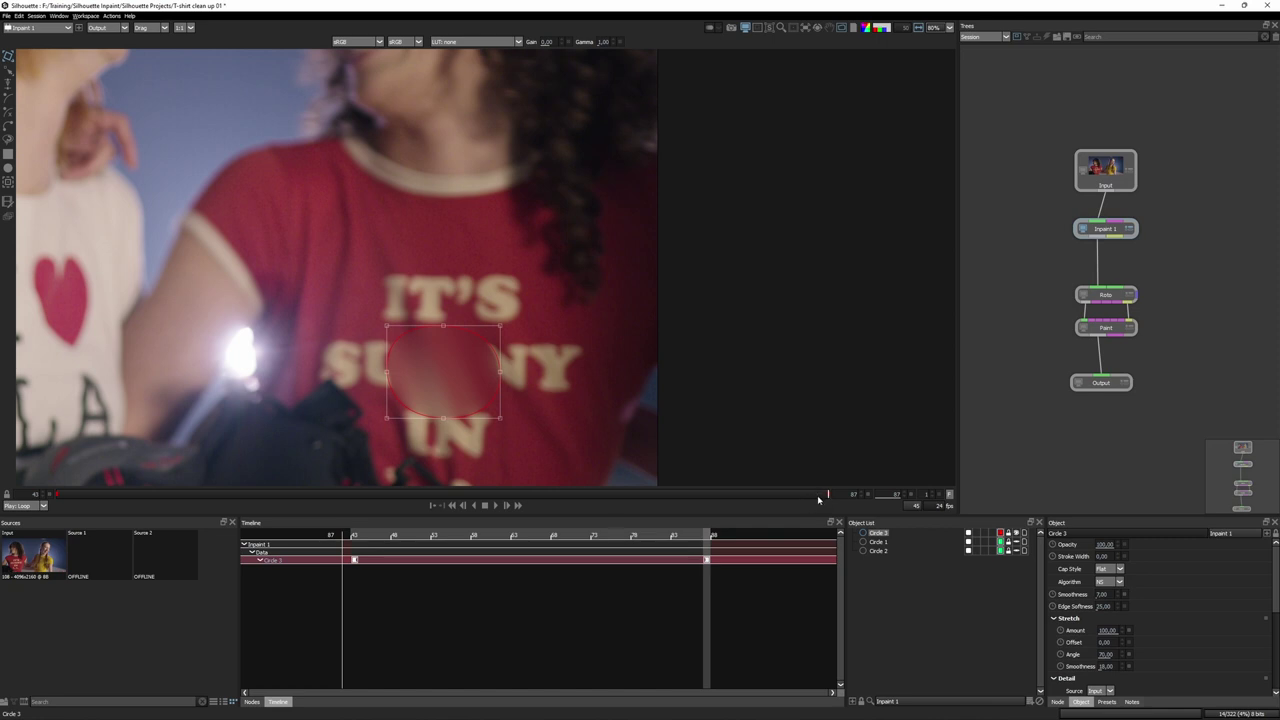
- Delete Circle 3 and return to the red T-shirt at frame 43
click(1039, 701)
drag(340, 490, 57, 493)
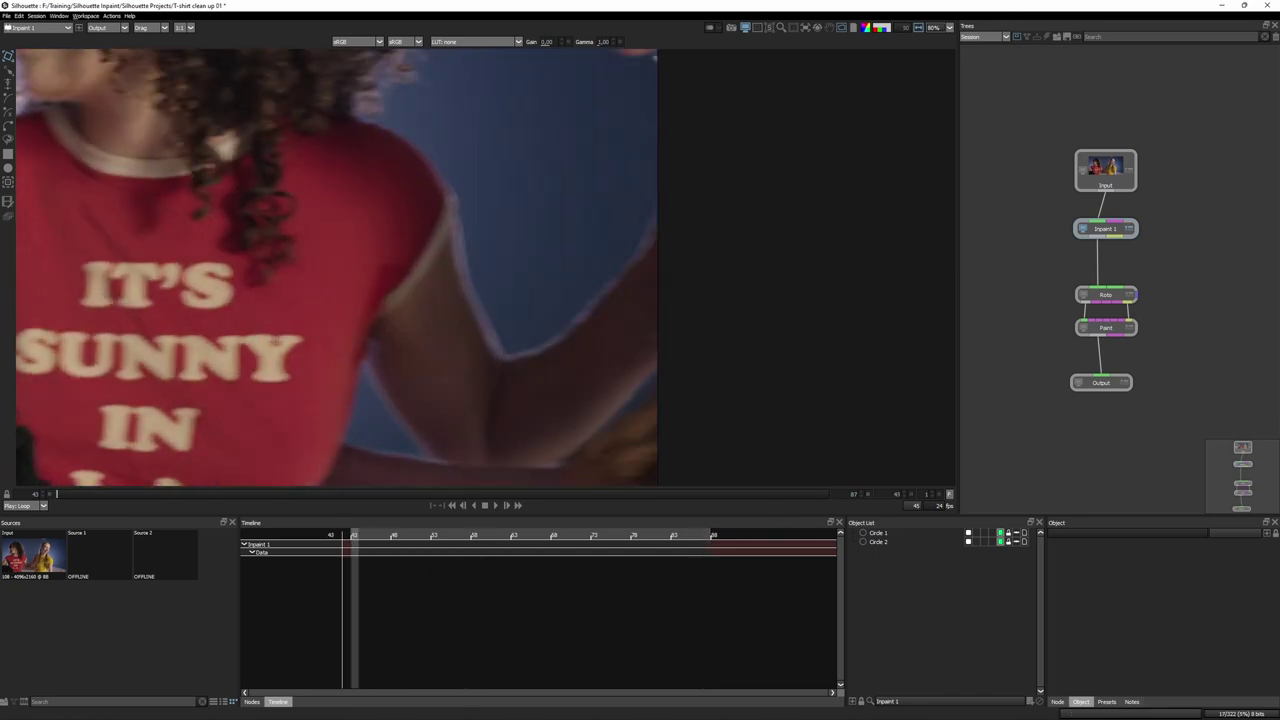
drag(509, 337, 773, 339)
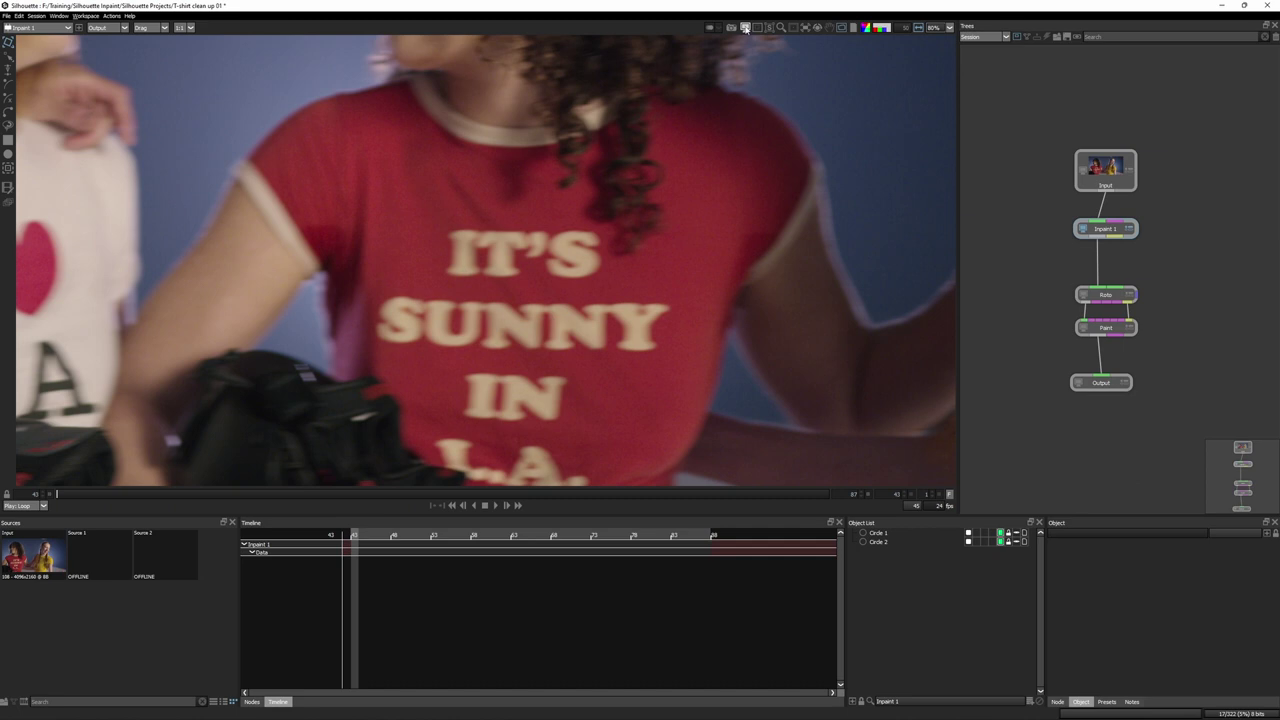
- Draw a small inpaint ellipse around the letter S of SUNNY and pull its left corners outward
click(7, 153)
drag(369, 276, 362, 363)
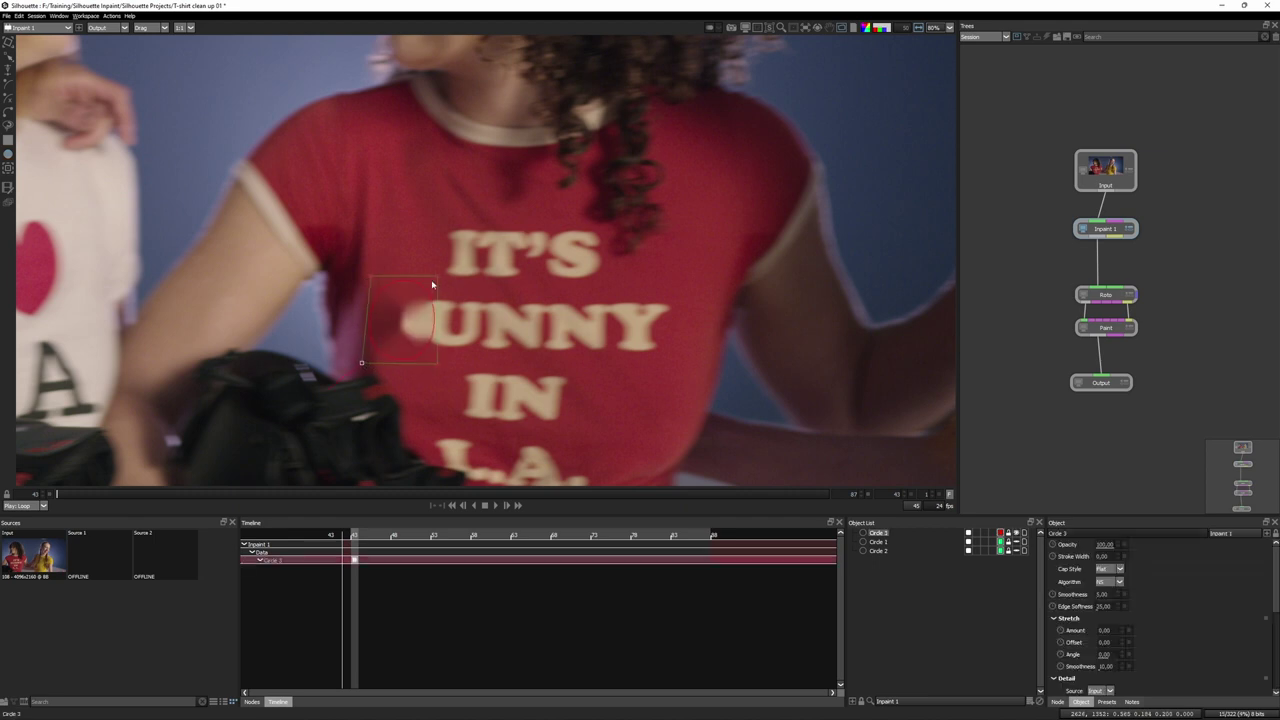
drag(438, 276, 365, 275)
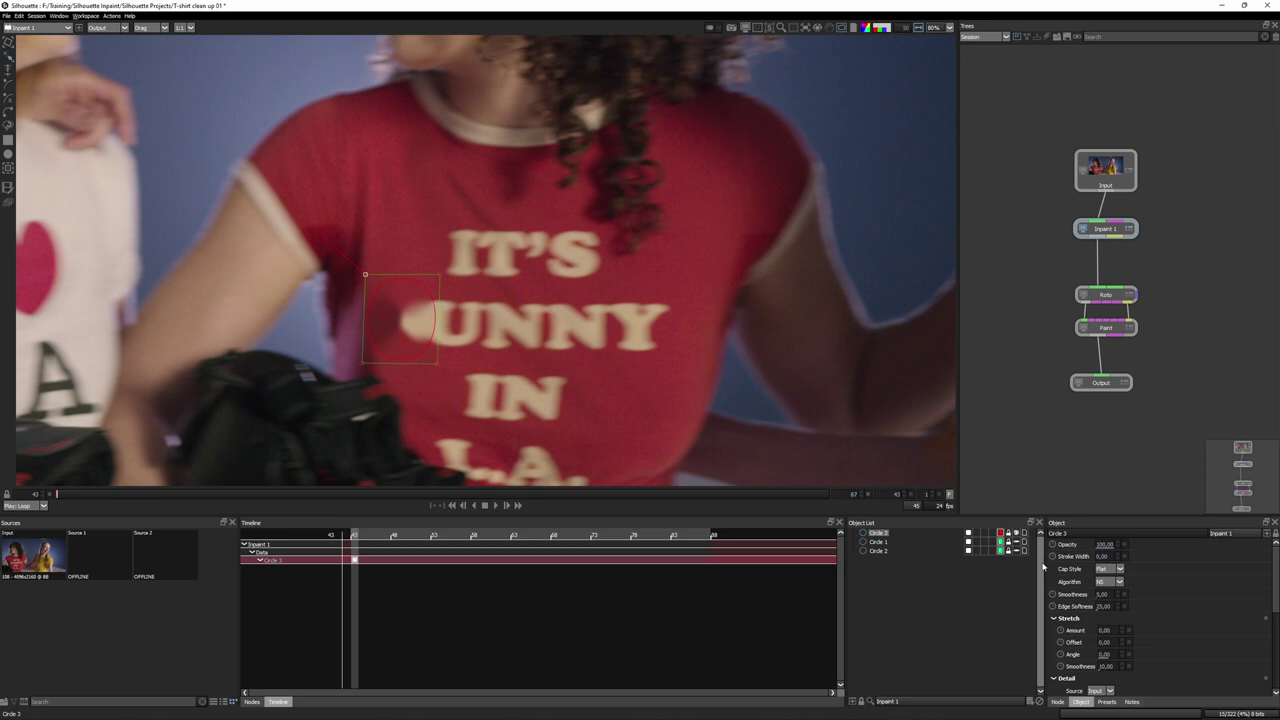
- Set the ellipse's stretch amount to 100, angle 80, stretch smoothness 5, smoothness 7 and edge softness 89, and save the project
drag(1104, 630, 1276, 619)
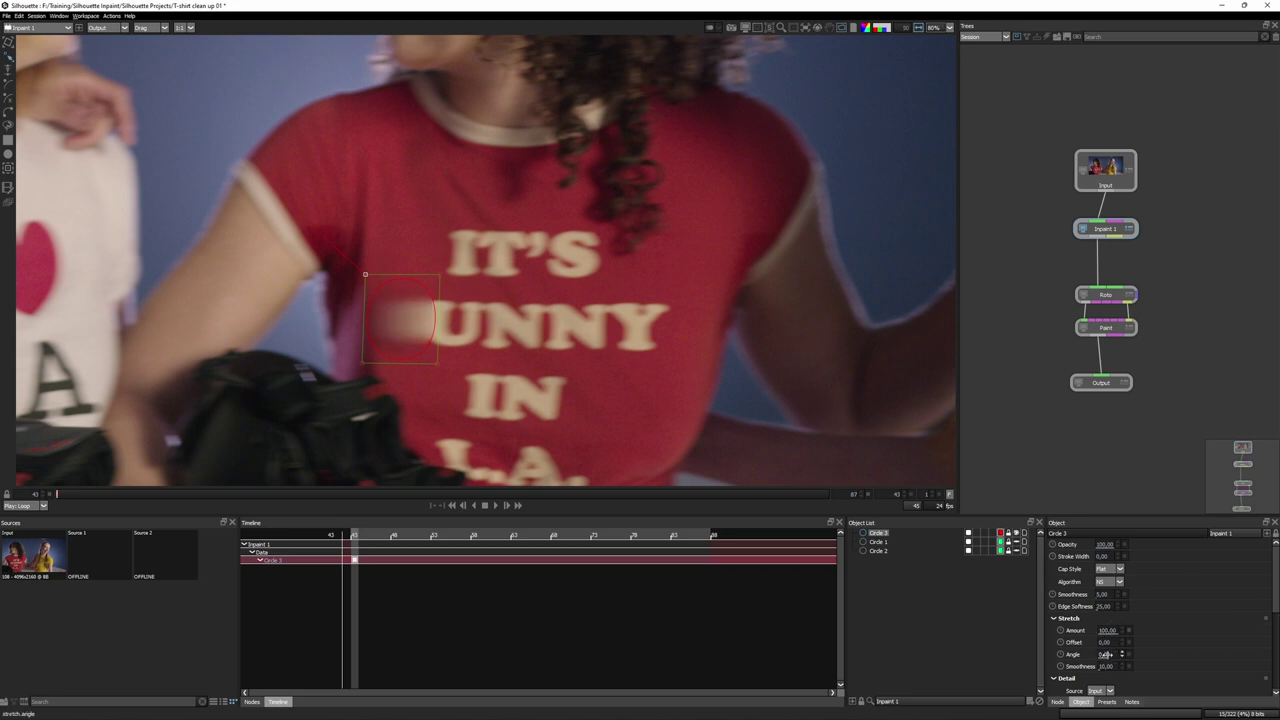
mouse_move(1105, 654)
mouse_down()
mouse_move(1150, 653)
mouse_move(1131, 655)
mouse_up()
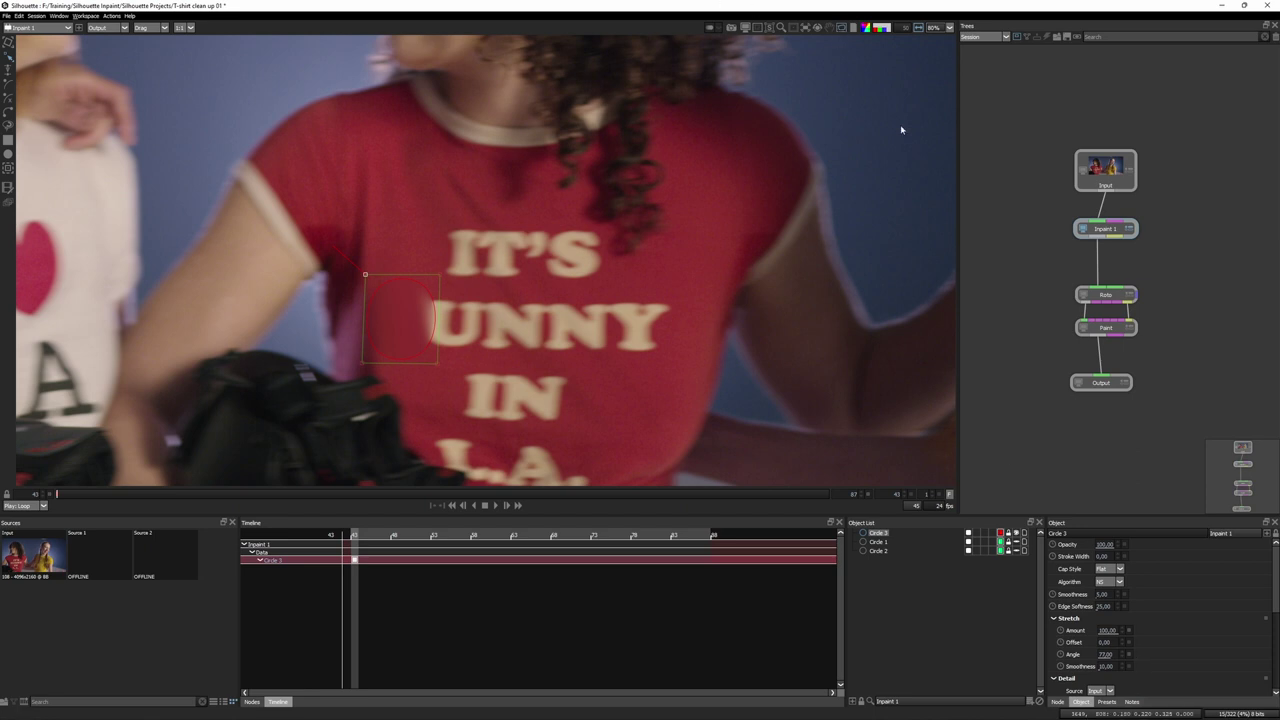
click(840, 27)
drag(1118, 654, 1110, 653)
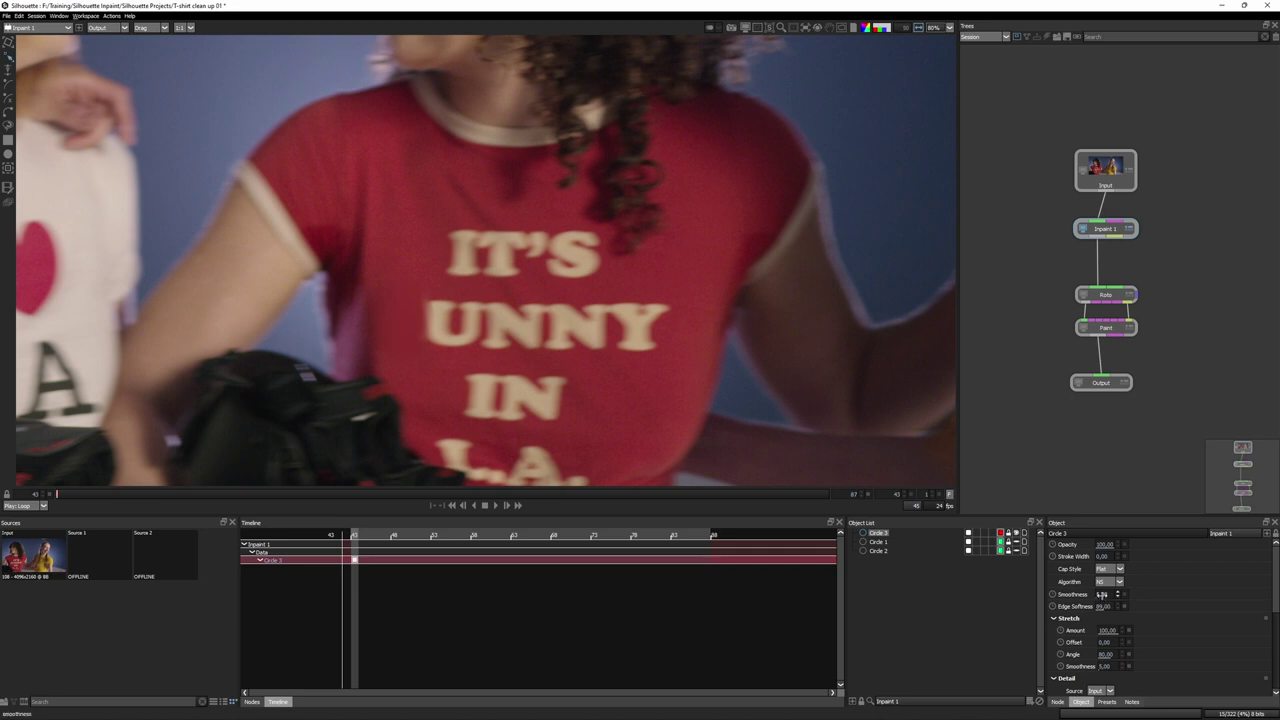
mouse_move(1102, 596)
mouse_down()
mouse_move(1083, 596)
mouse_move(1116, 595)
mouse_up()
key(ctrl+s)
click(840, 28)
- Duplicate Circle 3, move the copy over the letter U, and widen and shorten it to fit the letter
right_click(886, 536)
click(872, 535)
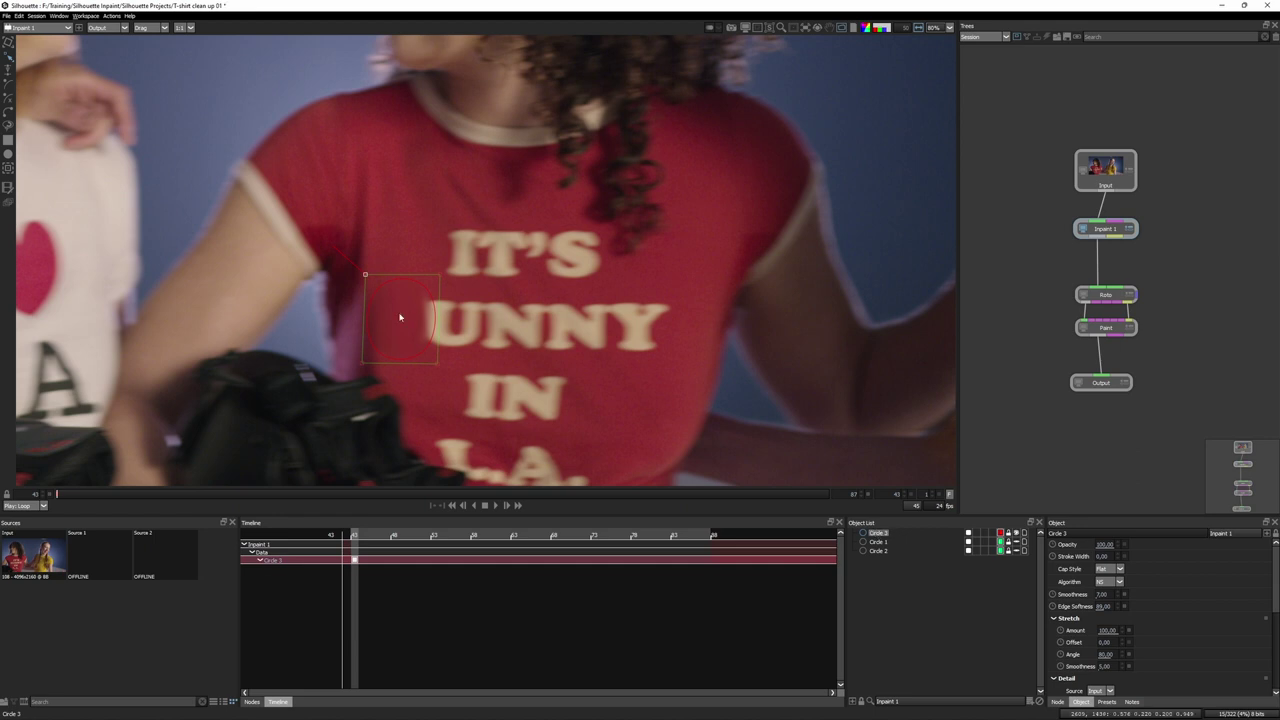
key(ctrl+d)
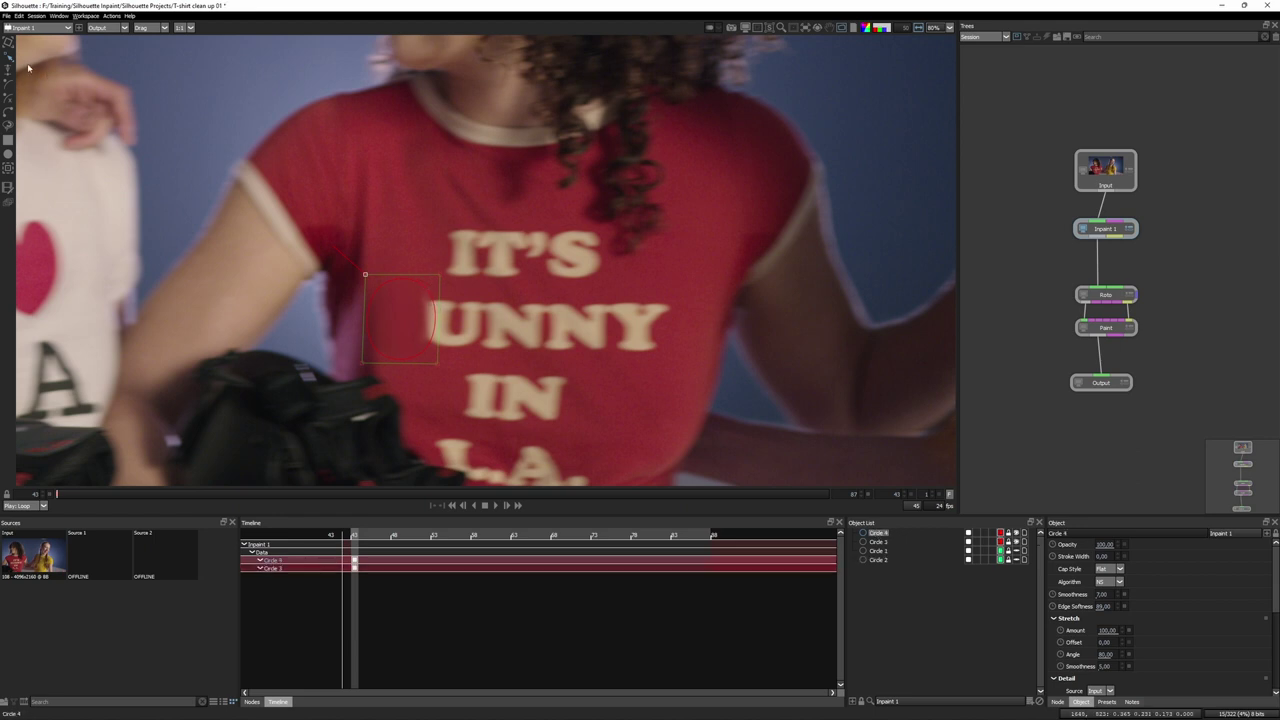
click(8, 42)
drag(408, 278, 443, 280)
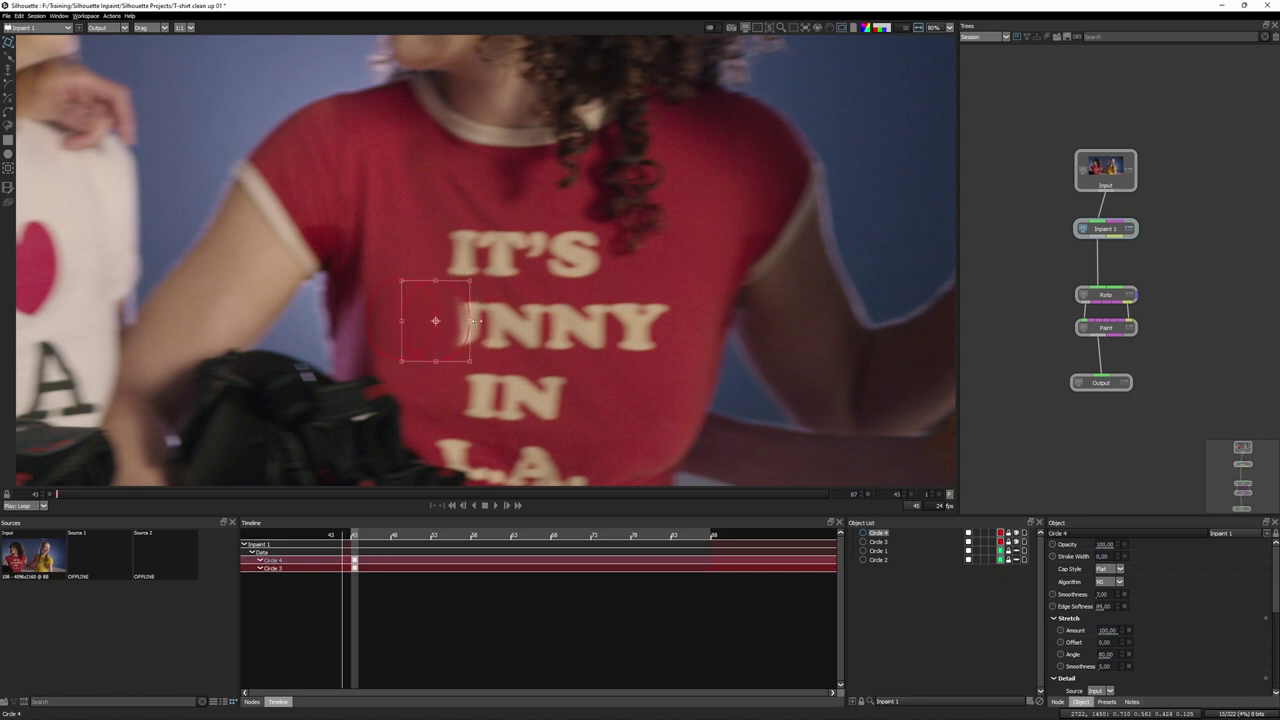
mouse_move(477, 321)
mouse_down()
mouse_move(492, 321)
mouse_move(477, 321)
mouse_up()
drag(472, 318, 486, 322)
drag(441, 279, 442, 289)
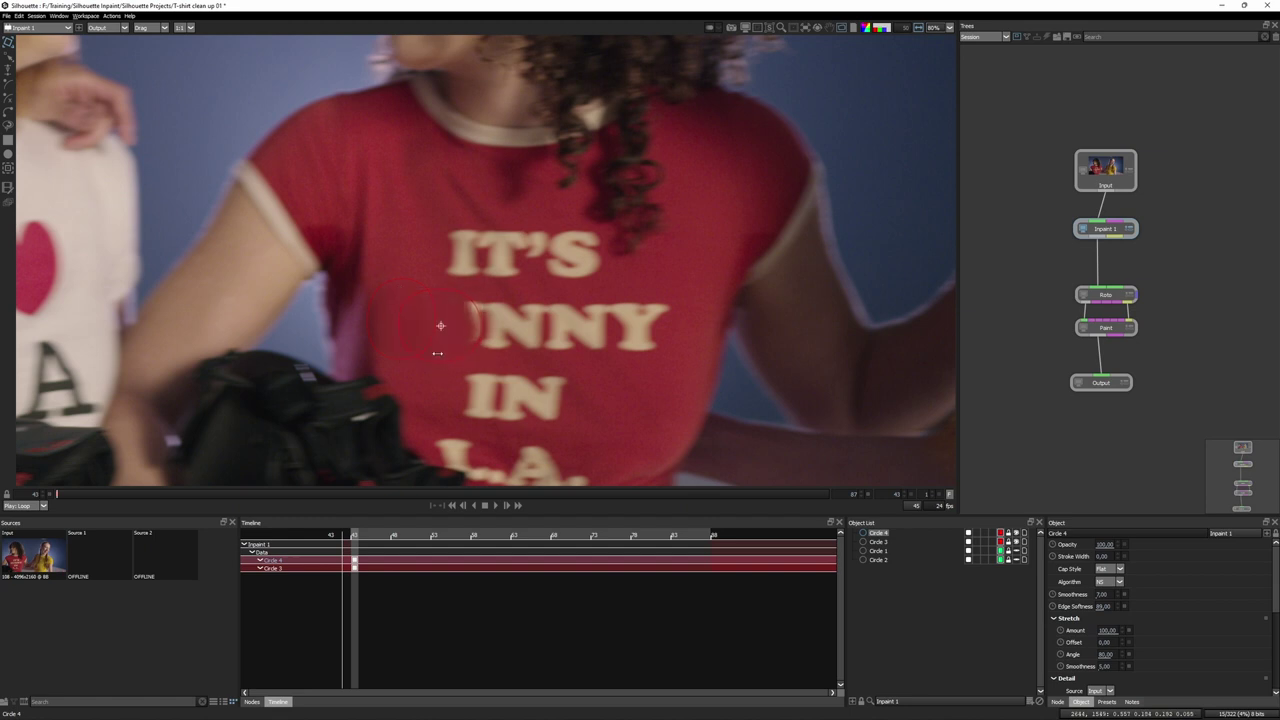
- Duplicate the ellipse four more times, placing the copies side by side across the remaining letters of SUNNY
mouse_move(421, 319)
key(ctrl+d)
drag(483, 309, 529, 310)
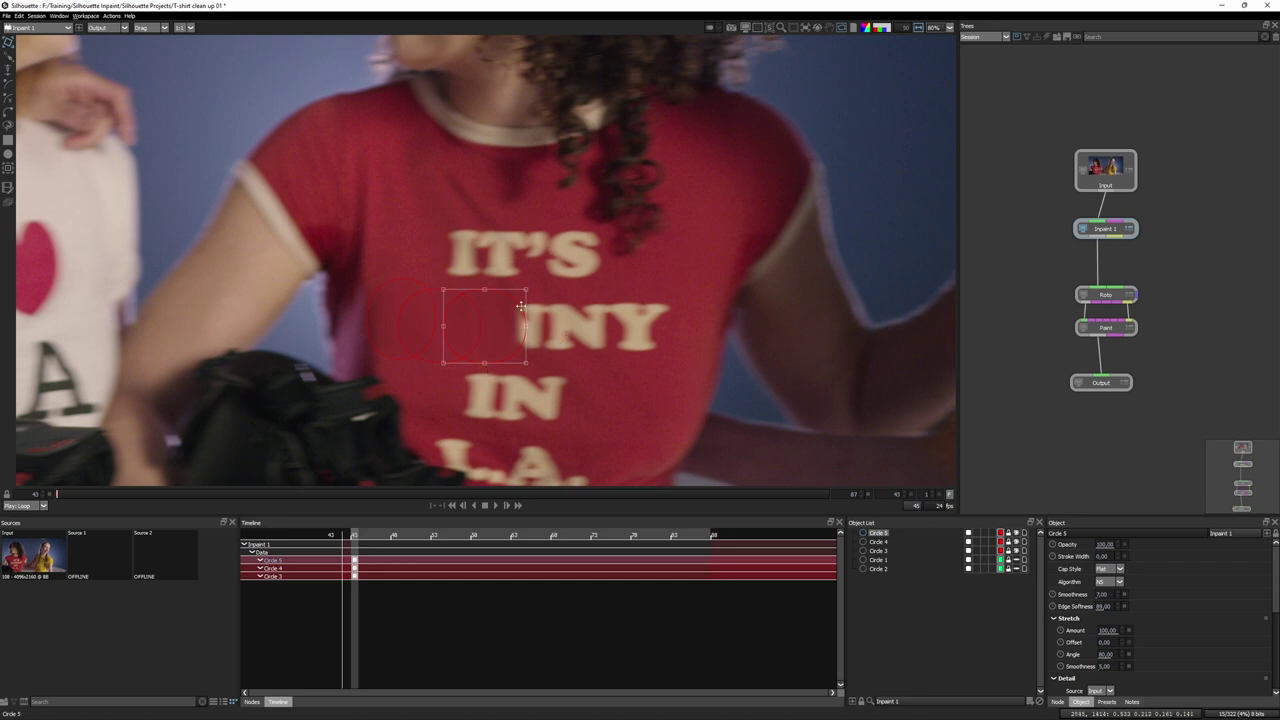
key(ctrl+d)
drag(520, 306, 664, 318)
key(ctrl+d)
key(ctrl+d)
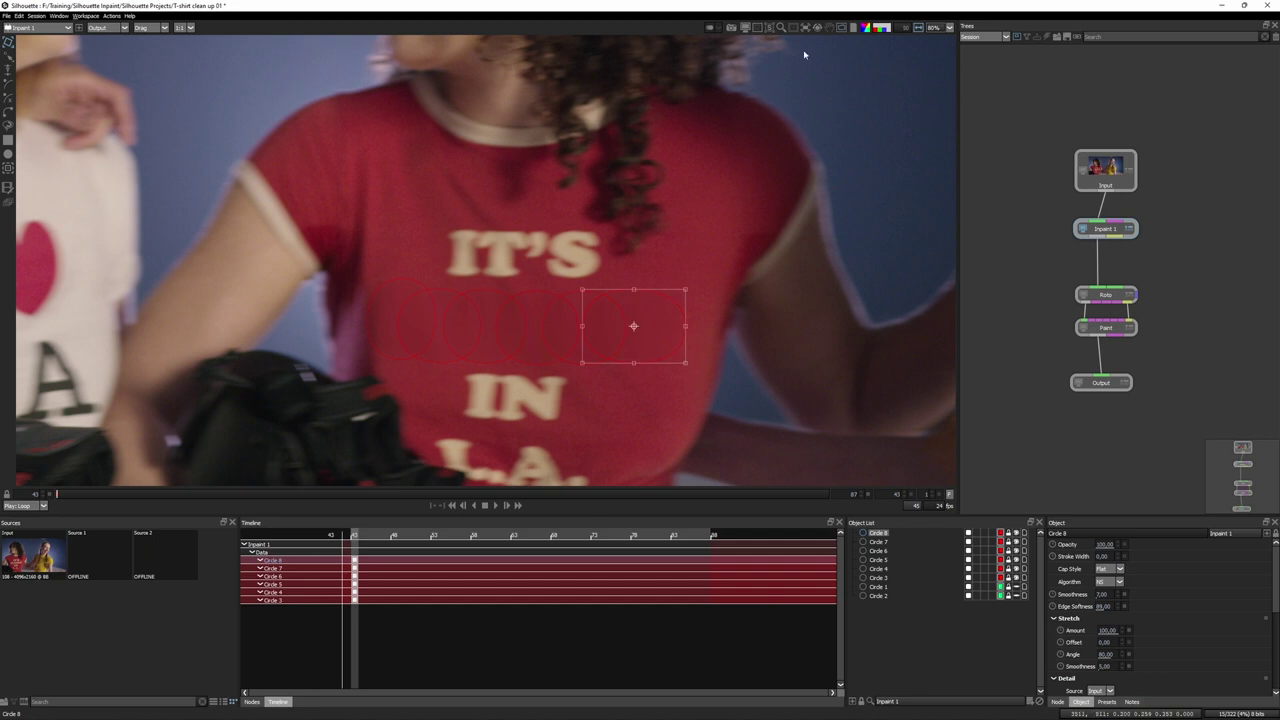
- Adjust Circle 6's stretch angle and set Circle 8's stretch angle to 70
scroll(703, 345, up, 2)
drag(600, 297, 760, 343)
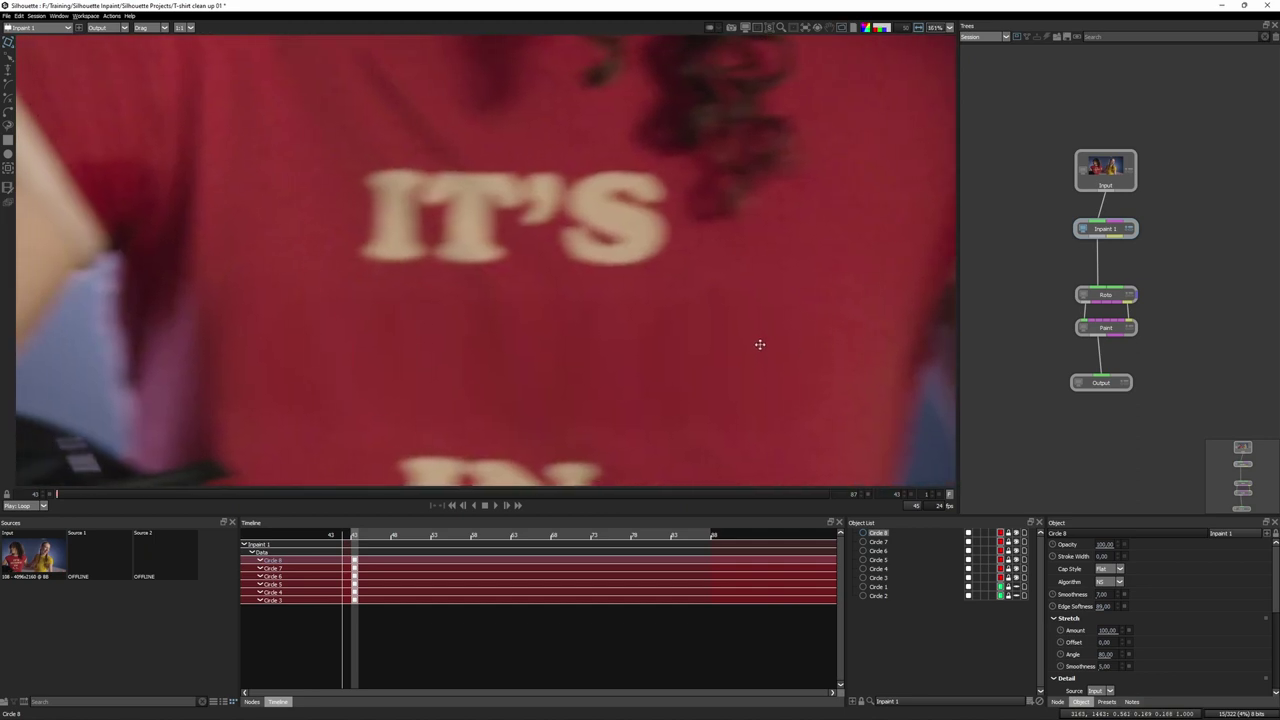
click(510, 305)
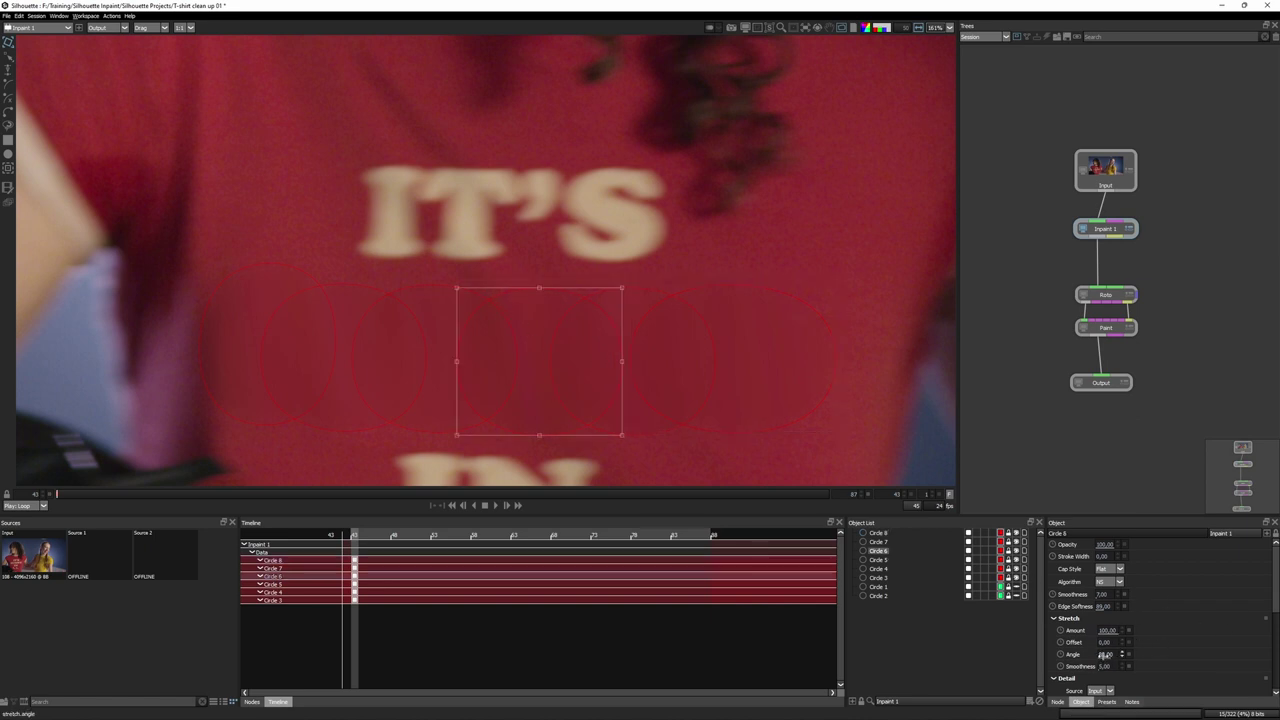
drag(1104, 655, 1086, 656)
click(770, 287)
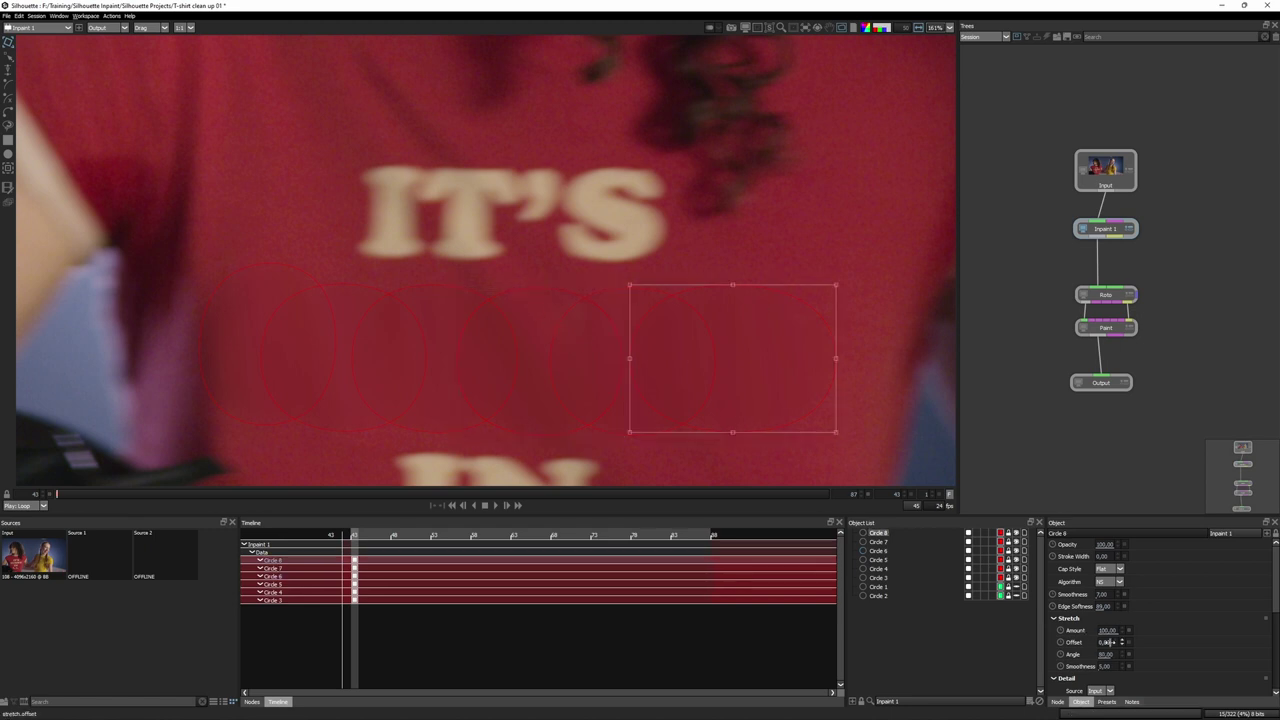
mouse_move(1096, 654)
mouse_down()
mouse_move(1108, 655)
mouse_move(1093, 656)
mouse_up()
key(o)
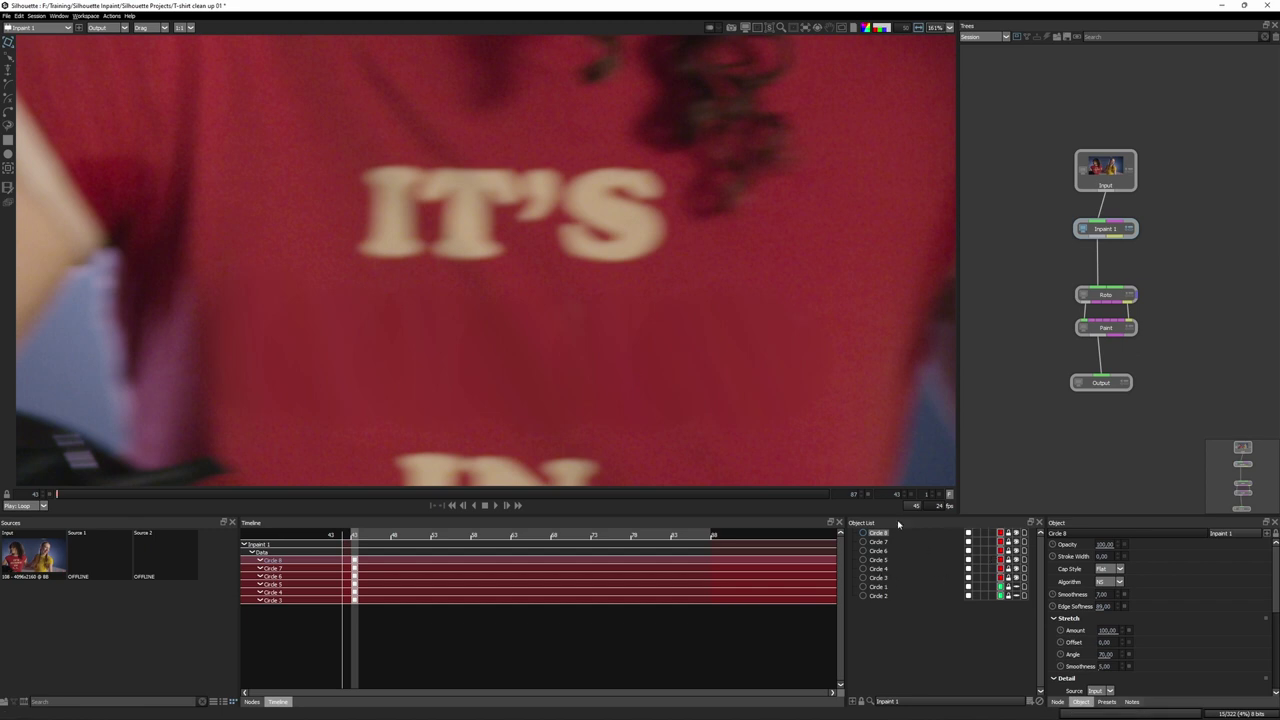
- Set smoothness 6 and edge softness 100 for Circle 3 through Circle 8, and unhide Circle 1 and Circle 2
shift+click(884, 580)
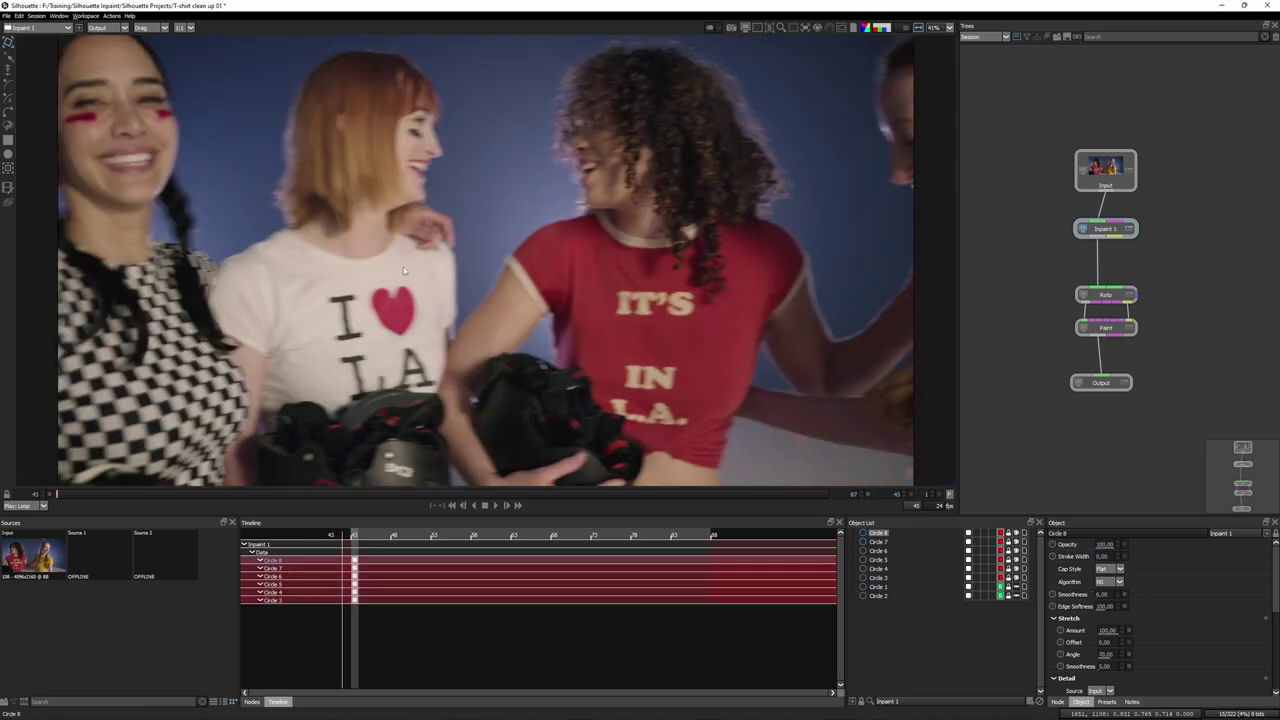
click(1016, 587)
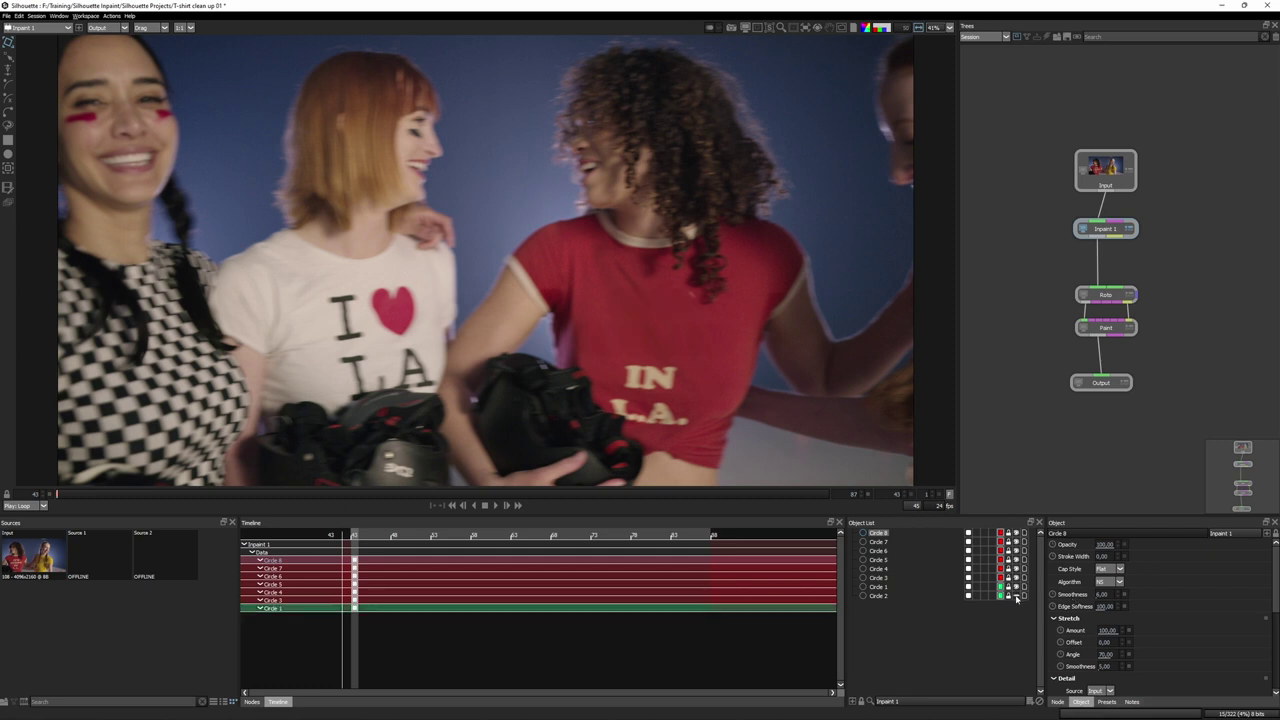
click(1016, 596)
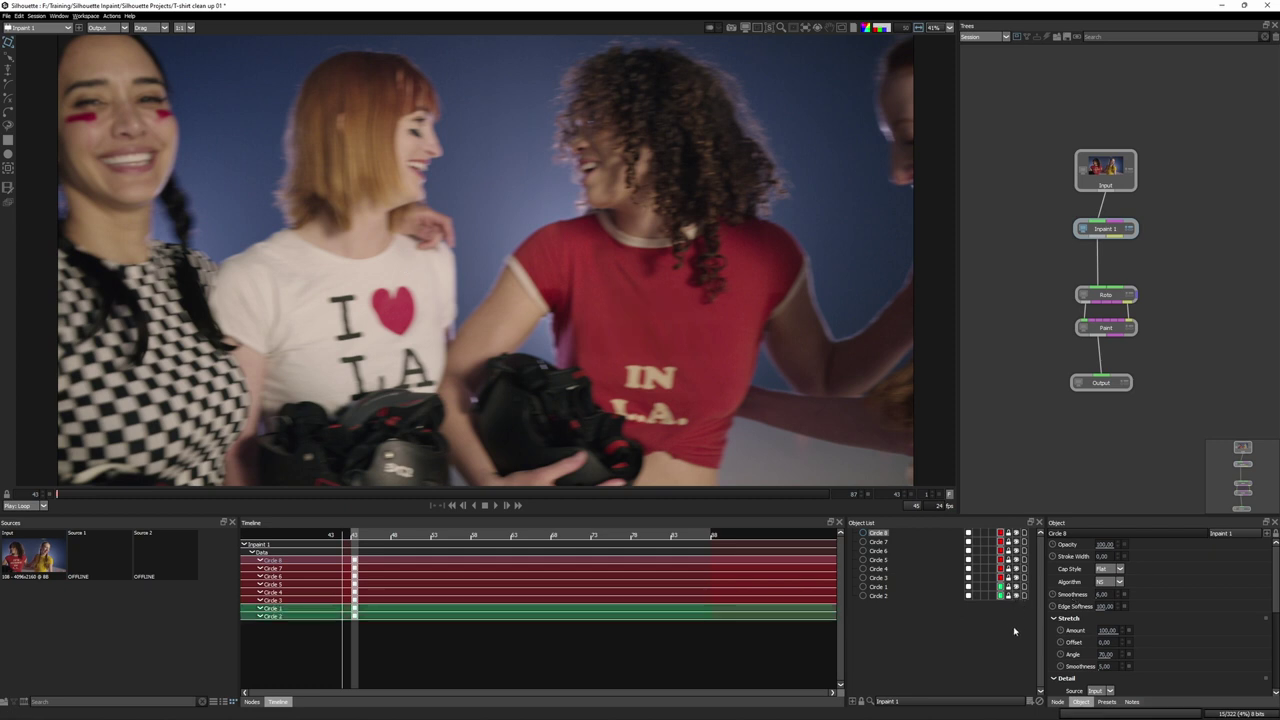
- Change the outline color of Circle 3 through Circle 8 to light blue
click(879, 578)
shift+click(878, 534)
click(1000, 538)
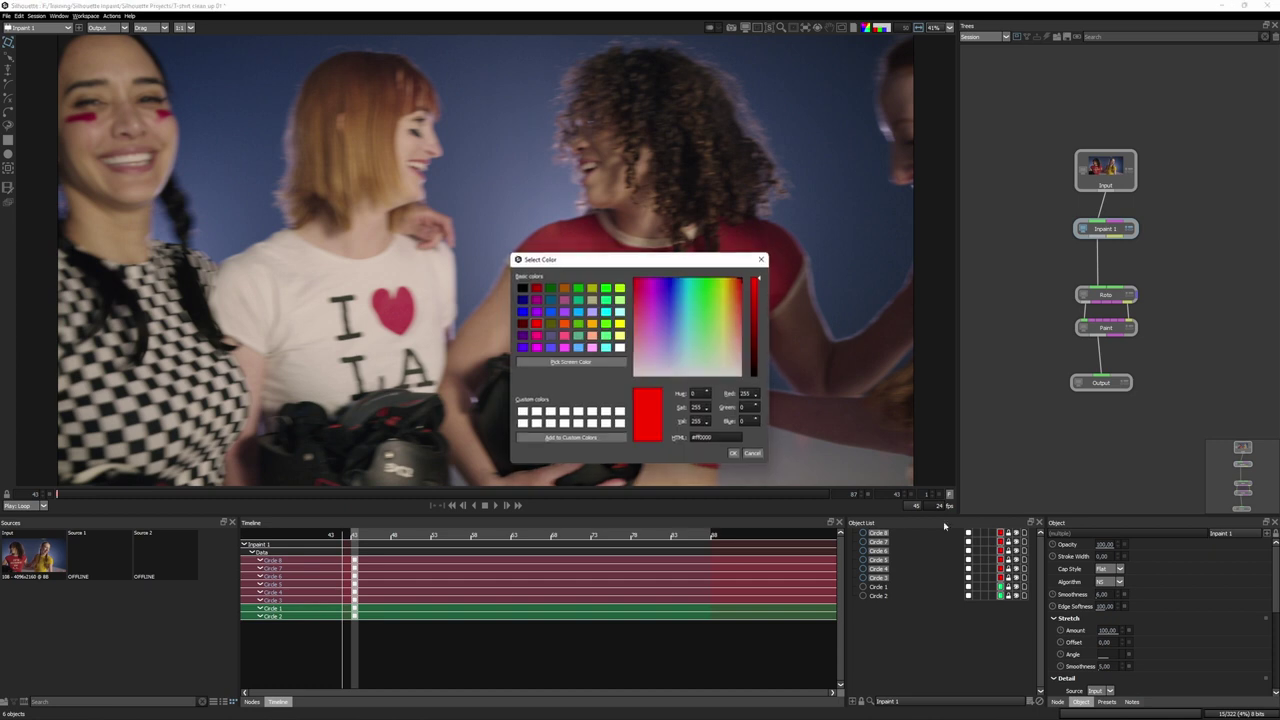
click(686, 308)
click(734, 454)
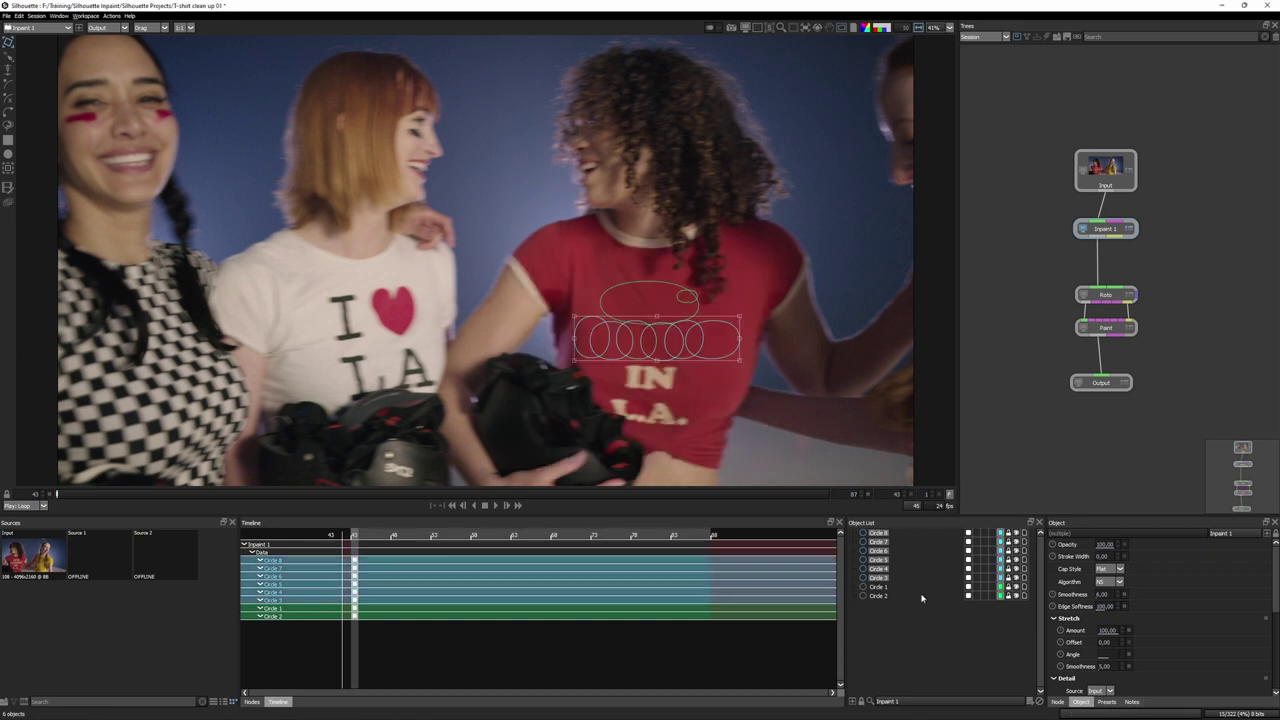
- Hide the shape overlay and compare the inpainted output with the original foreground of the red T-shirt
key(o)
key(1)
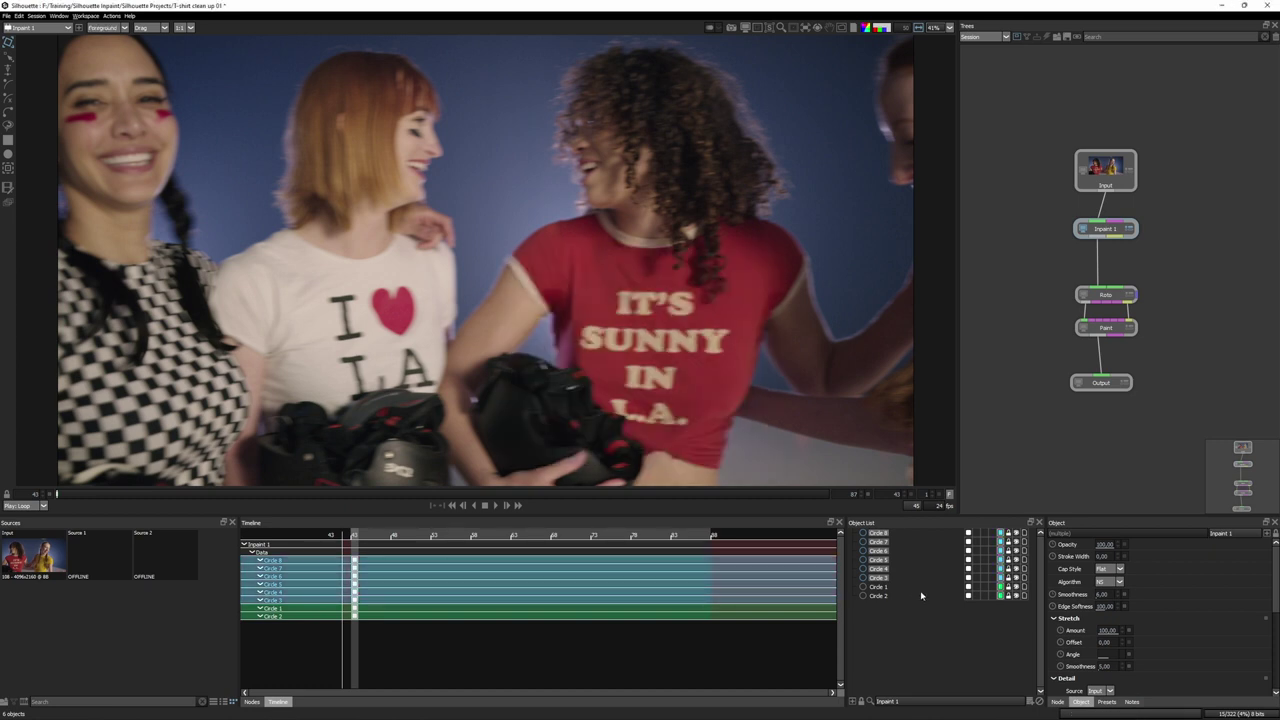
key(3)
key(1)
key(3)
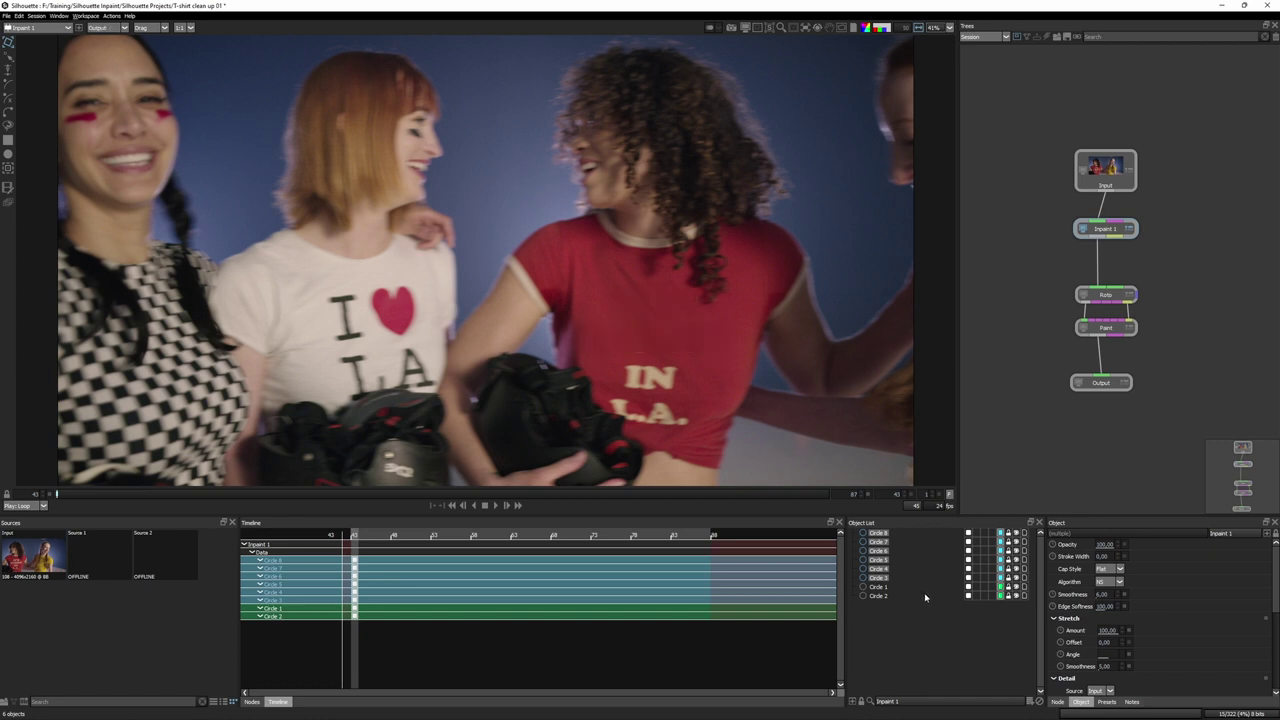
key(1)
key(3)
key(1)
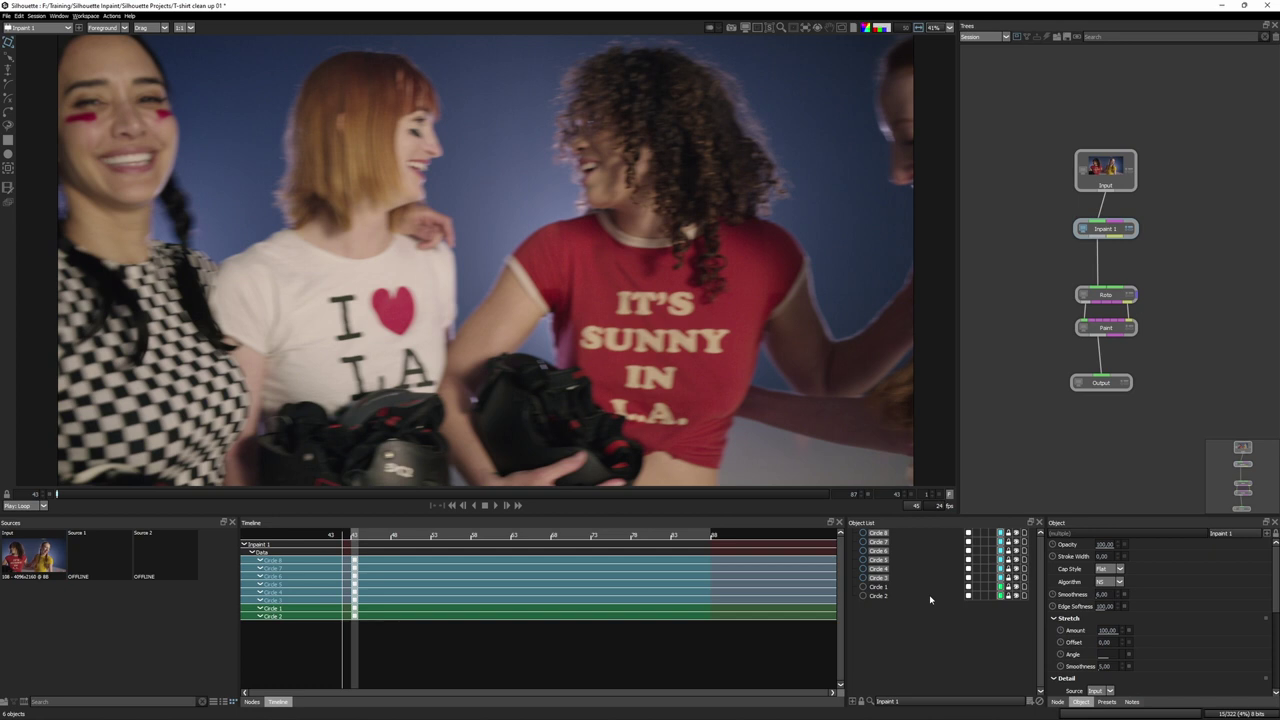
key(3)
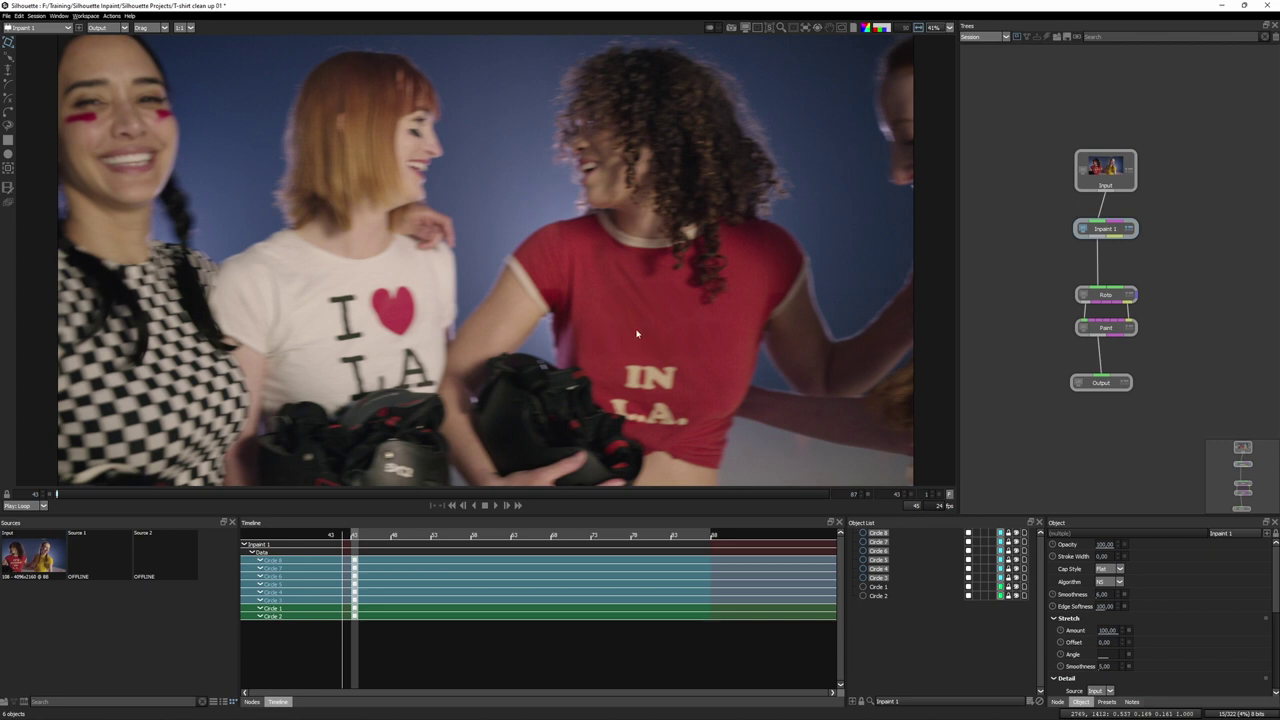
- Deselect all shapes and turn the shape overlay back on
click(900, 620)
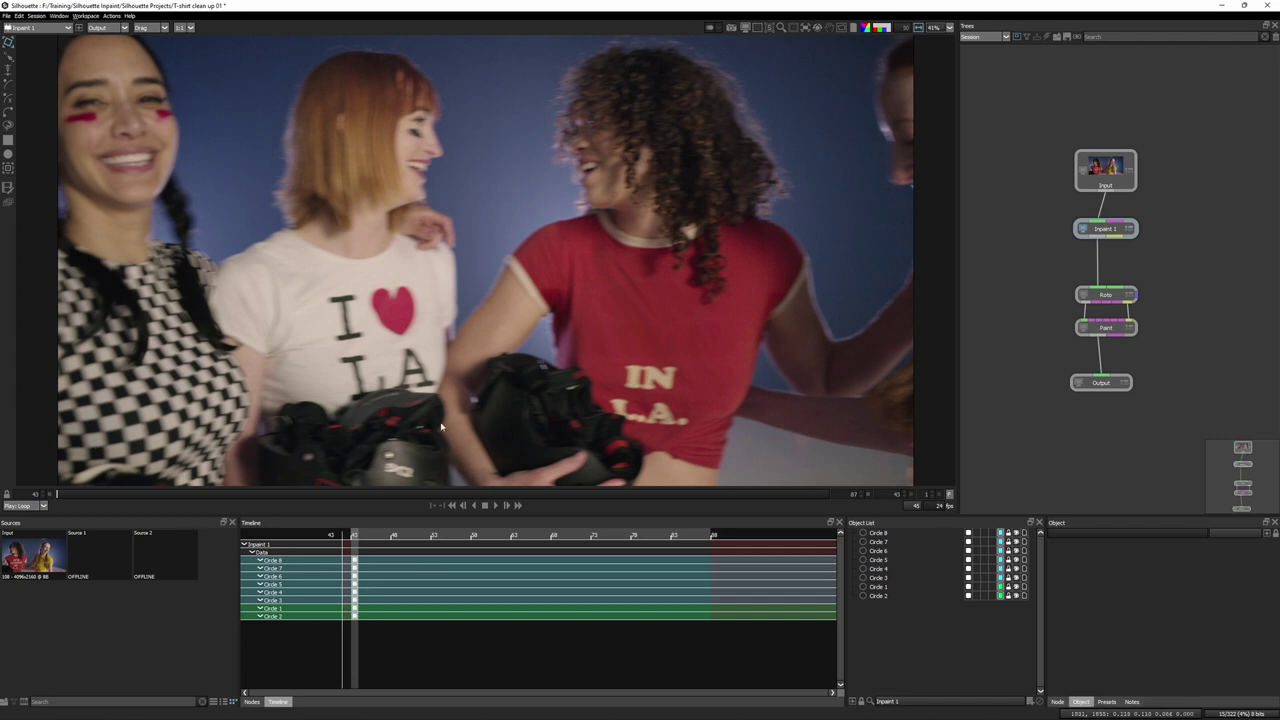
click(832, 28)
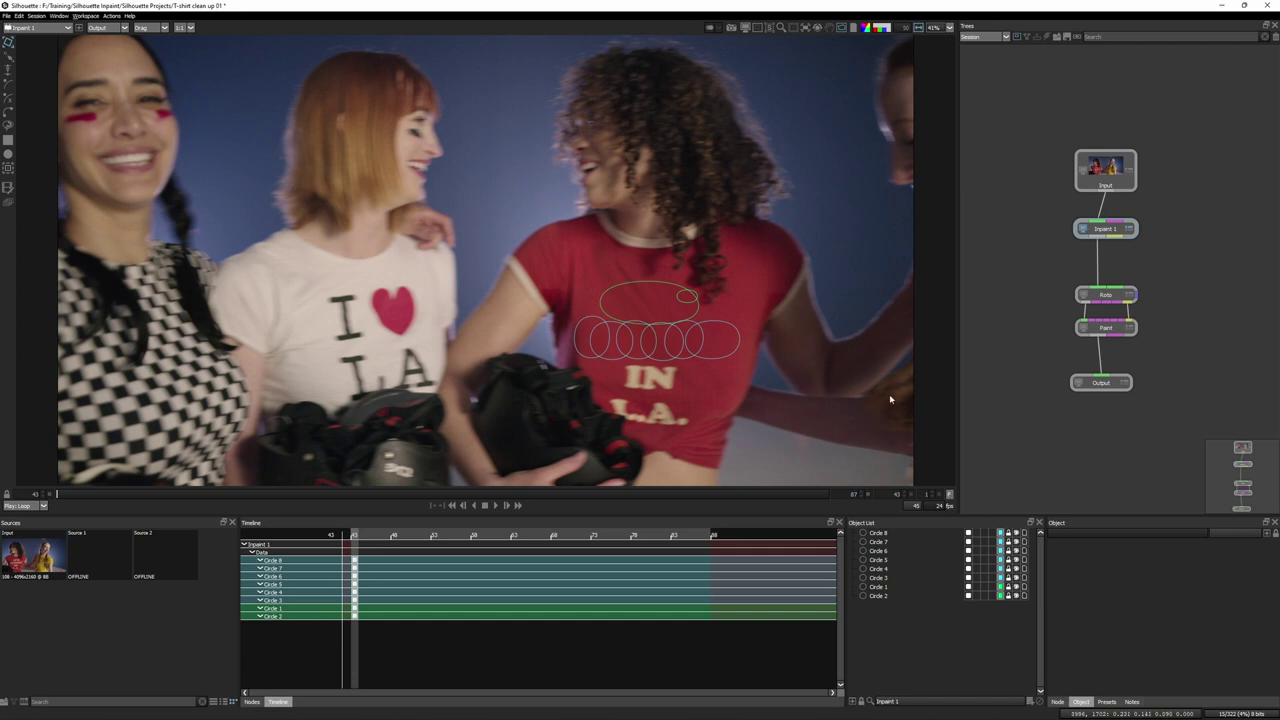
- Create a new layer for the shirt shapes and name it Shirt track
click(884, 534)
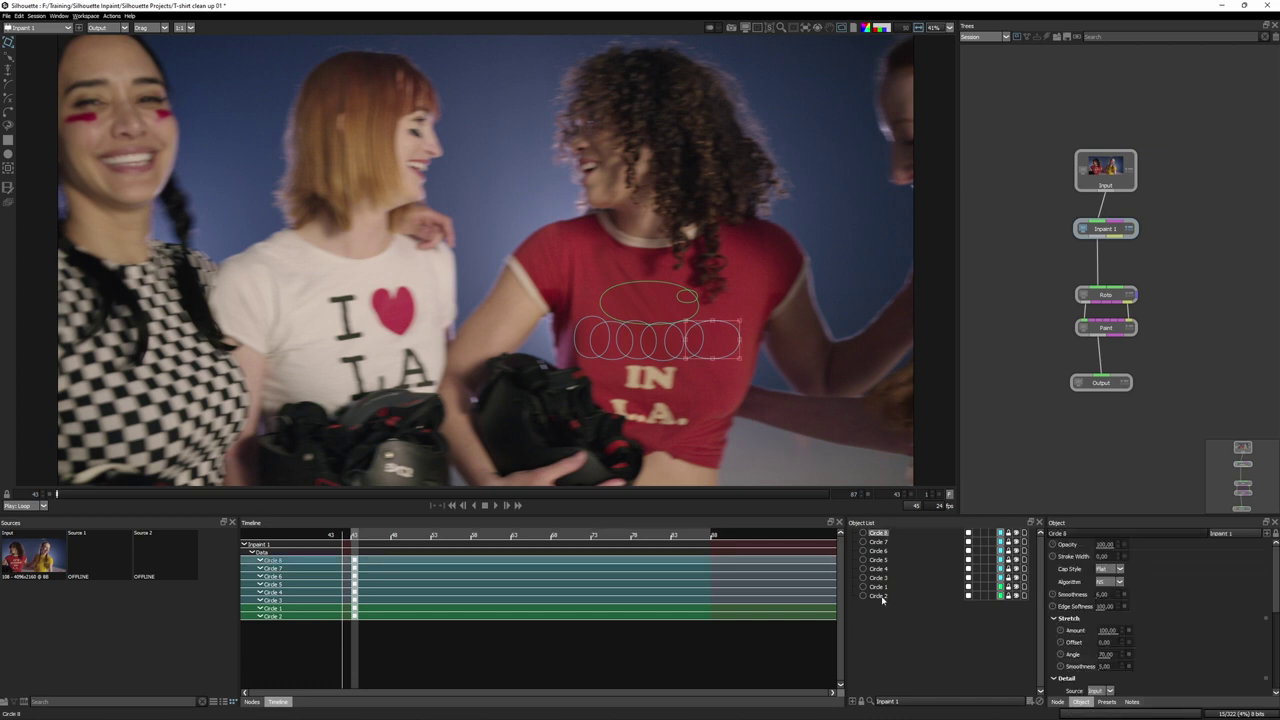
shift+click(882, 597)
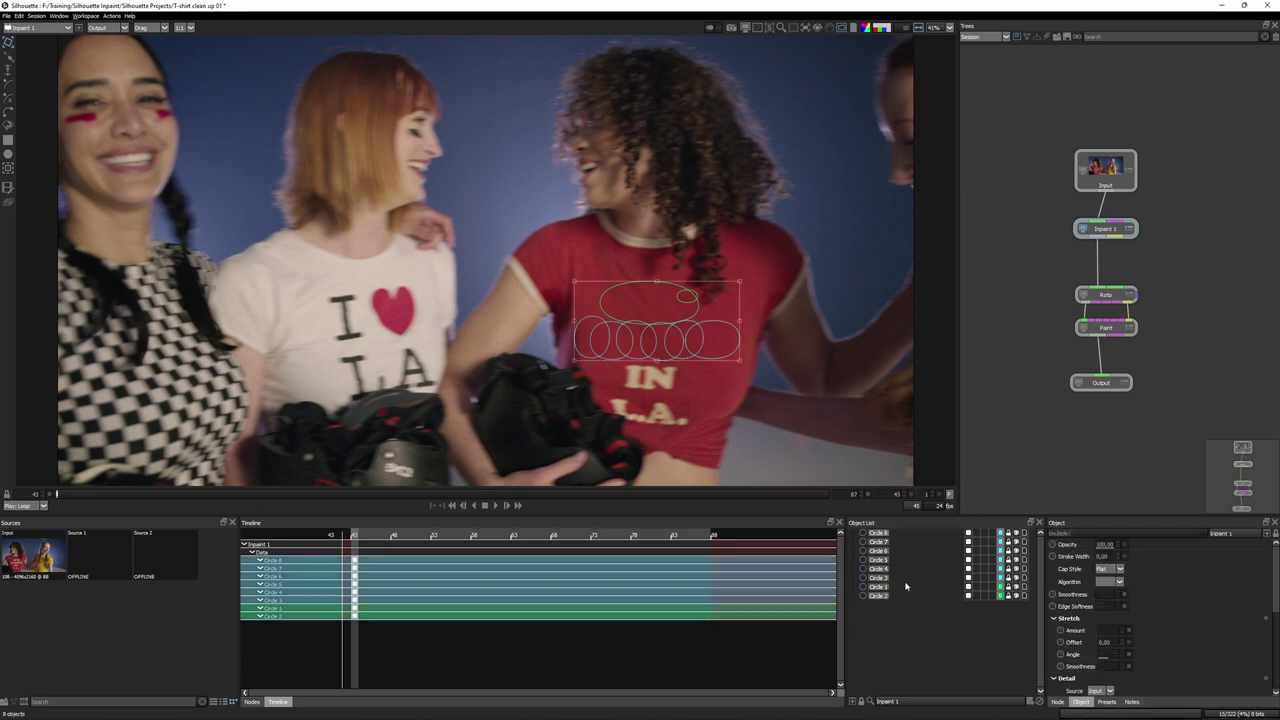
click(1031, 703)
text(Shirt)
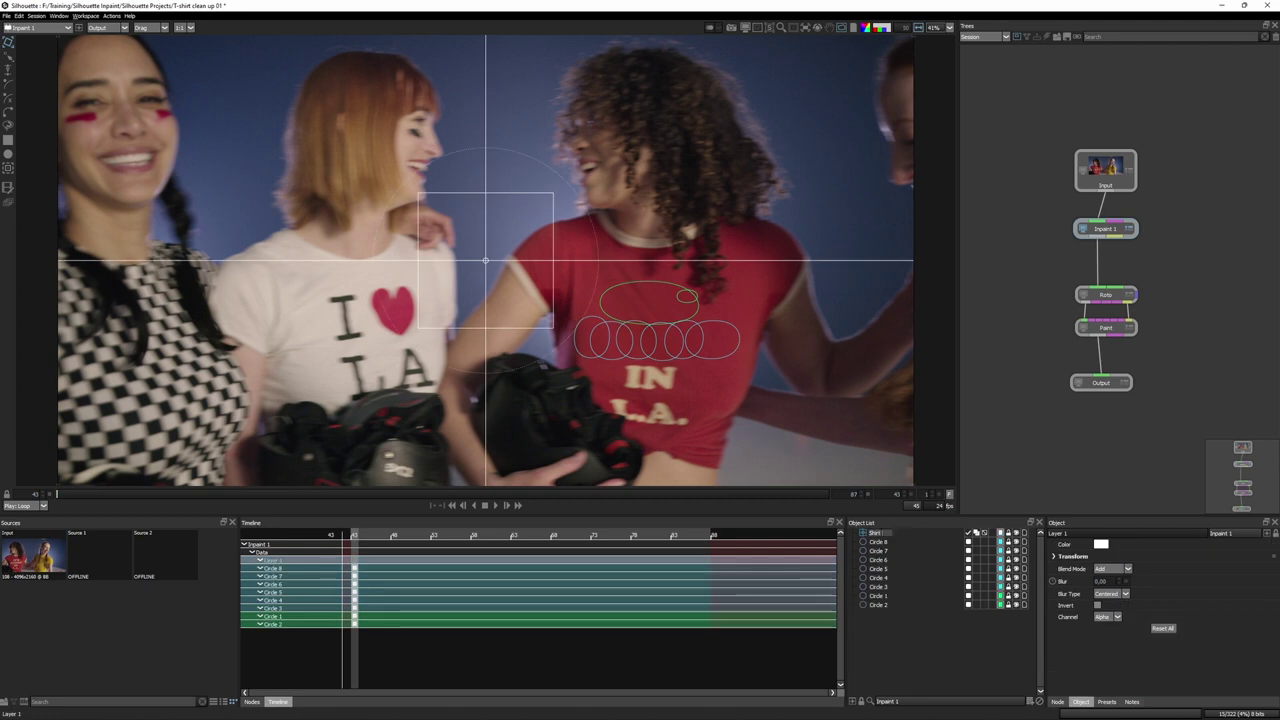
text( 01)
key(Return)
- Move Circle 1 through Circle 8 into the Shirt track layer
click(880, 543)
shift+click(884, 605)
drag(879, 543, 886, 536)
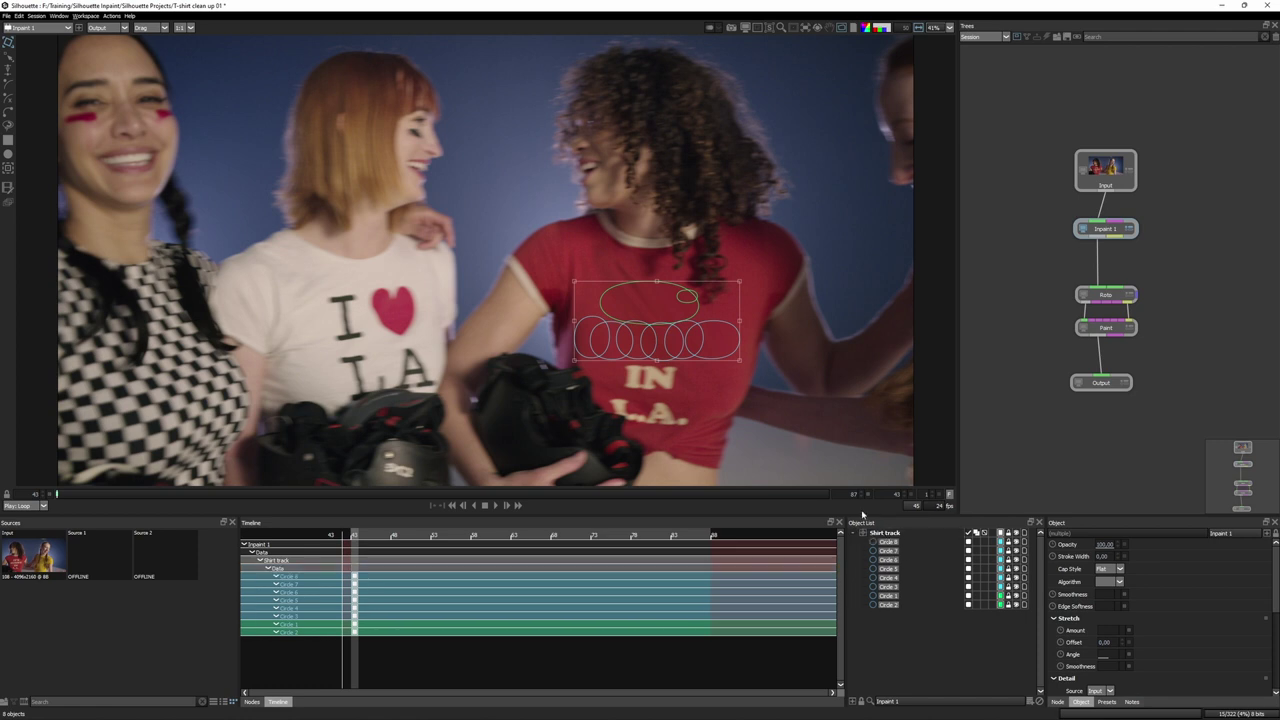
- Set up the Planar Tracker for the eight circles with the foreground displayed and the Affine motion model
click(9, 169)
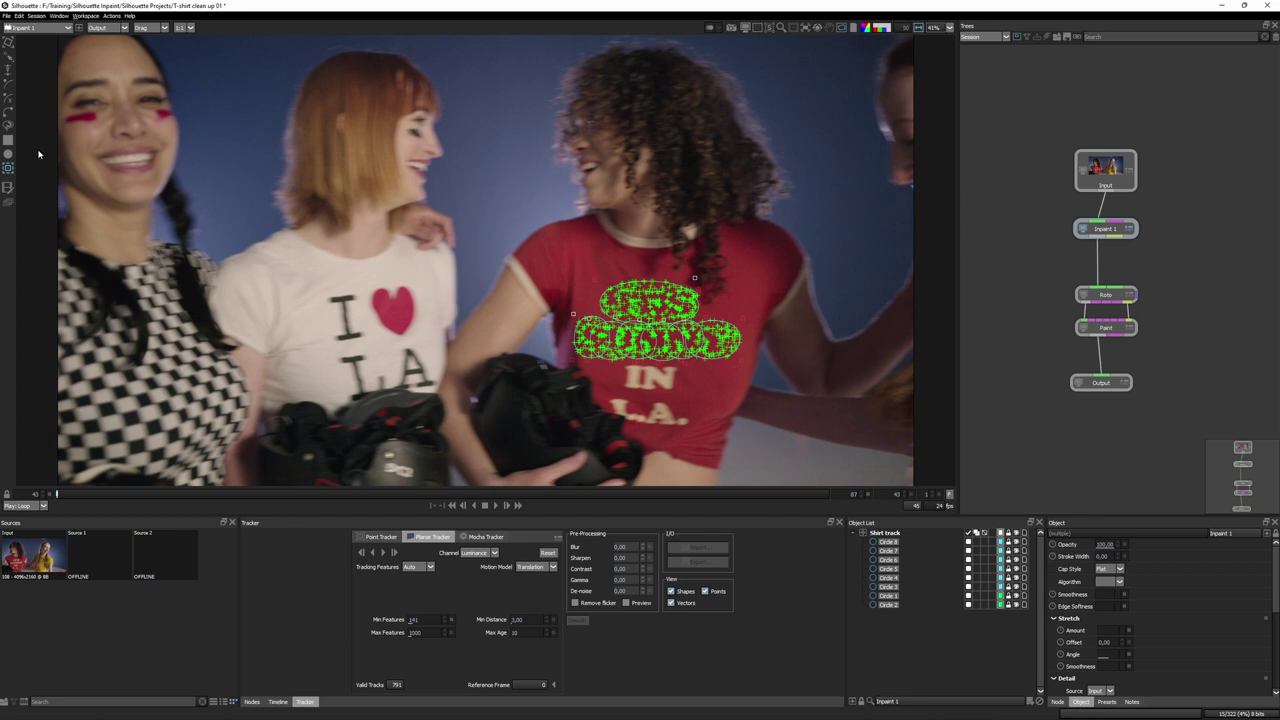
click(104, 27)
click(116, 41)
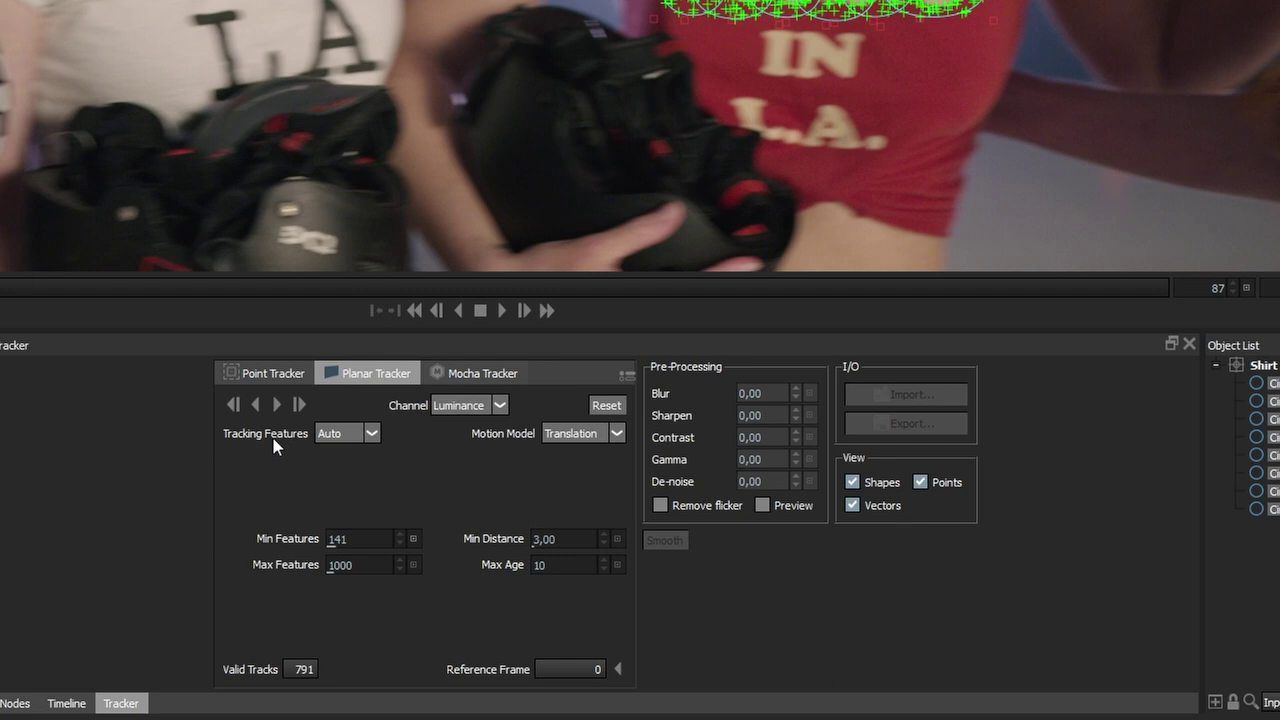
click(585, 434)
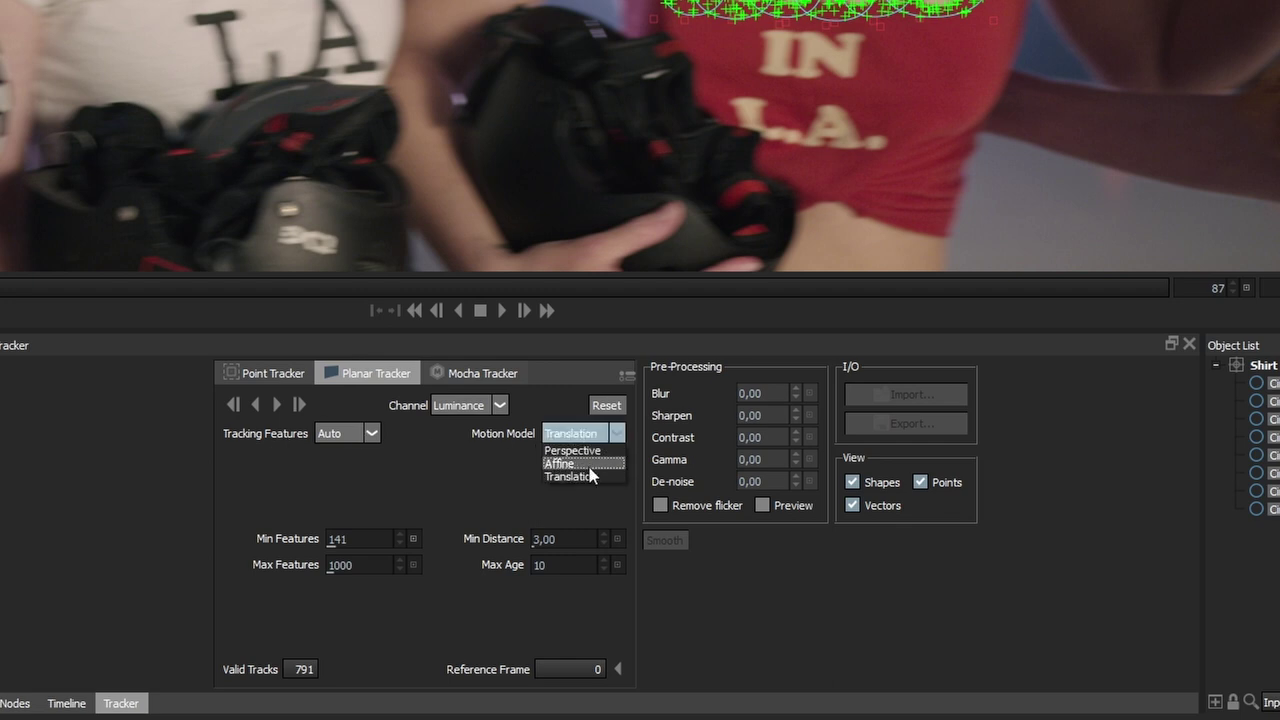
click(586, 464)
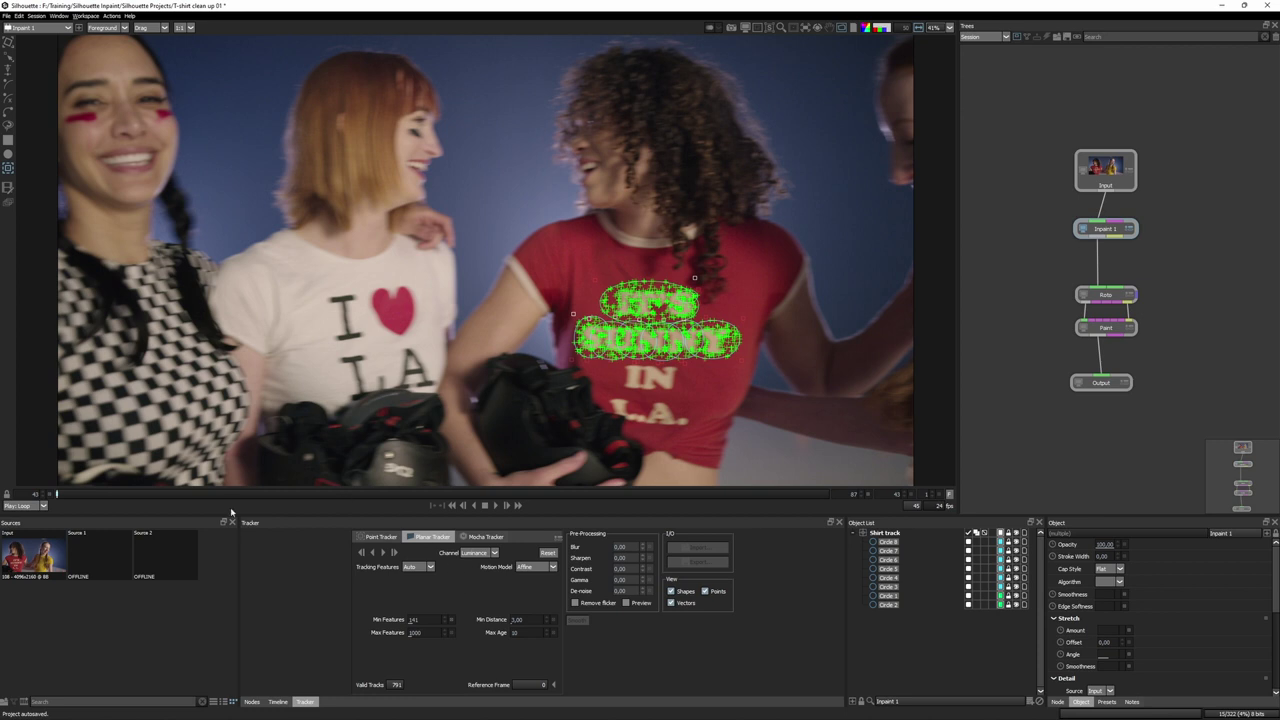
- Track the circles forward through the shot, return to frame 43 and go back to transforming shapes
click(382, 552)
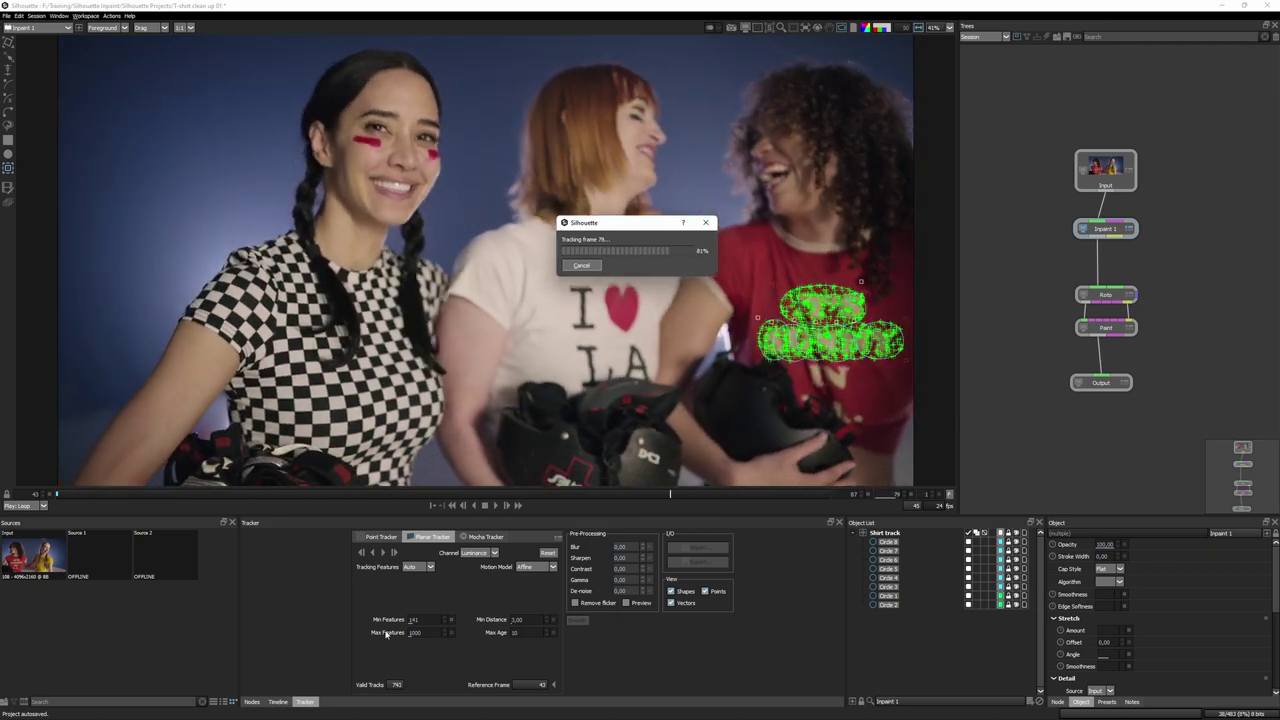
drag(808, 492, 57, 492)
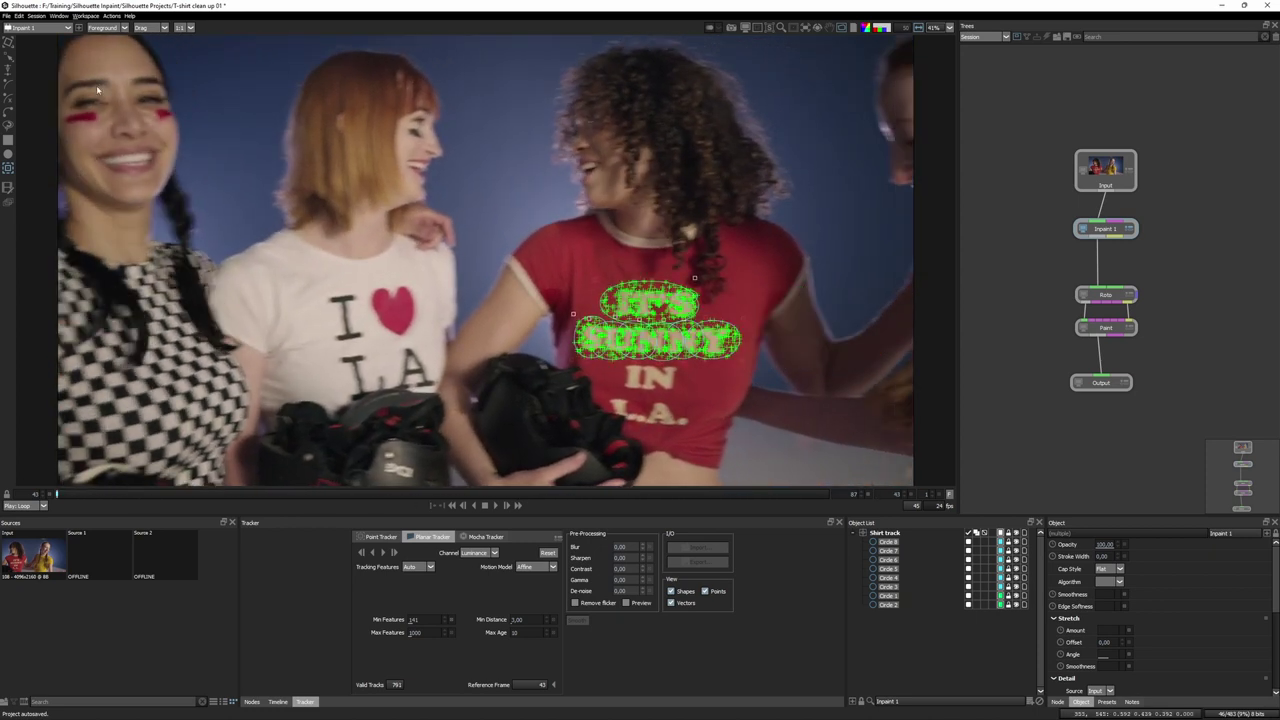
click(8, 43)
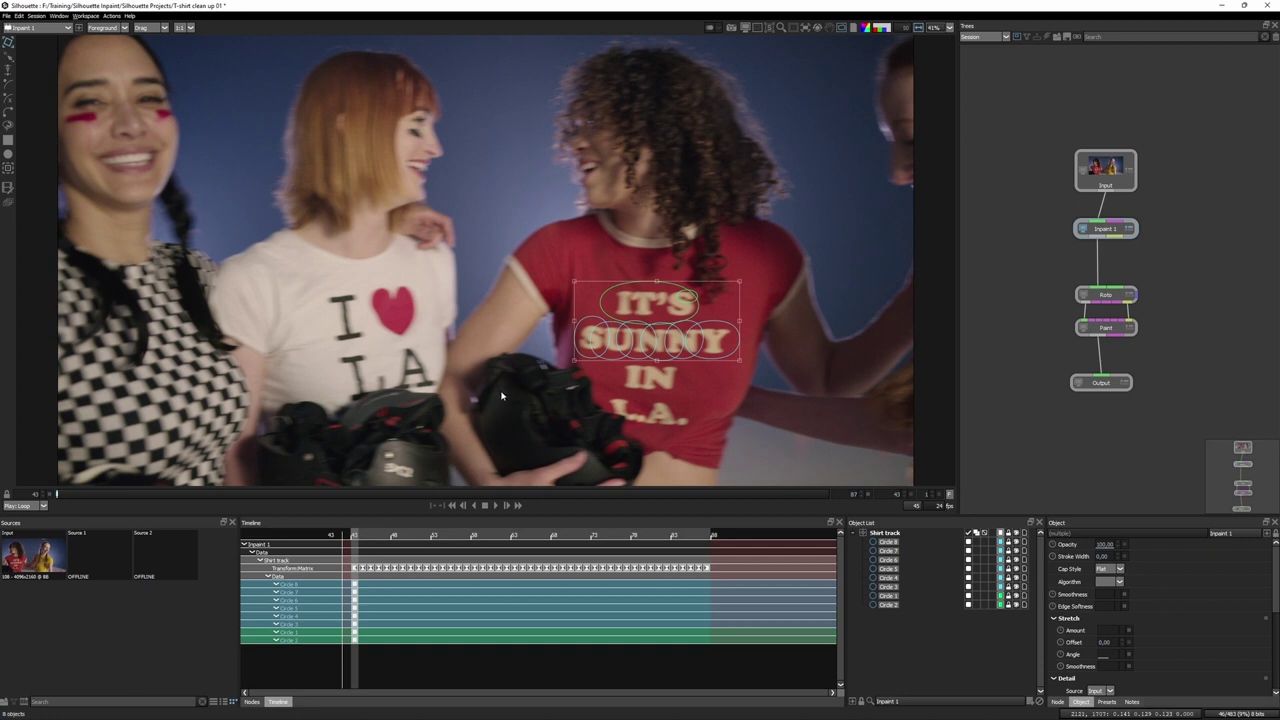
- Display the inpainted output without the shape overlay and review the tracked result on the red T-shirt
key(2)
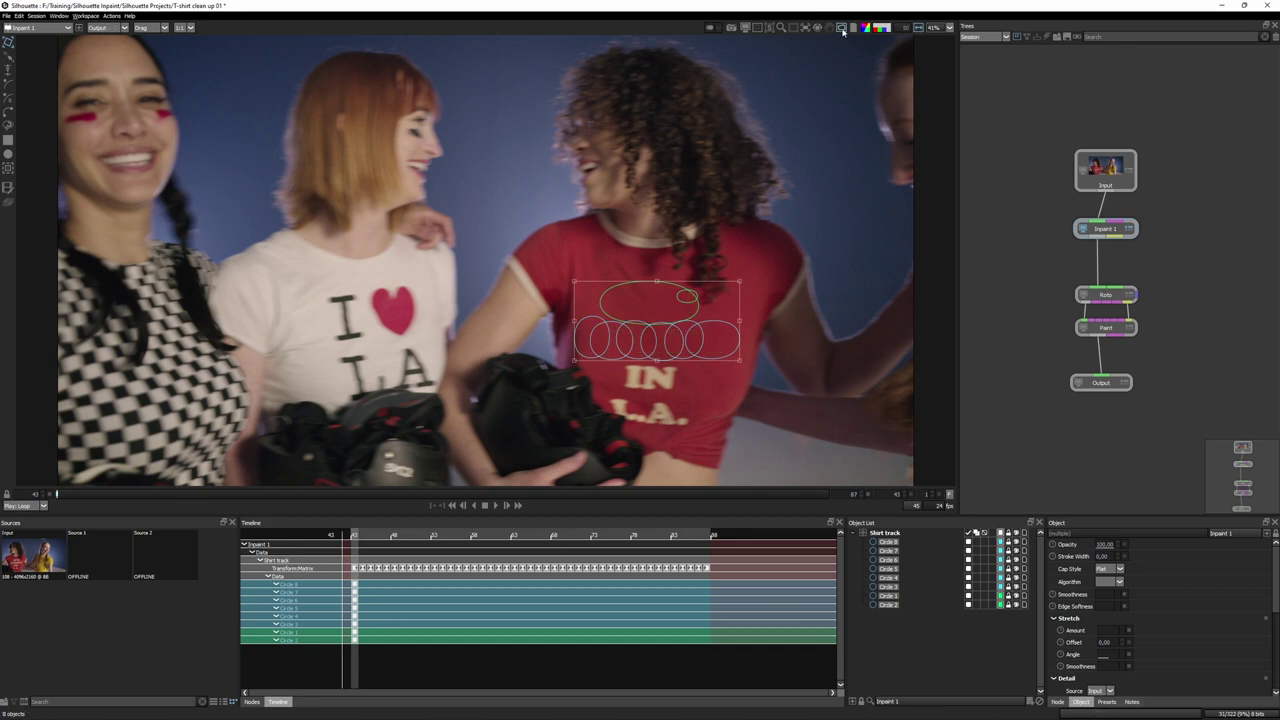
click(841, 29)
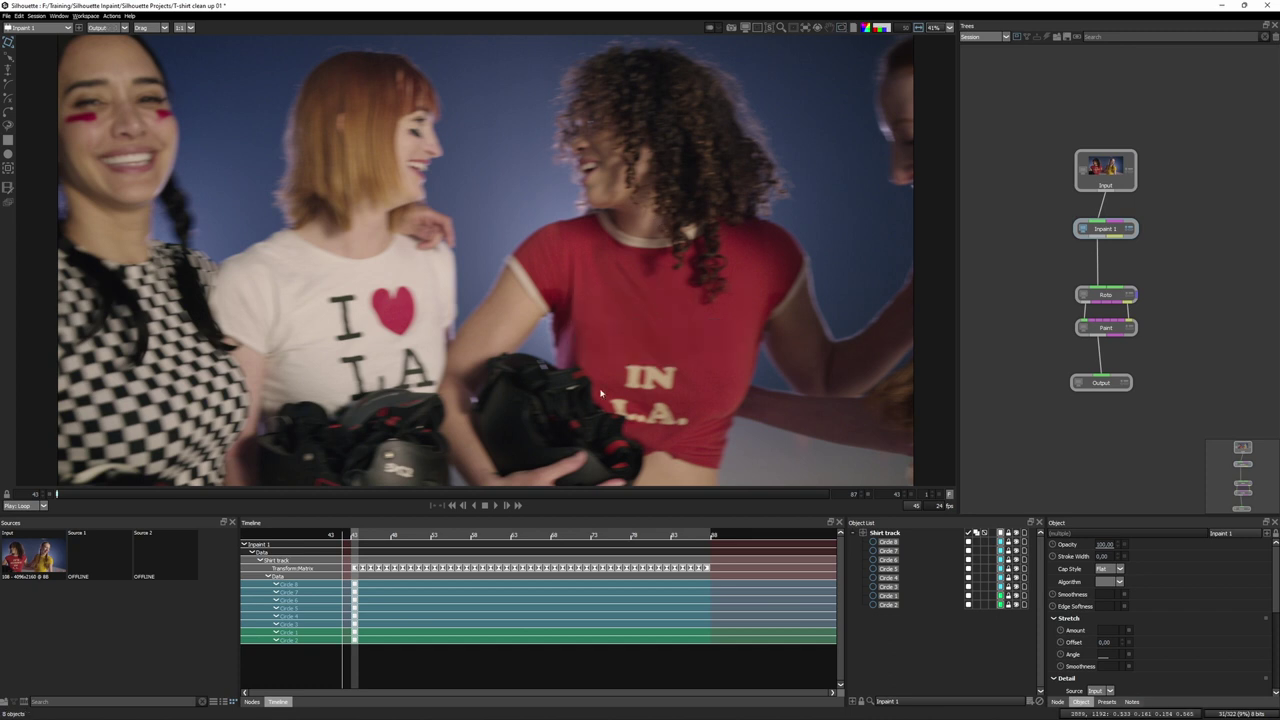
click(503, 506)
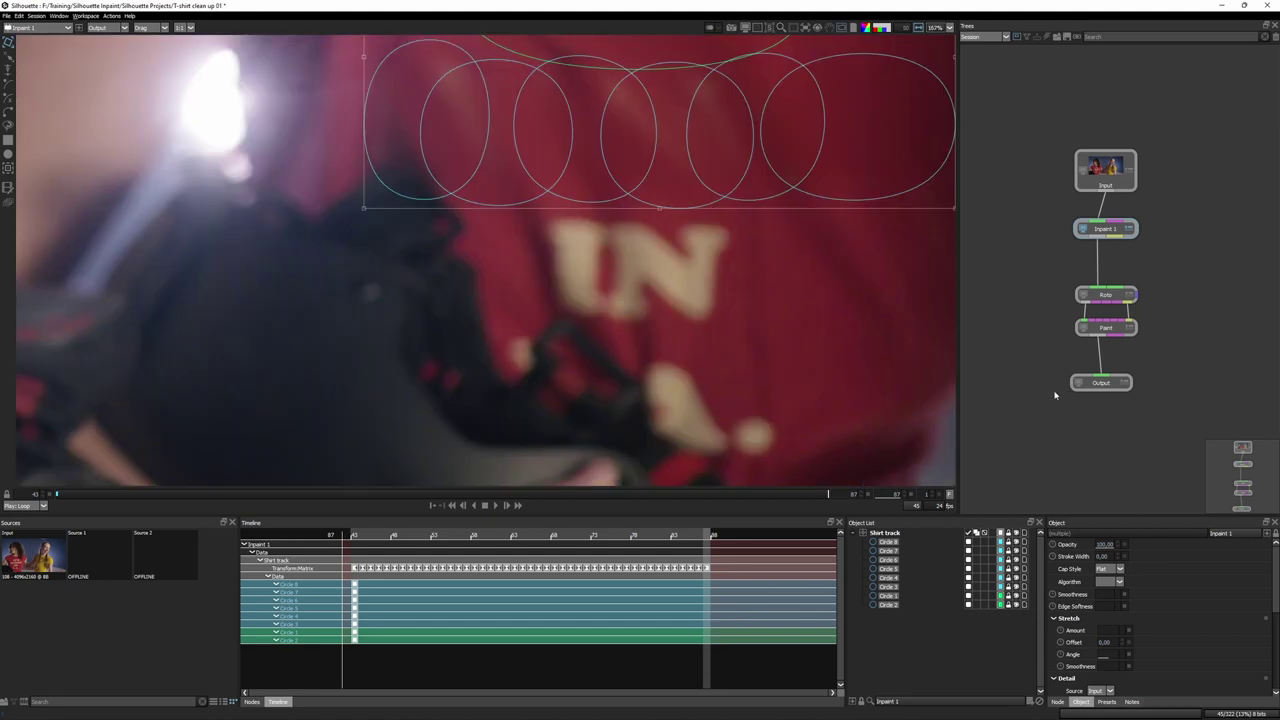
- At frame 87, reshape and nudge Circle 3, Circle 4 and Circle 5 to clear the remaining letter traces
drag(717, 326, 677, 527)
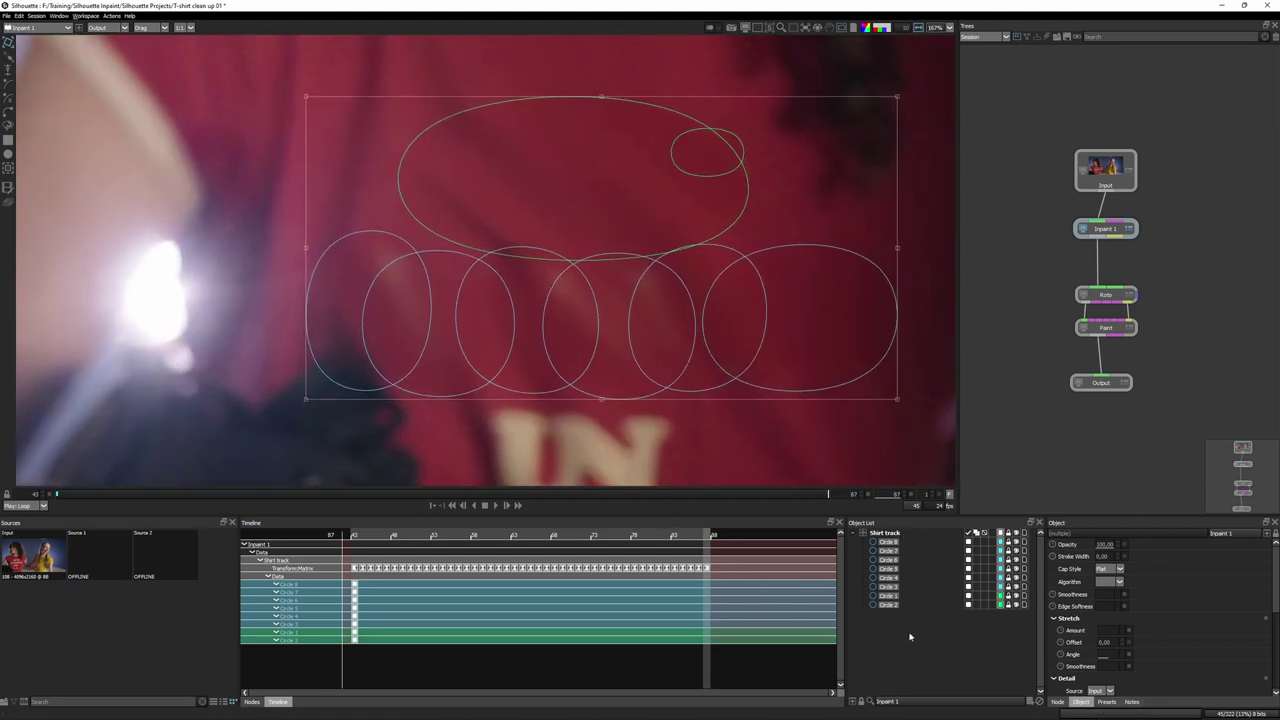
click(910, 636)
click(889, 542)
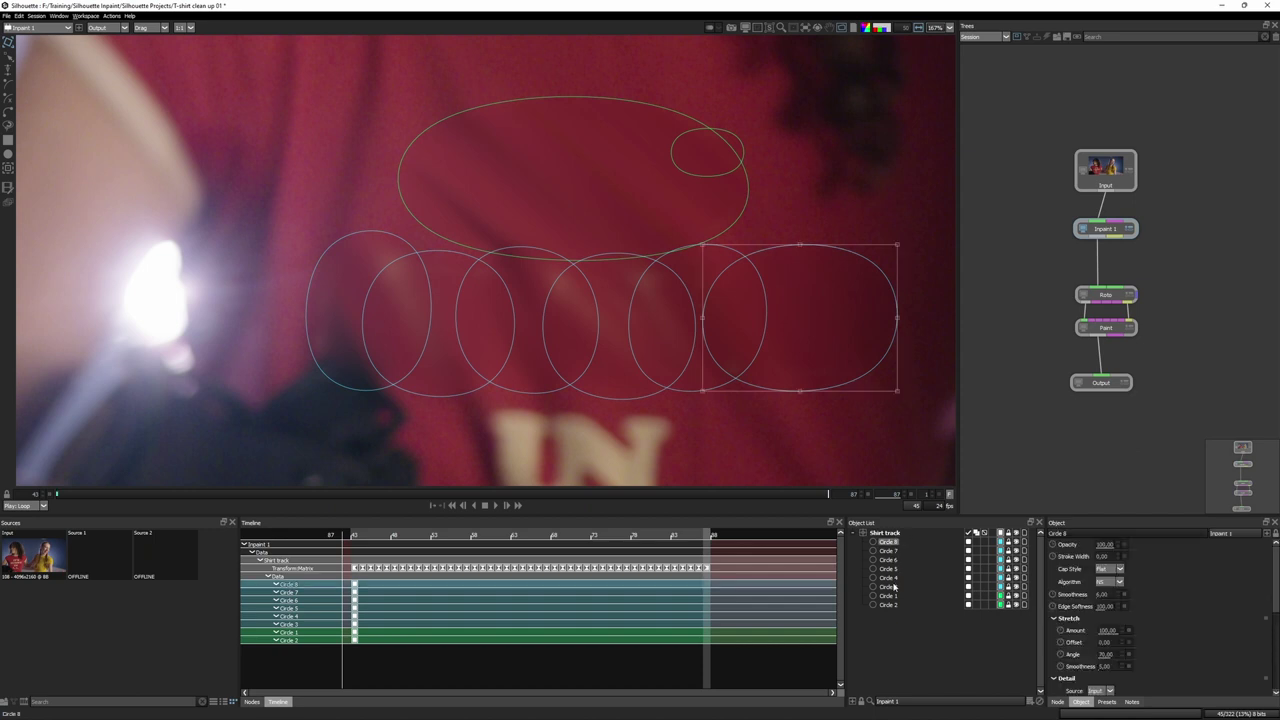
click(891, 577)
click(891, 586)
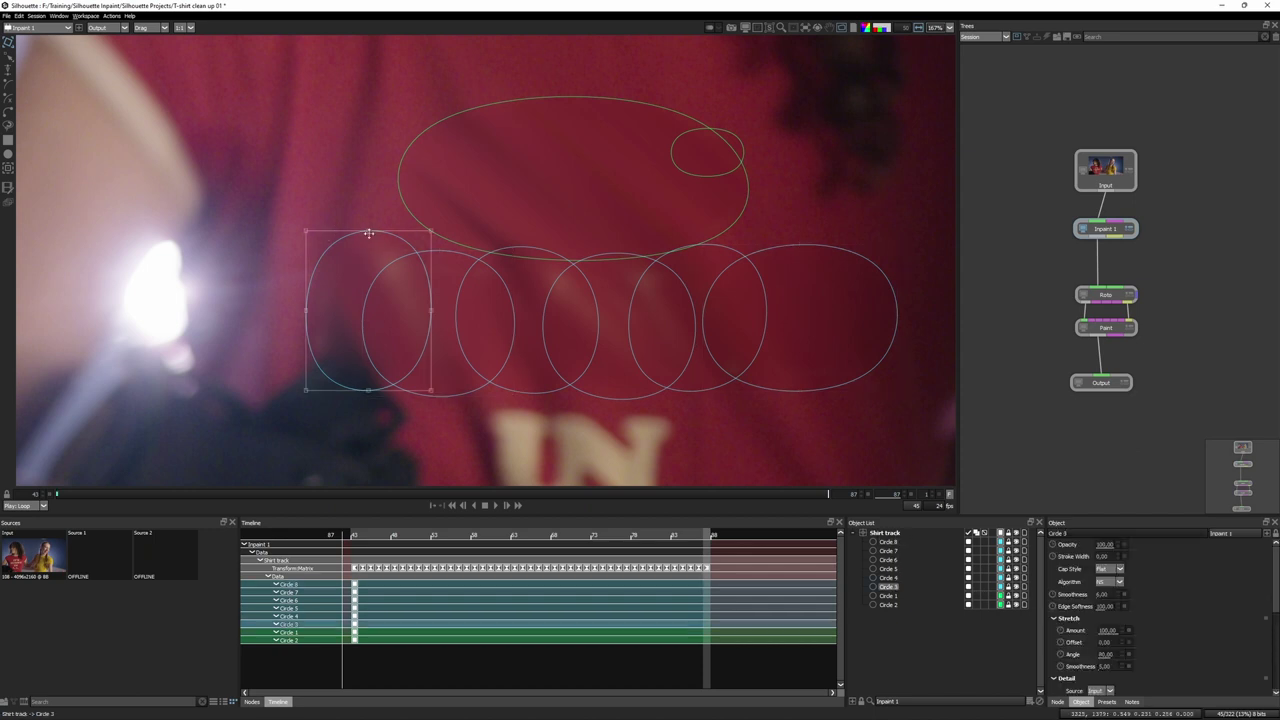
drag(378, 226, 427, 237)
click(440, 249)
click(598, 291)
mouse_move(527, 246)
mouse_down()
mouse_move(537, 243)
mouse_move(517, 249)
mouse_up()
- At frame 87, extend Circle 6, Circle 7 and Circle 8 slightly to the left to clean their patches, and deselect them
click(602, 256)
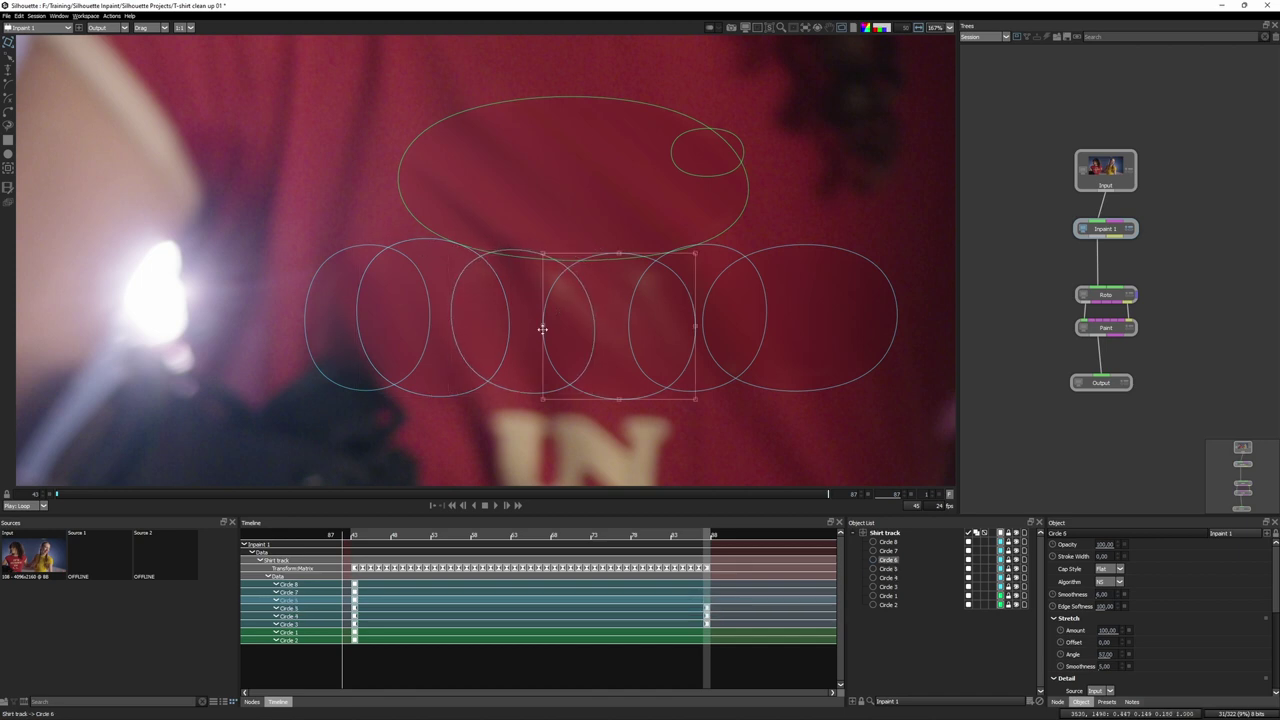
drag(543, 327, 530, 312)
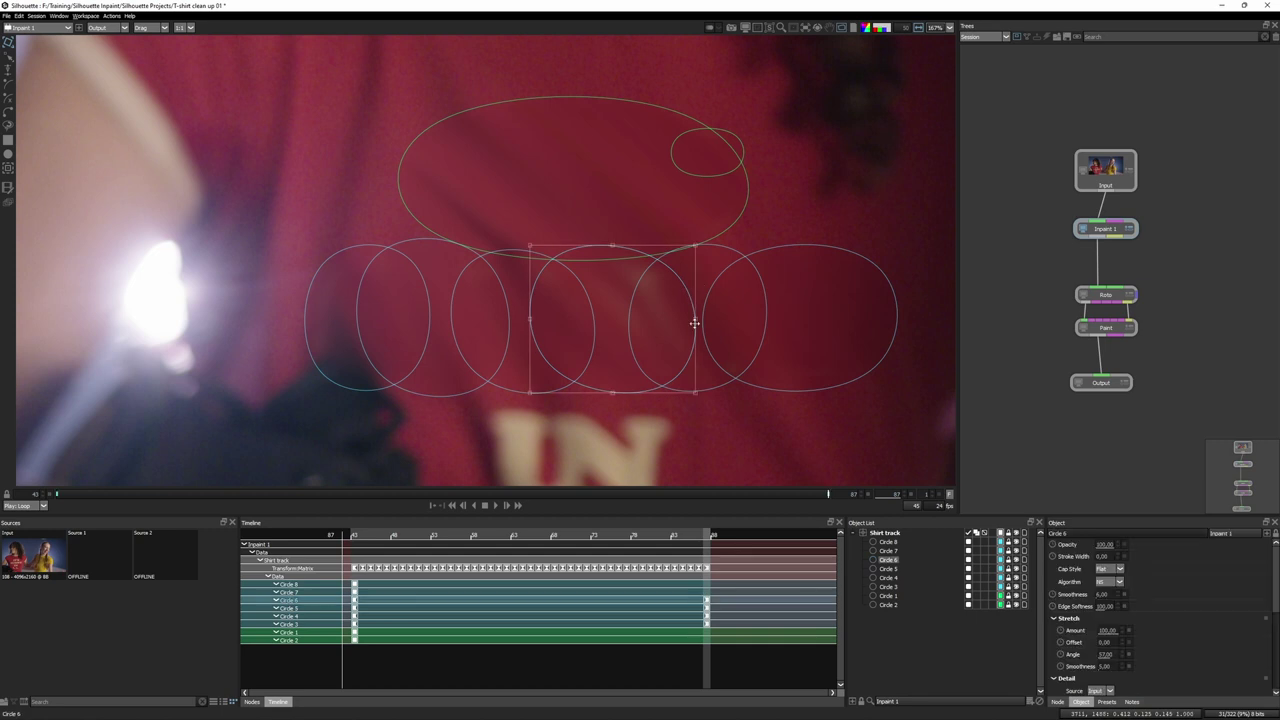
drag(692, 320, 608, 311)
click(632, 278)
click(697, 343)
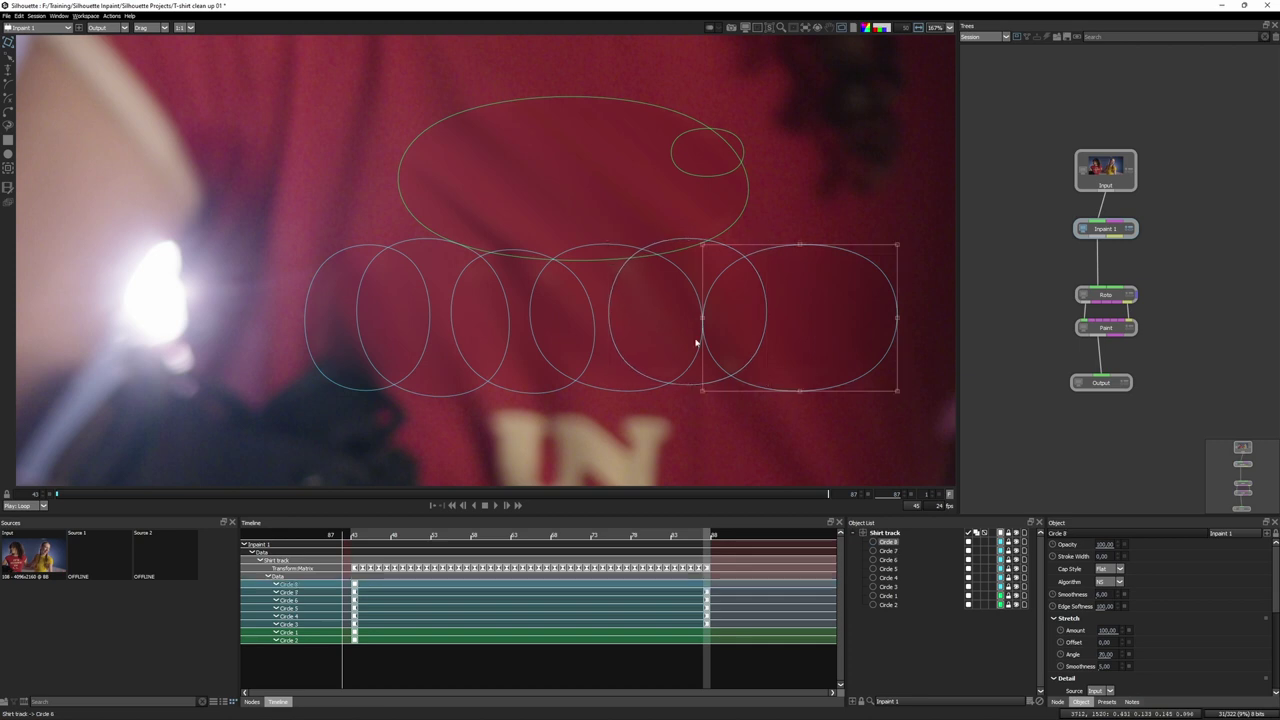
drag(700, 322, 694, 333)
drag(788, 267, 788, 266)
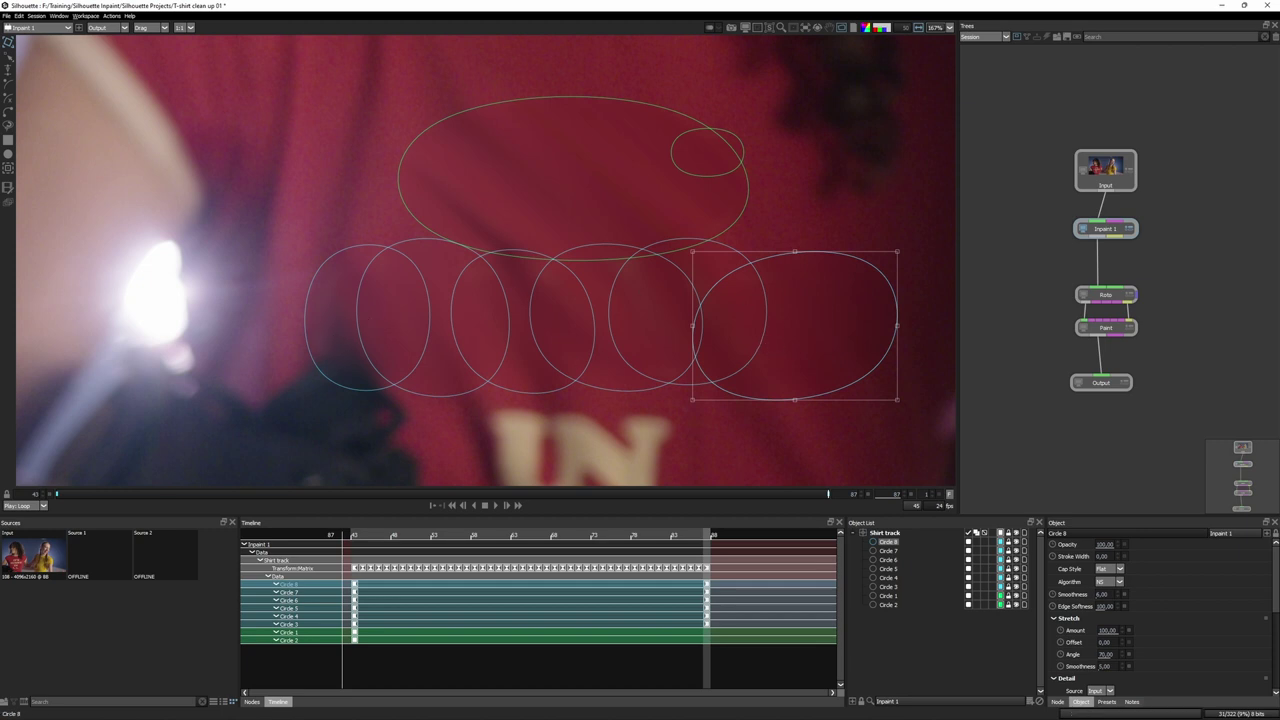
click(342, 412)
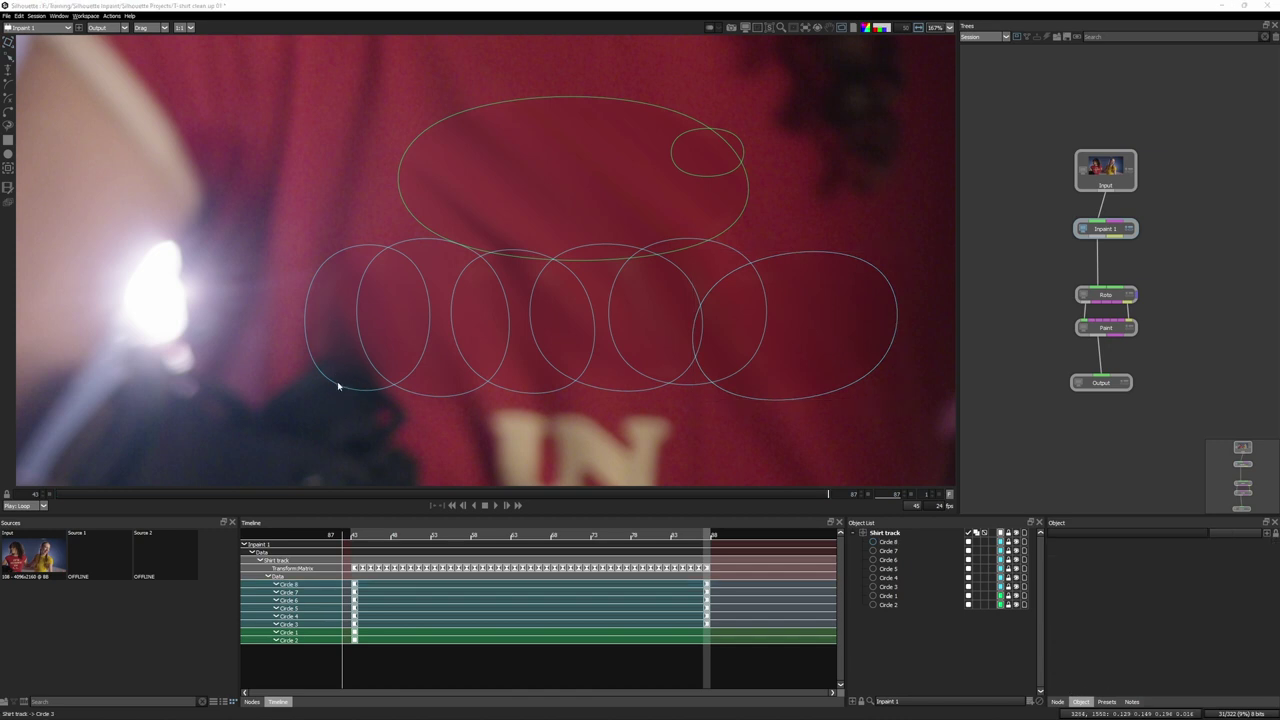
- Reshape Circle 3 by pulling its lower-left control point slightly outward
click(337, 384)
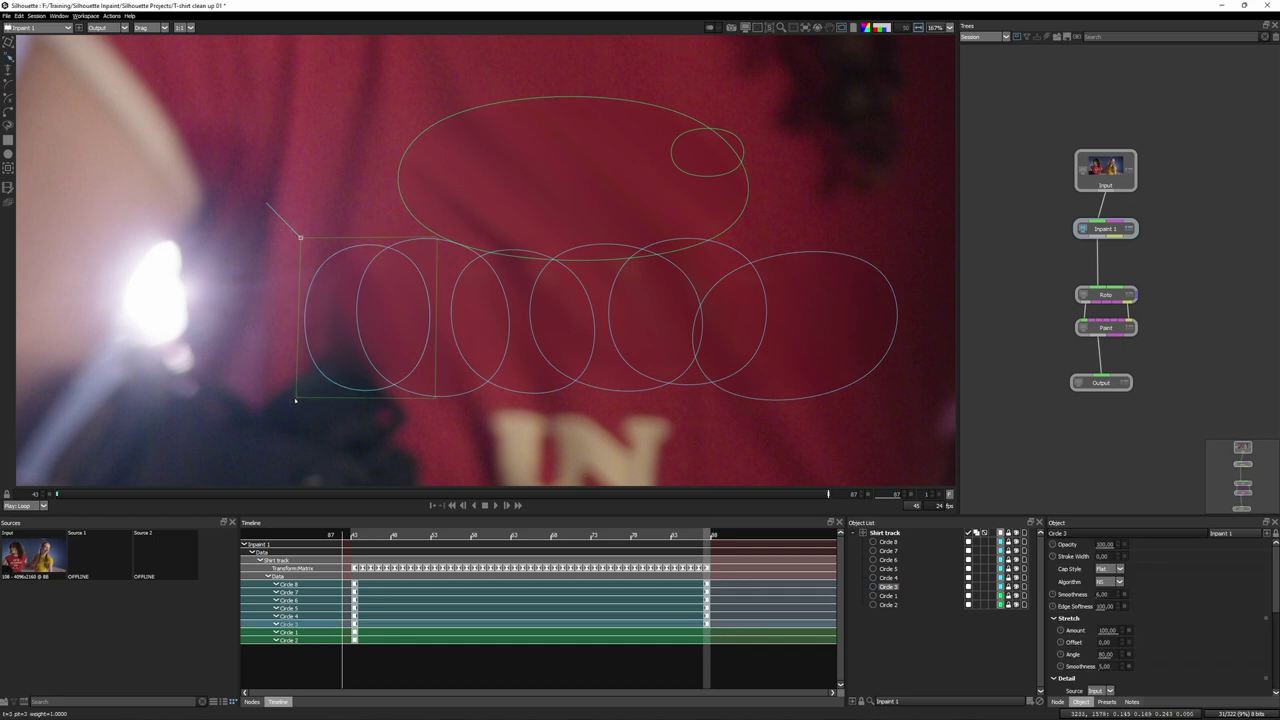
drag(295, 400, 281, 398)
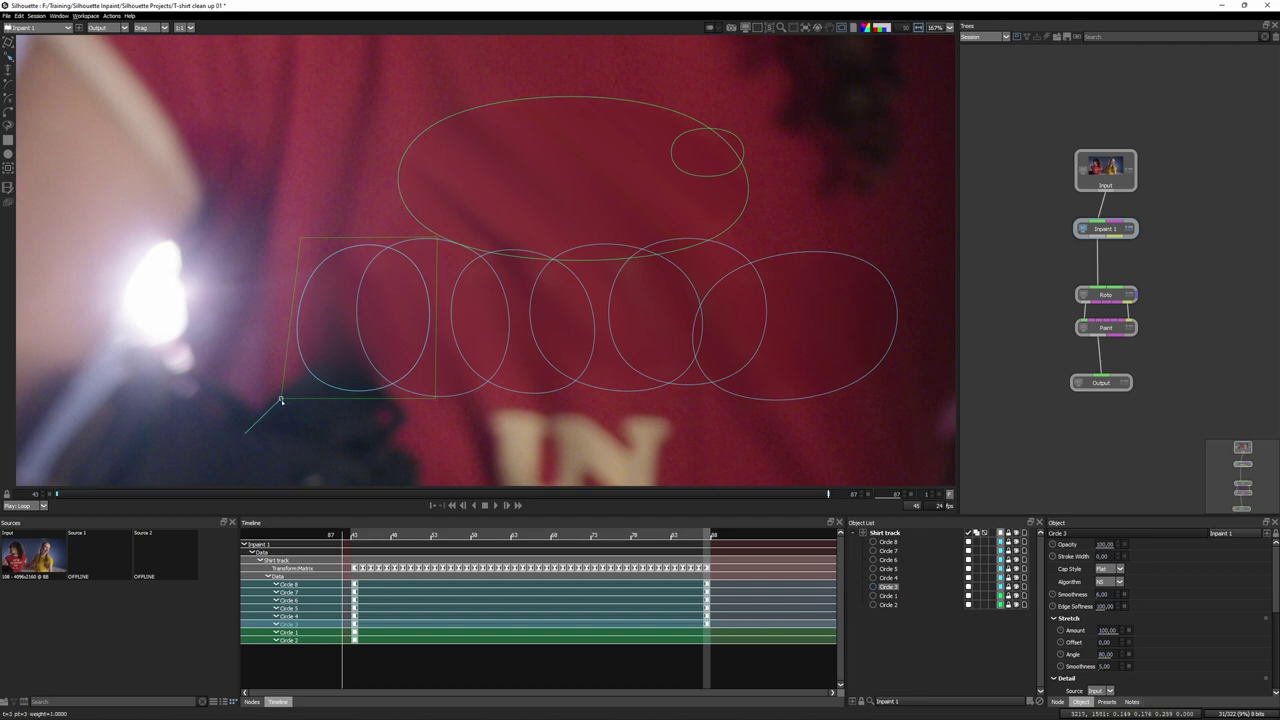
- Try raising Circle 3's lower-left control point clear of the dark object in front of the shirt, and undo it
drag(281, 398, 285, 348)
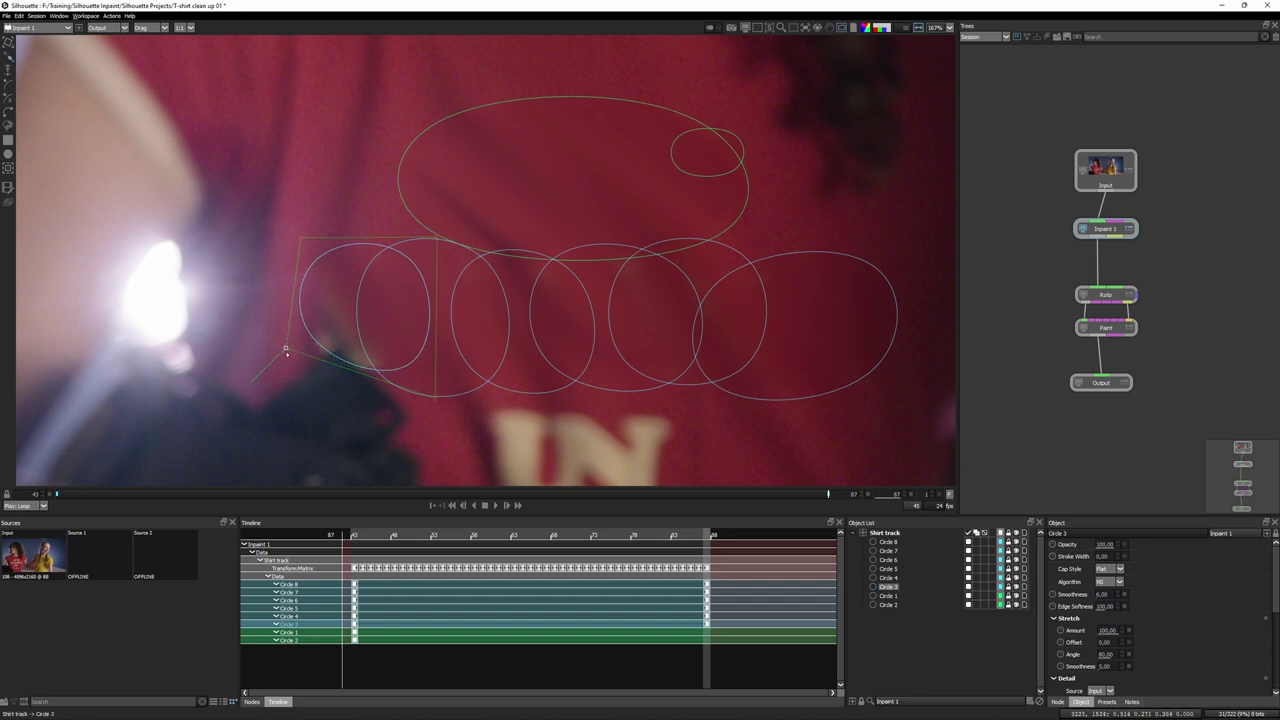
drag(286, 348, 294, 338)
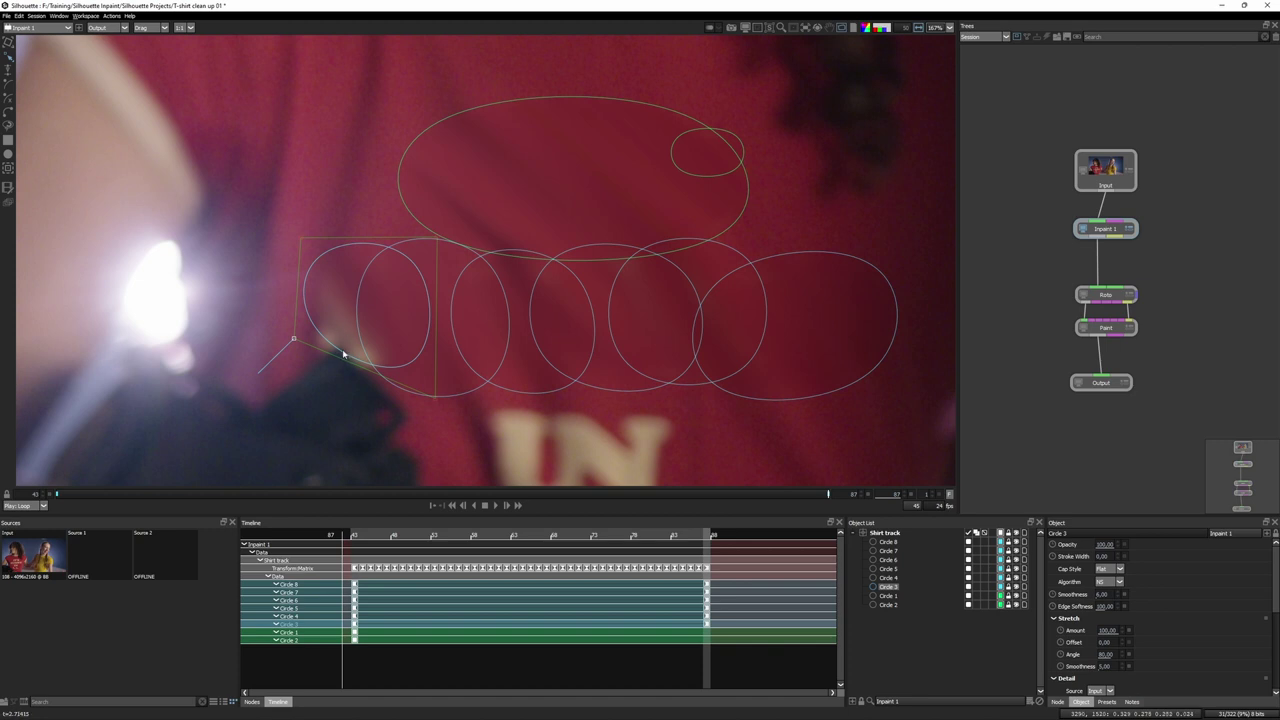
key(ctrl+z)
key(ctrl+z)
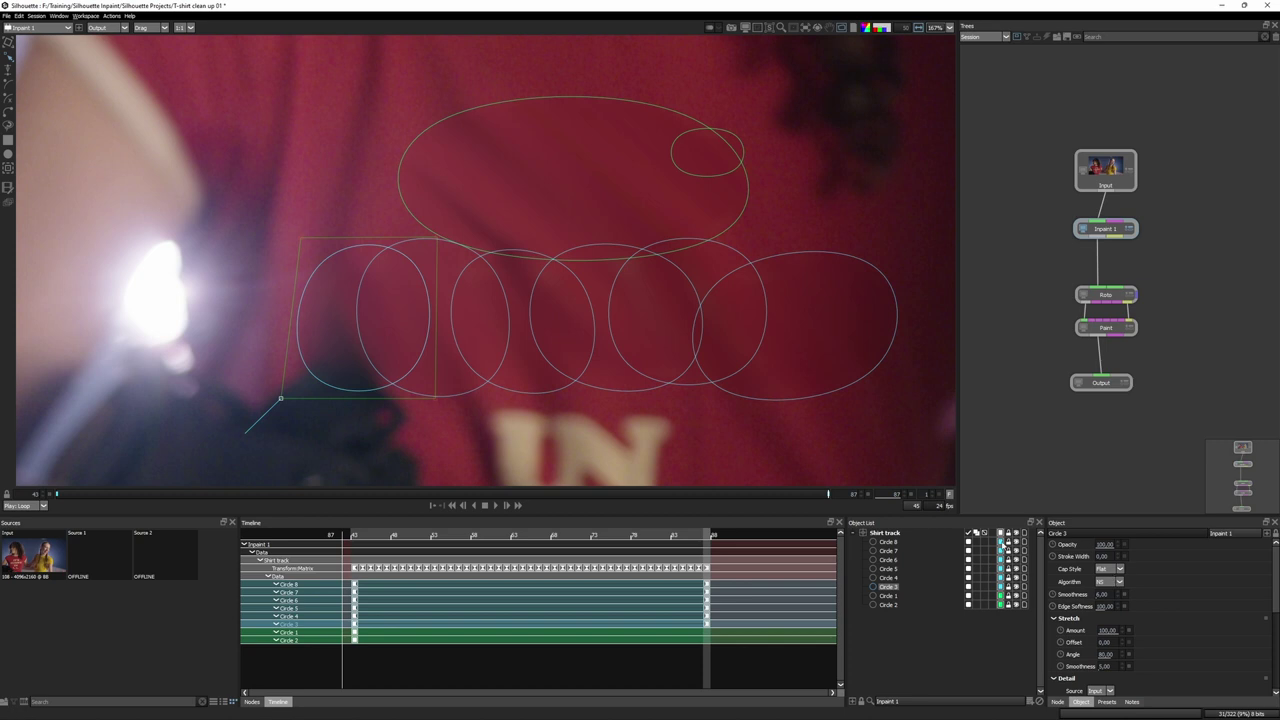
- Try the TELEA algorithm on Circle 3, and set its algorithm to Clone
click(1106, 585)
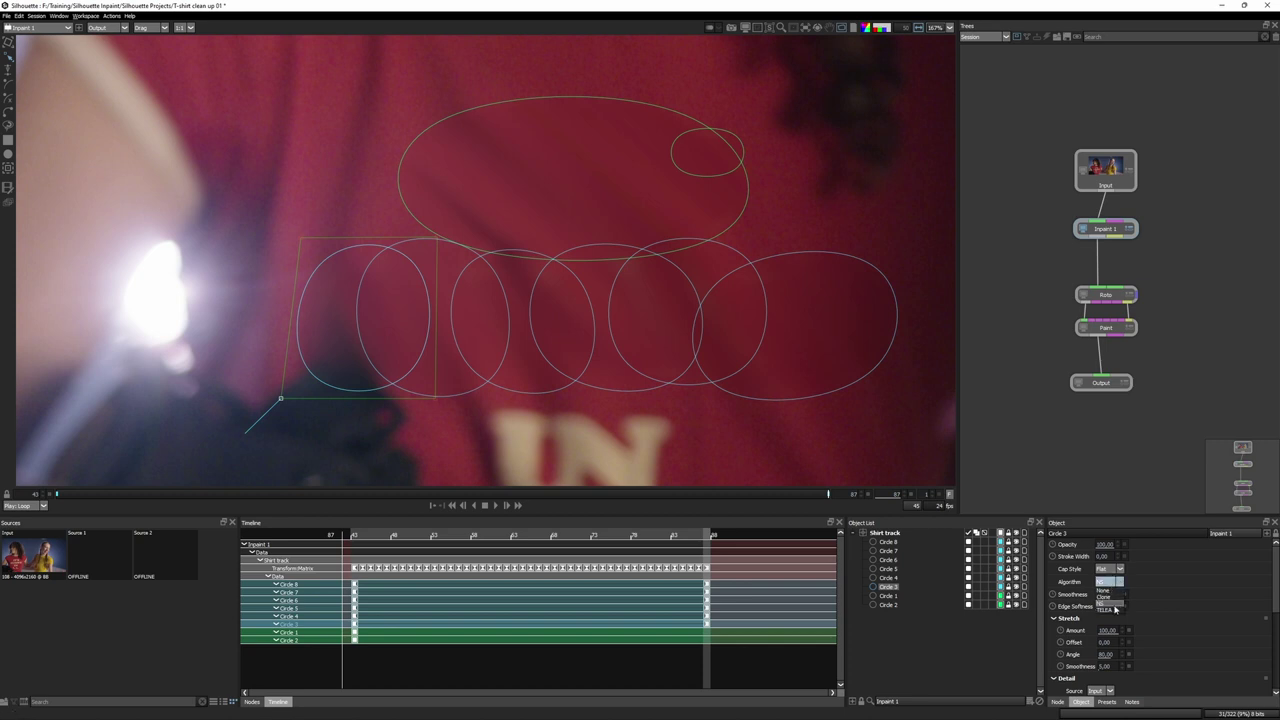
click(1113, 610)
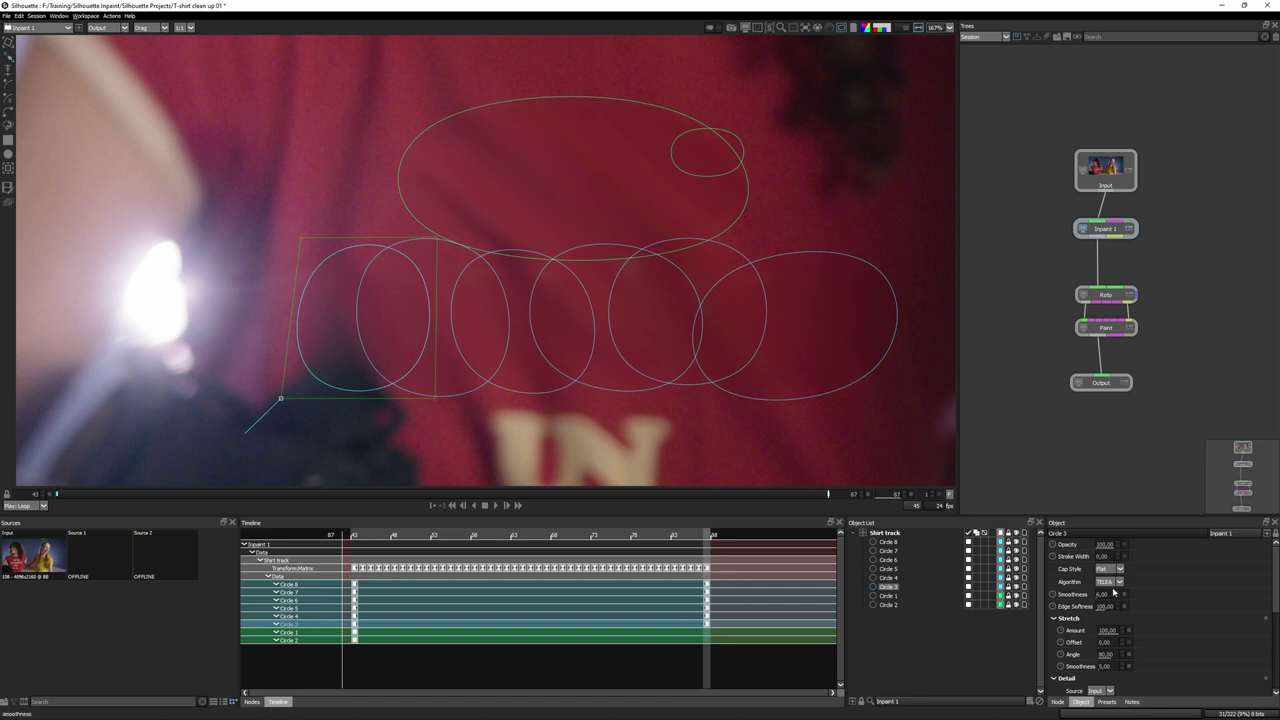
click(1108, 582)
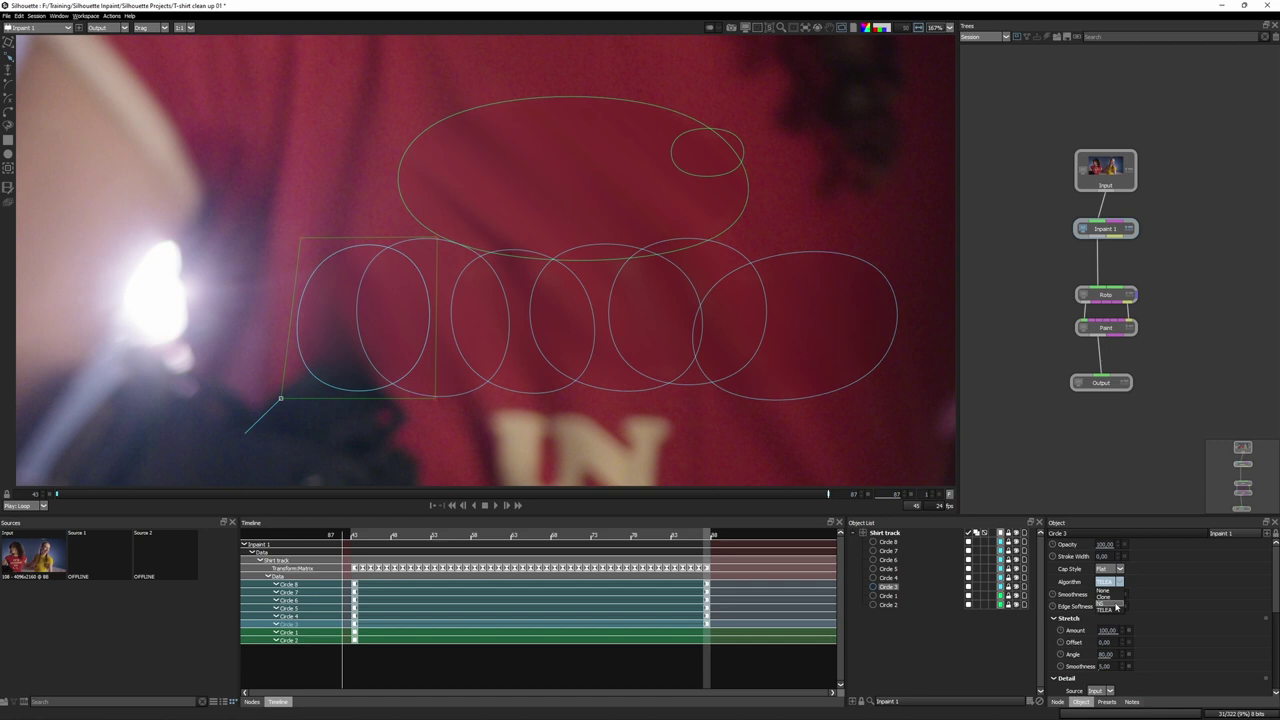
click(1112, 597)
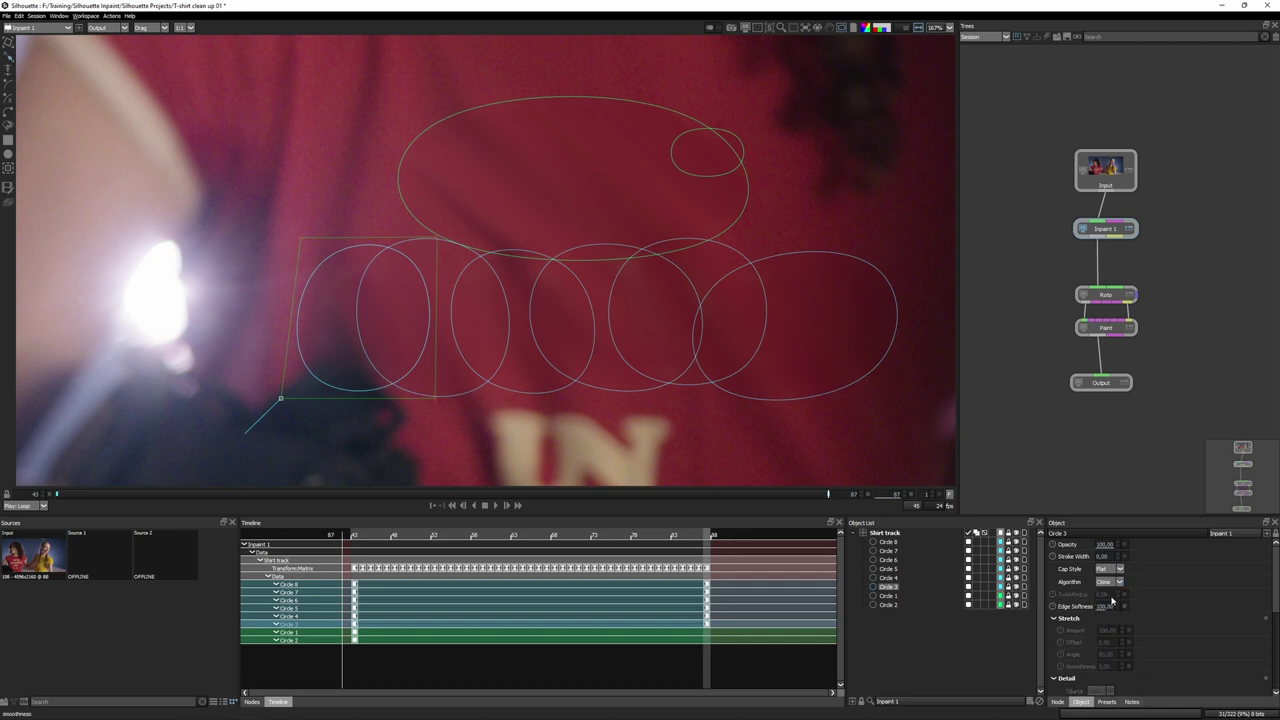
- Offset Circle 3's clone source upward onto clean shirt fabric, with a vertical offset of about -55.6
scroll(1140, 580, down, 5)
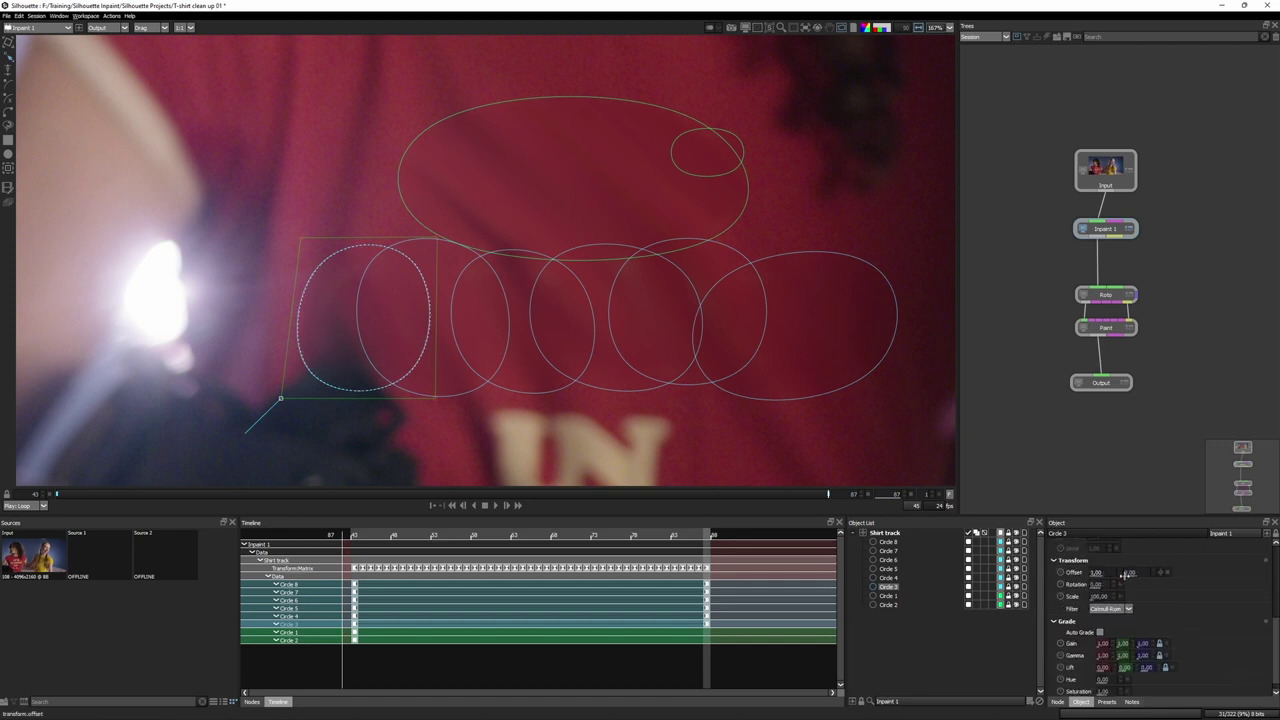
mouse_move(1098, 573)
mouse_down()
mouse_move(1077, 572)
mouse_move(1091, 572)
mouse_up()
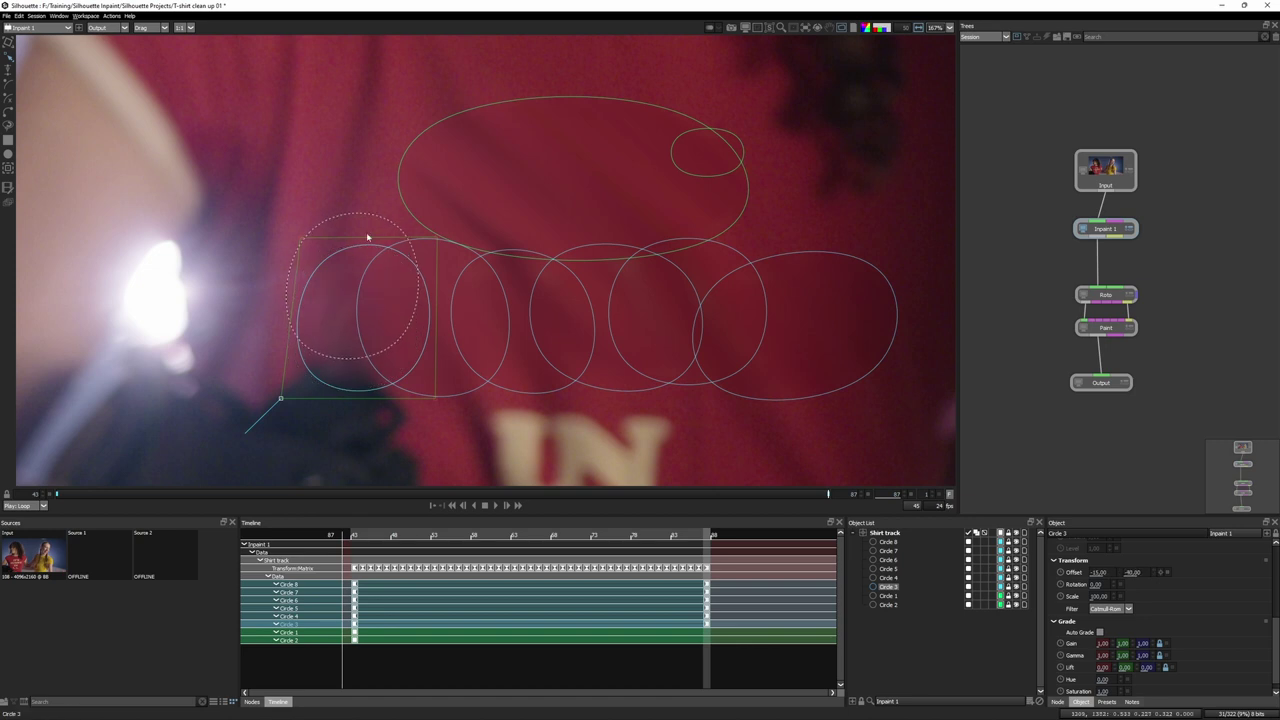
mouse_move(365, 208)
mouse_down()
mouse_move(369, 197)
mouse_move(354, 203)
mouse_move(374, 209)
mouse_up()
drag(342, 264, 344, 260)
- Scrub through the shot, including frames 62 and 69, to examine the remaining IN and L.A. lettering on the shirt
drag(823, 496, 127, 497)
drag(314, 369, 940, 358)
drag(100, 497, 390, 494)
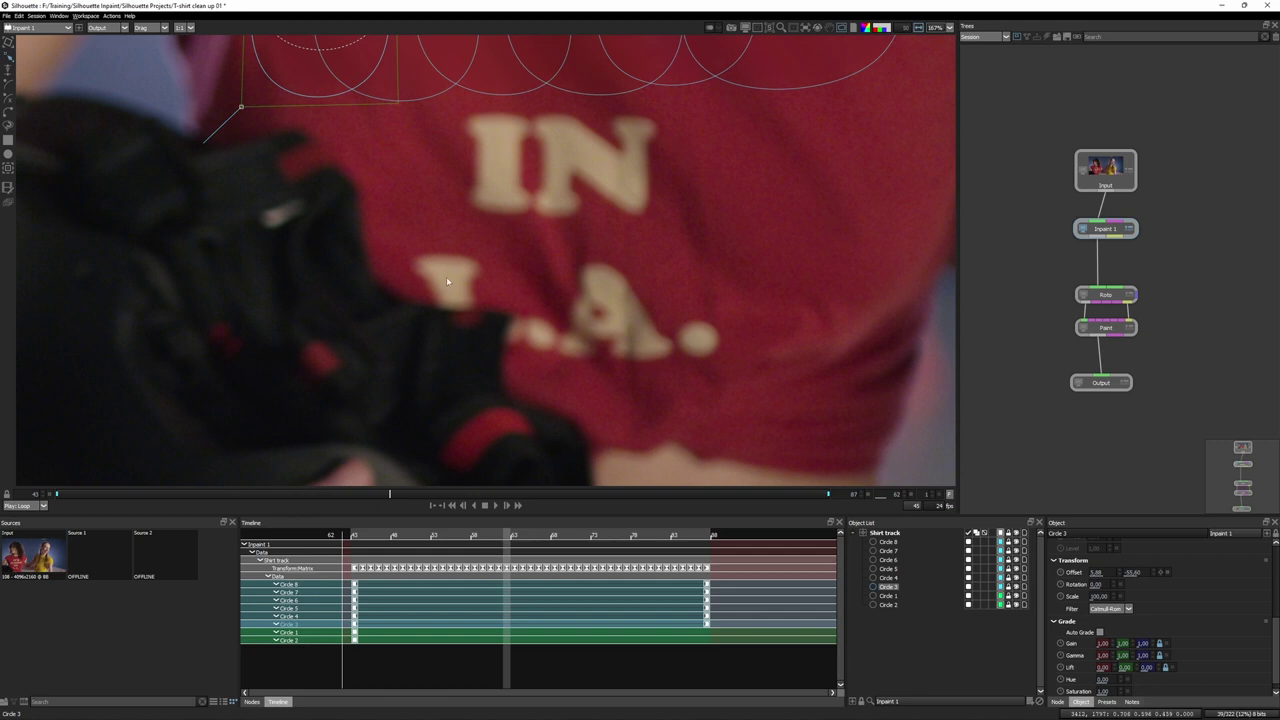
drag(409, 495, 513, 494)
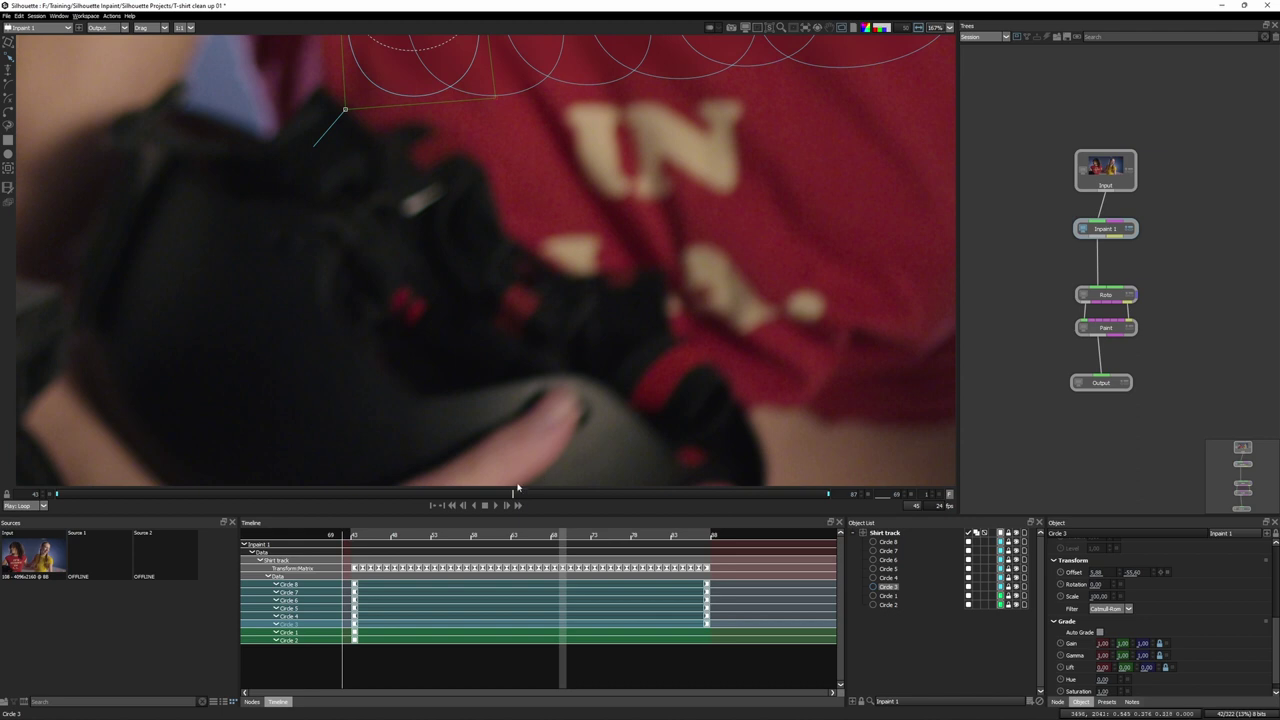
- Scrub back to frame 43, fit the shot, and inspect the cleaned shirt area at frame 87 up close
drag(517, 490, 296, 491)
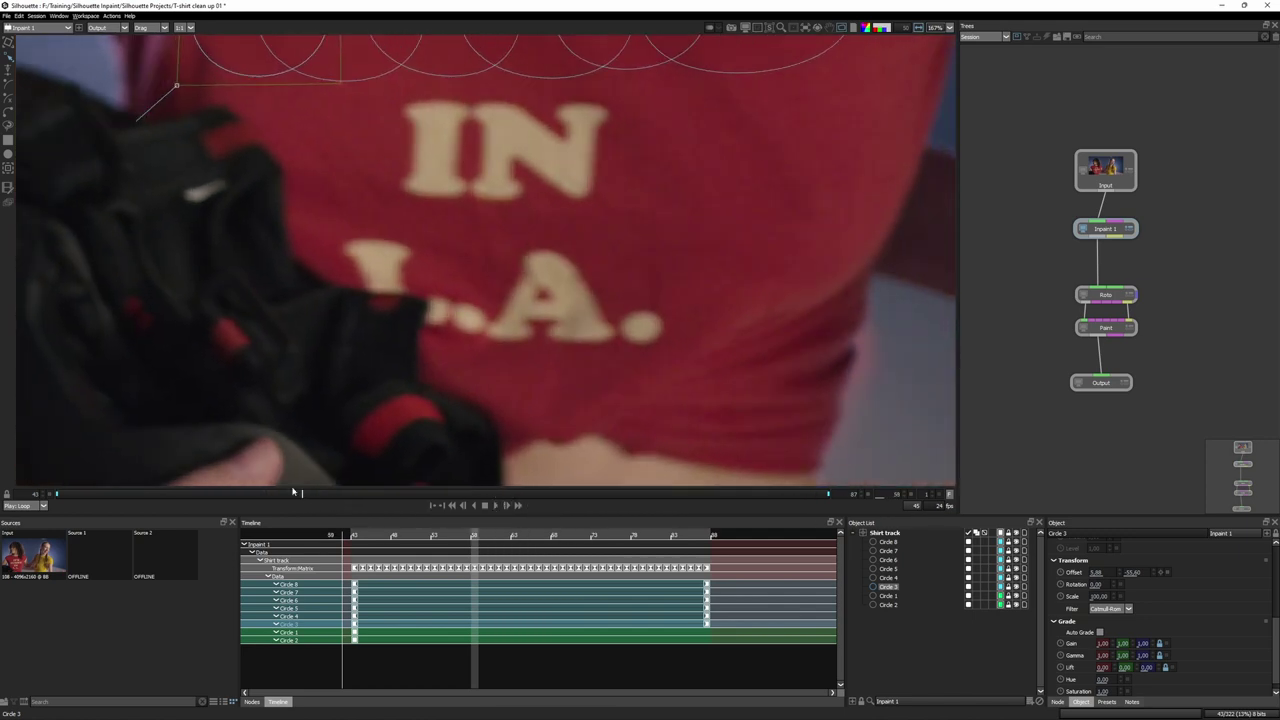
key(f)
drag(111, 494, 52, 494)
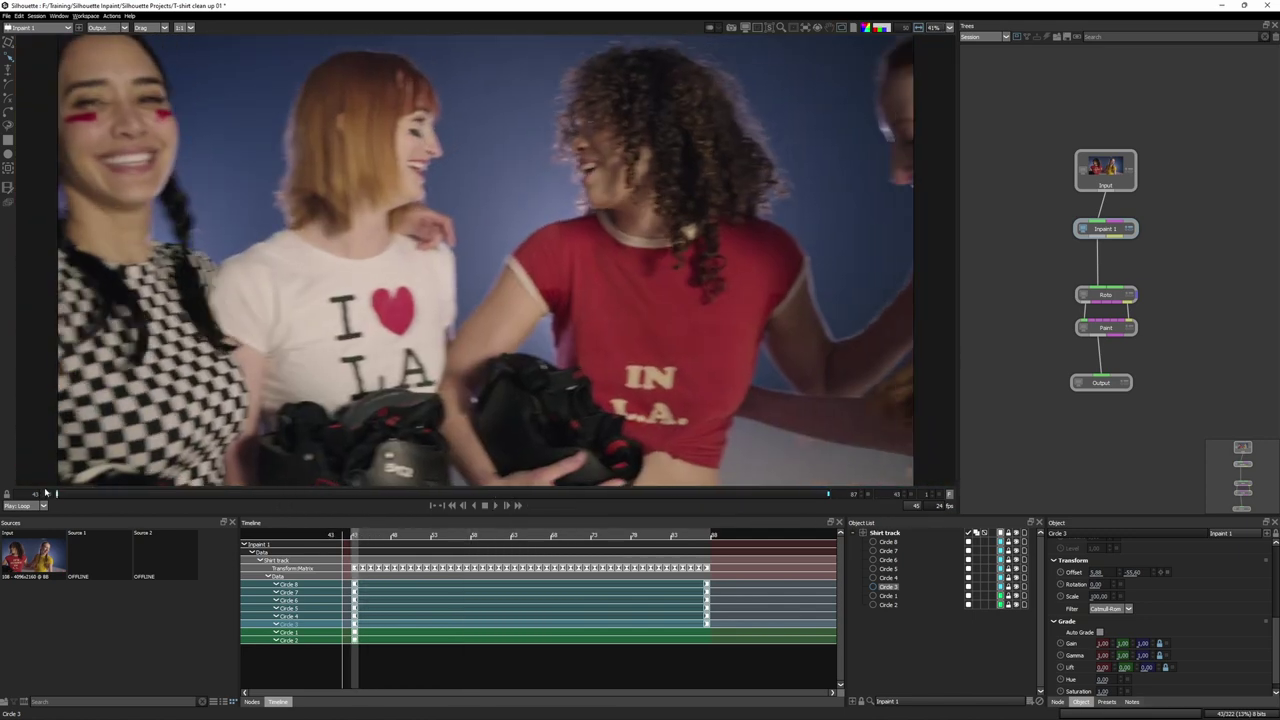
click(828, 494)
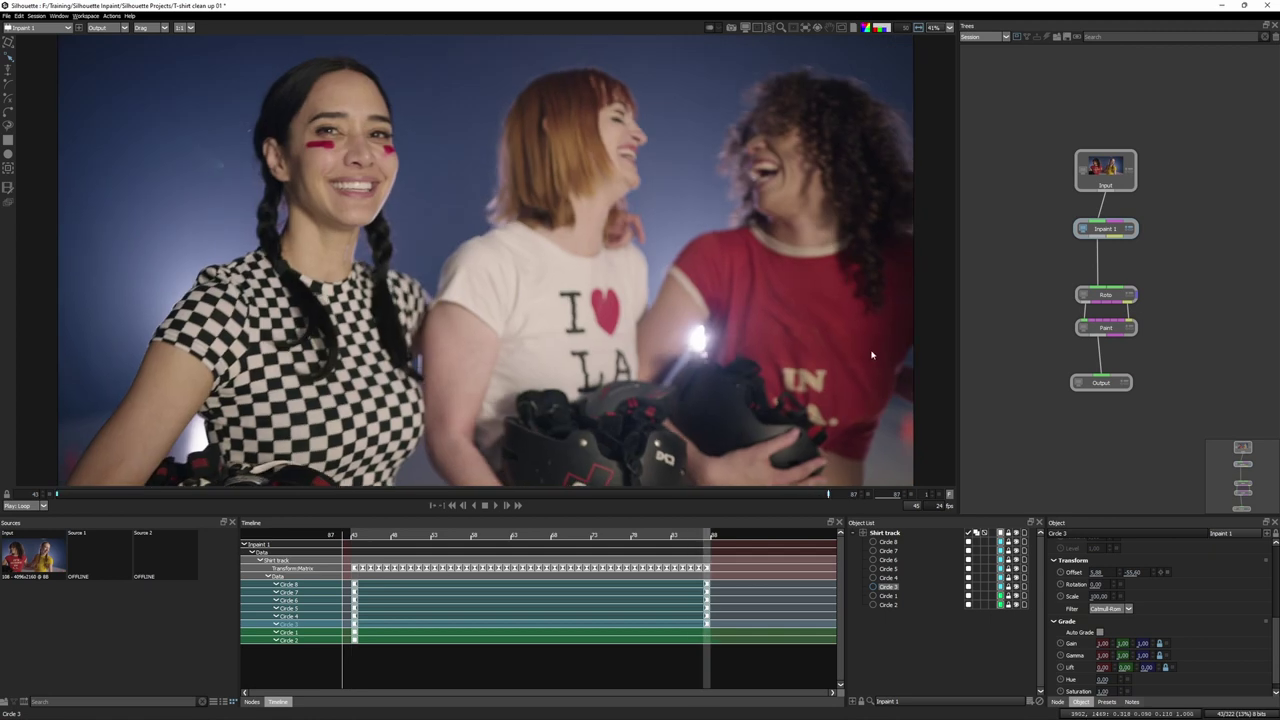
drag(871, 353, 589, 350)
scroll(594, 353, up, 4)
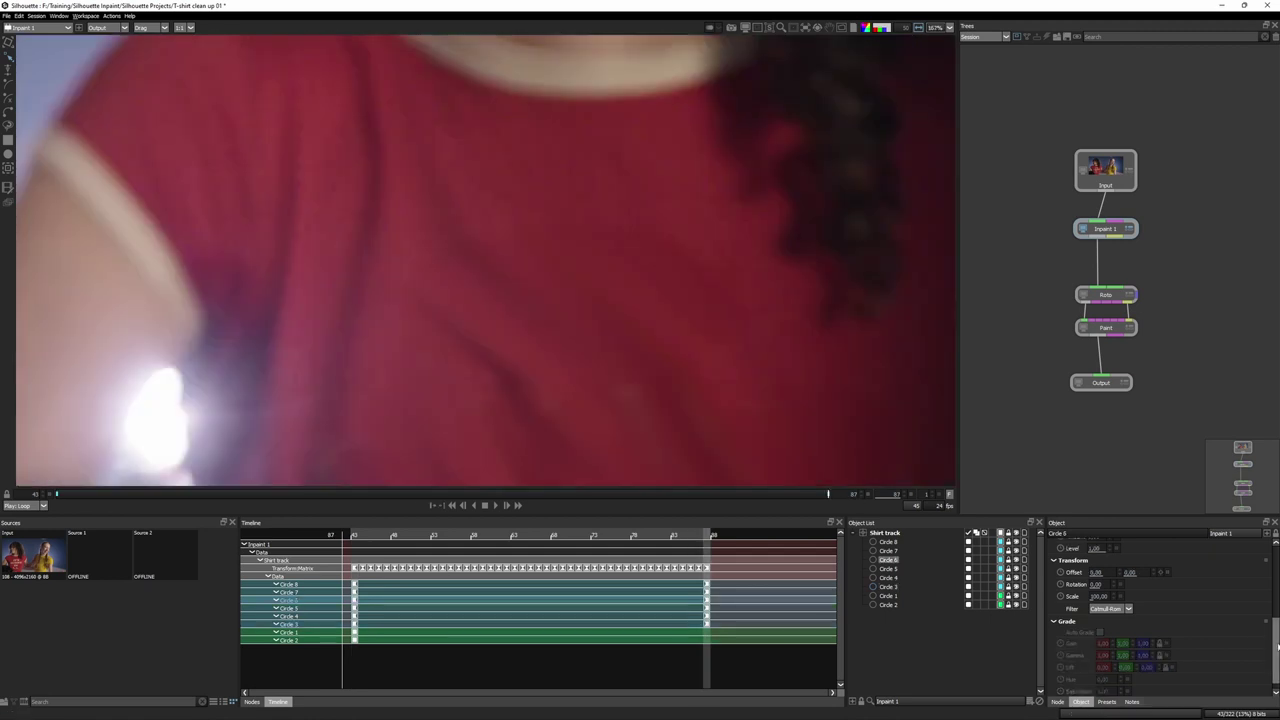
scroll(1105, 605, up, 5)
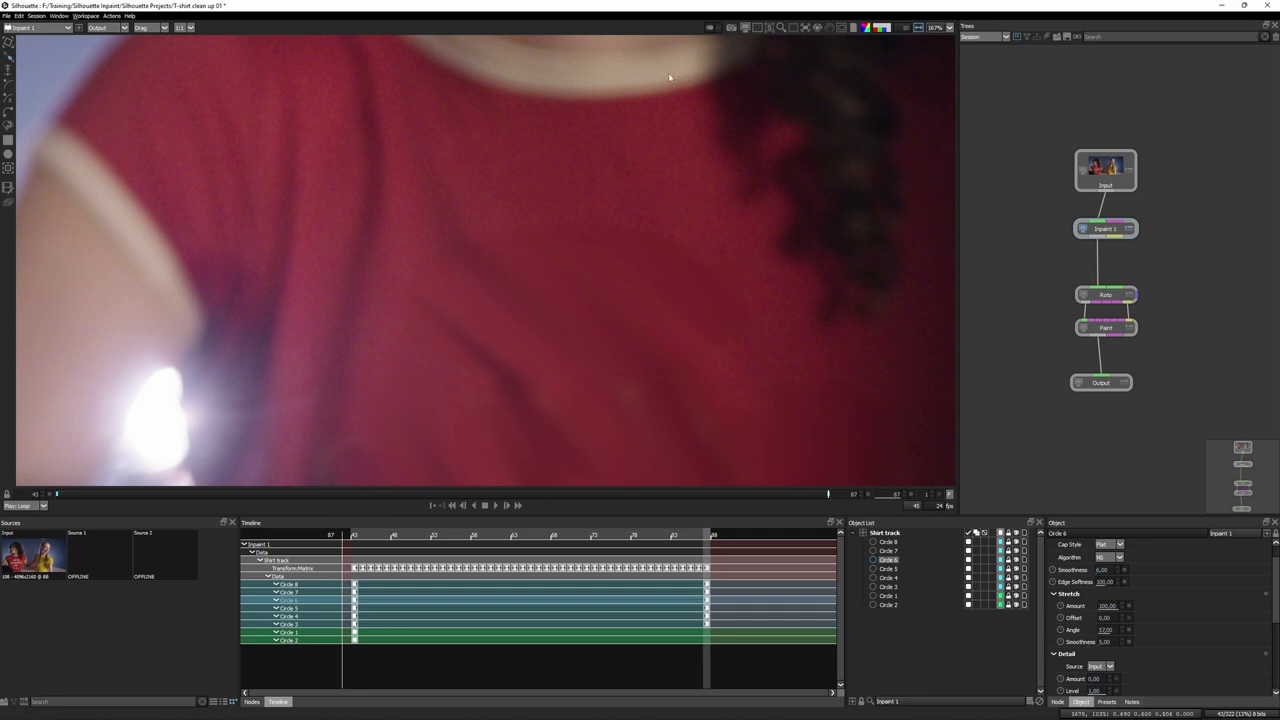
- Stabilize the view on the Shirt track layer and compare all the inpaint shapes at frames 43 and 87
click(807, 29)
mouse_move(828, 62)
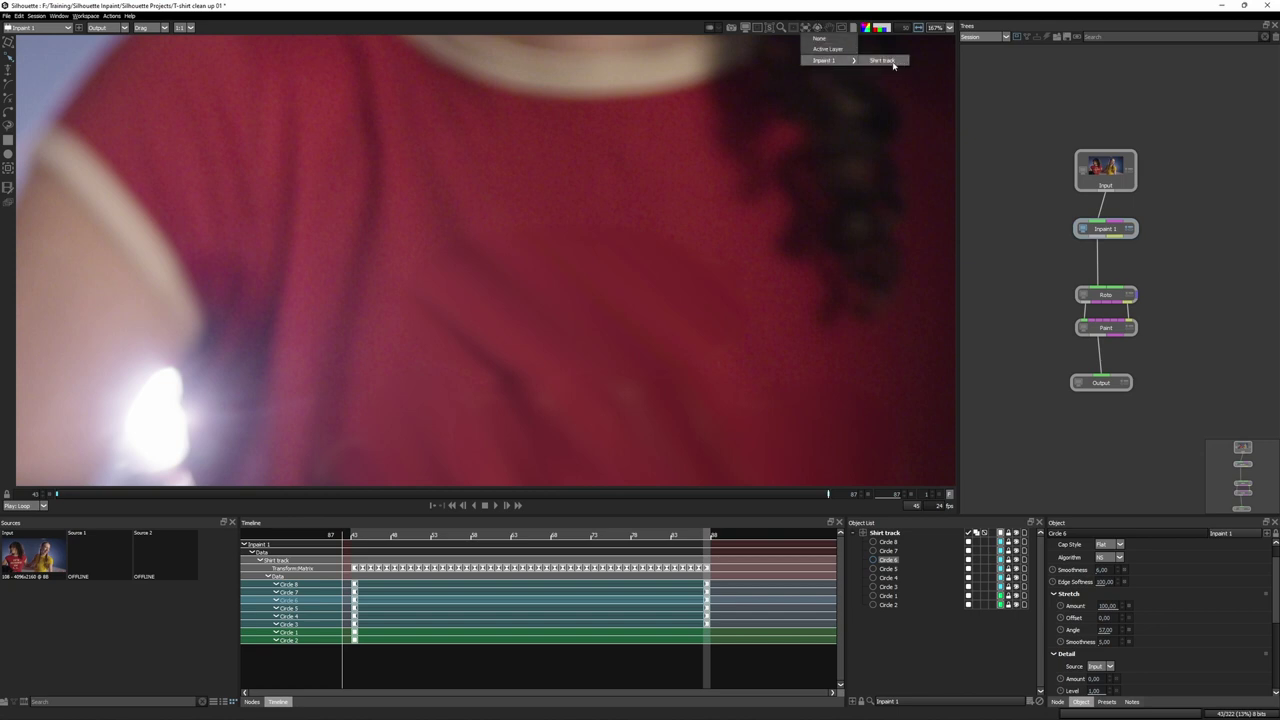
click(888, 62)
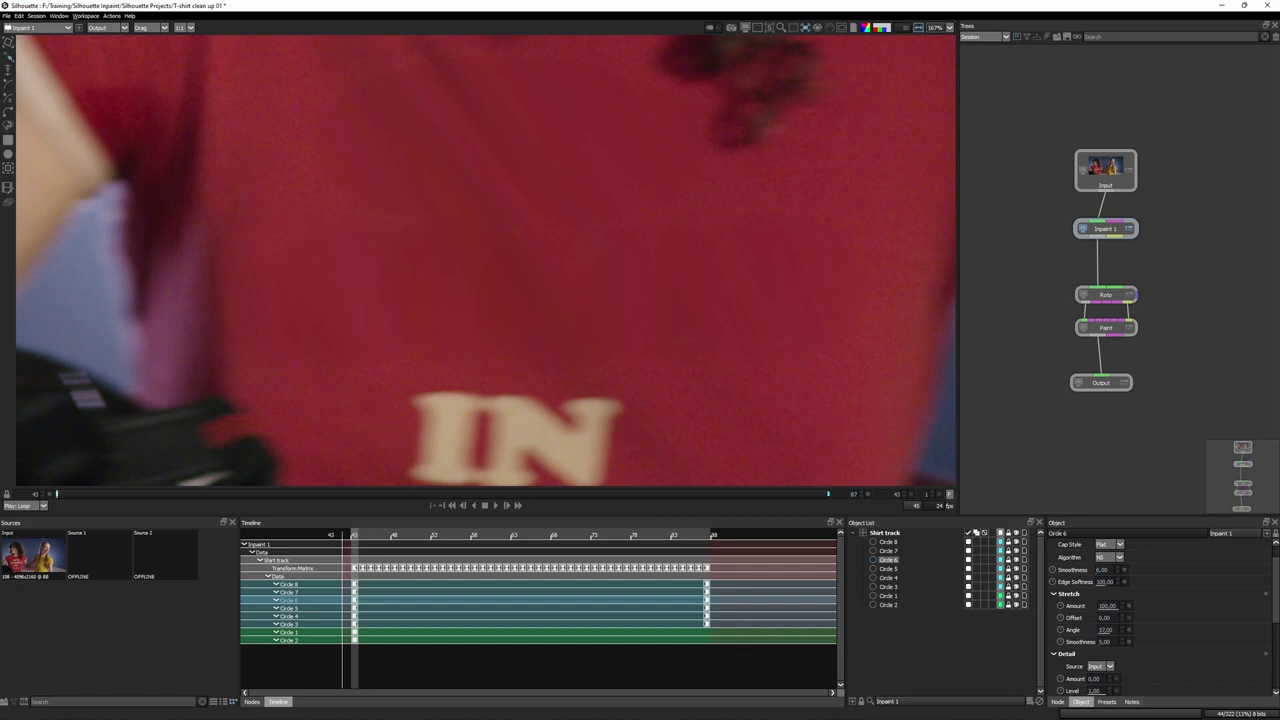
key(ctrl+a)
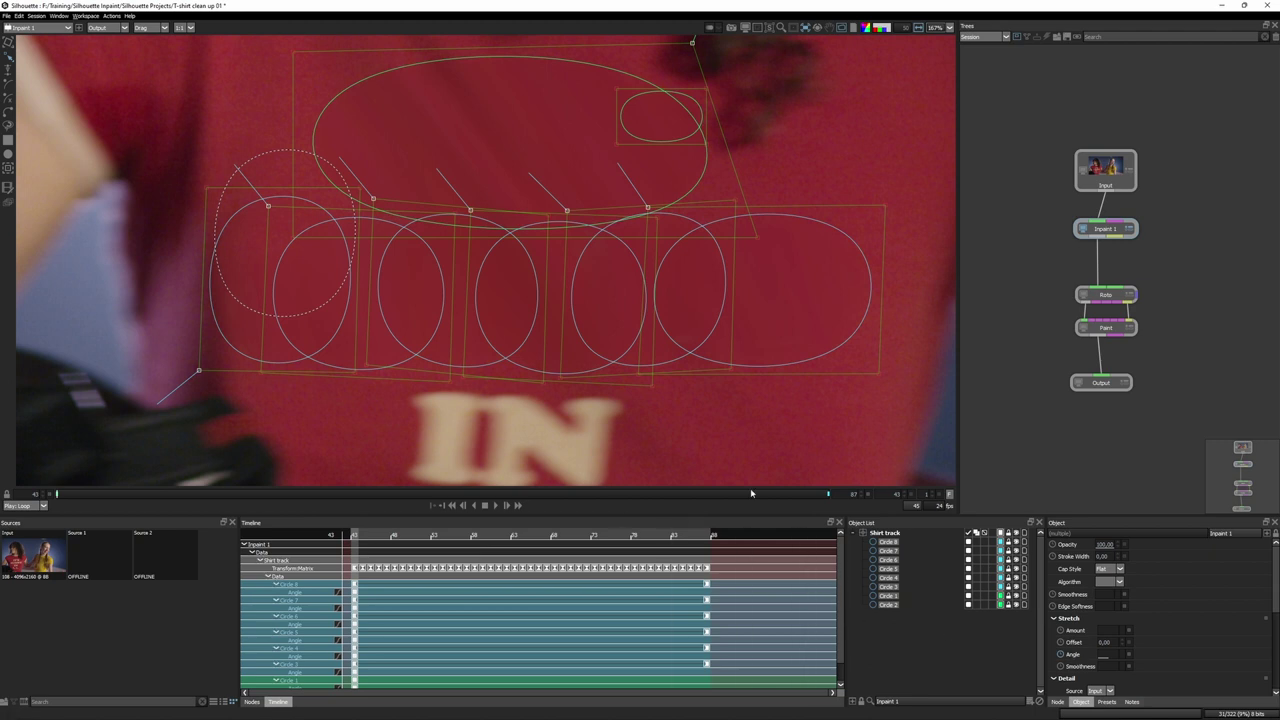
click(827, 496)
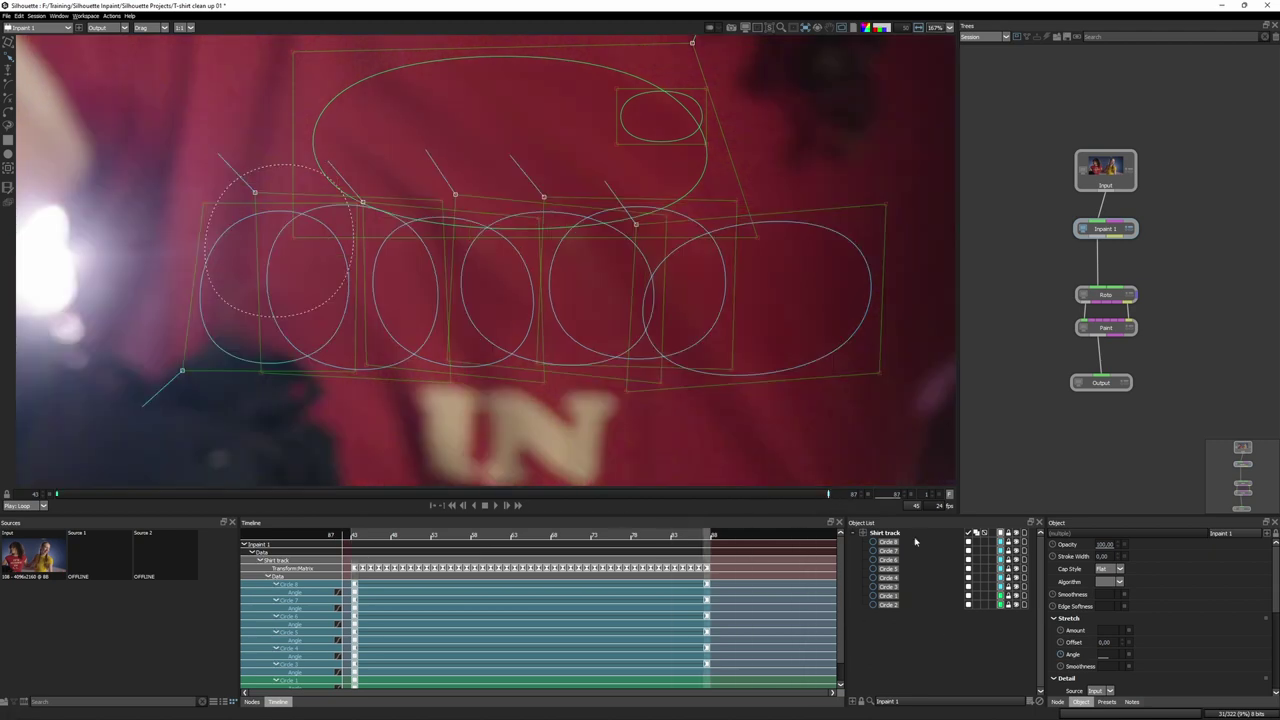
click(917, 437)
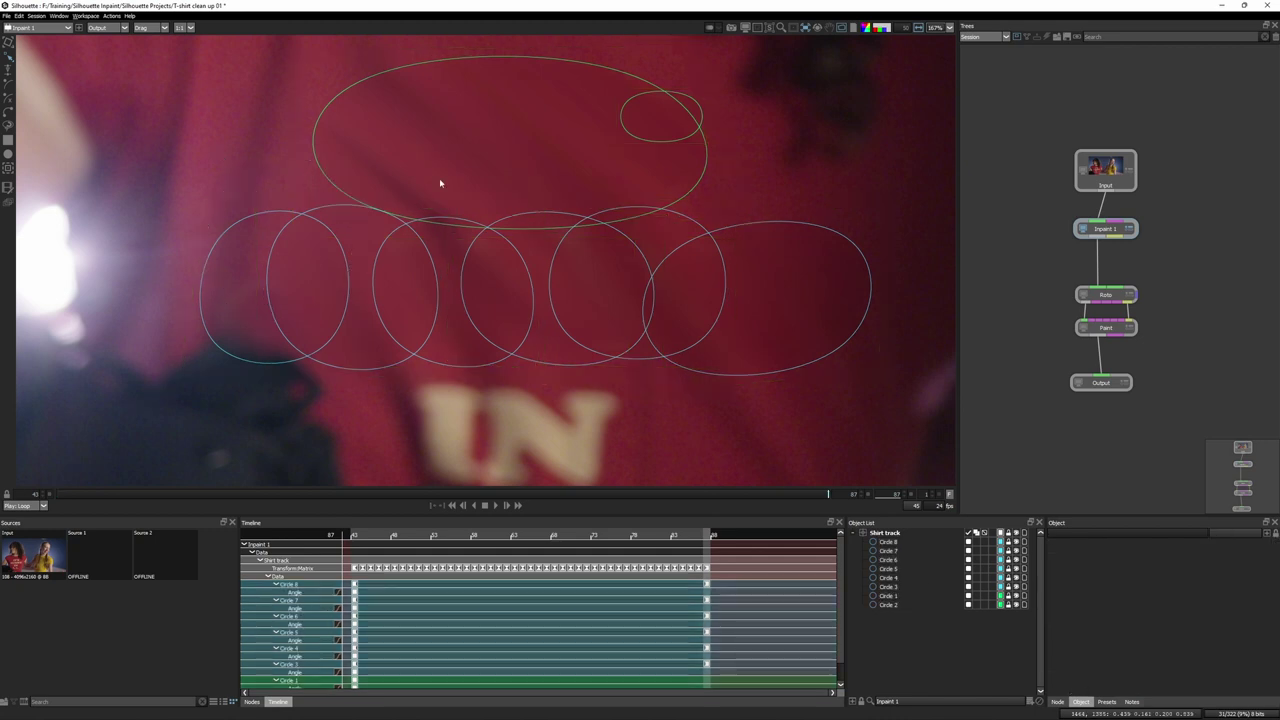
- At frame 87, set Circle 1's stretch angle to 83 and retune the stretch angles of Circles 4 and 5 to the fabric folds
click(318, 145)
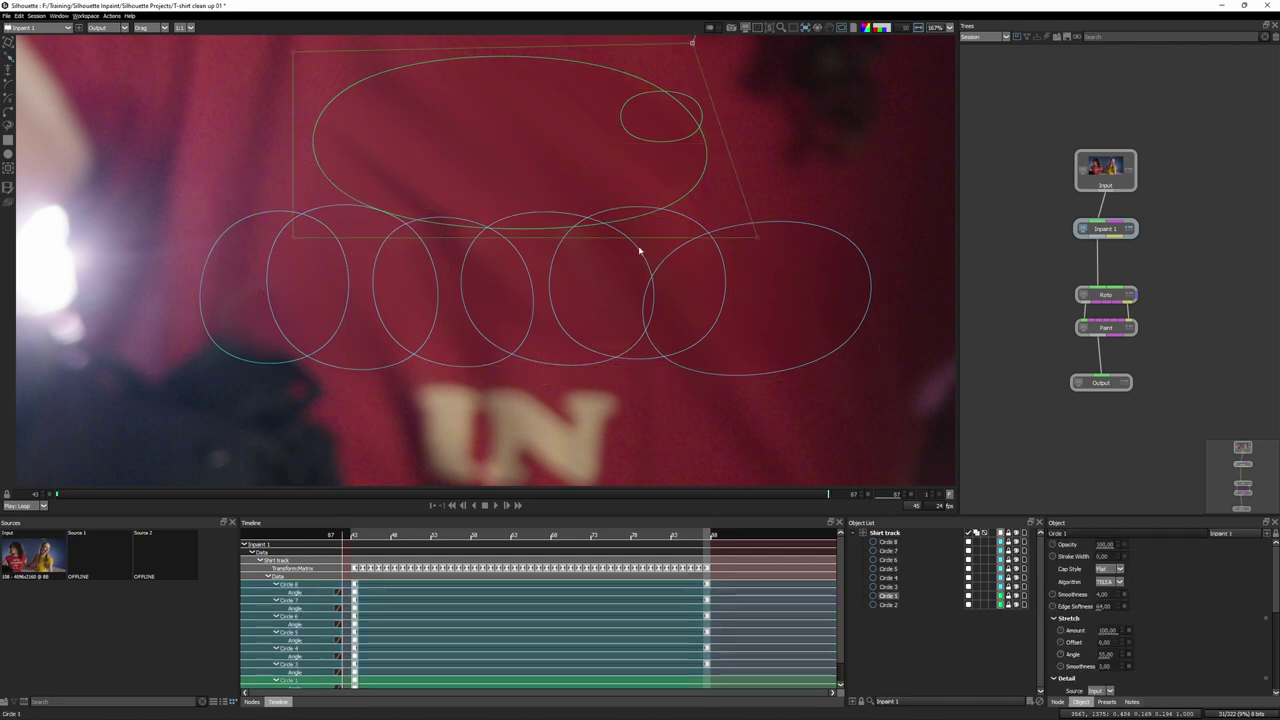
drag(1106, 655, 1125, 657)
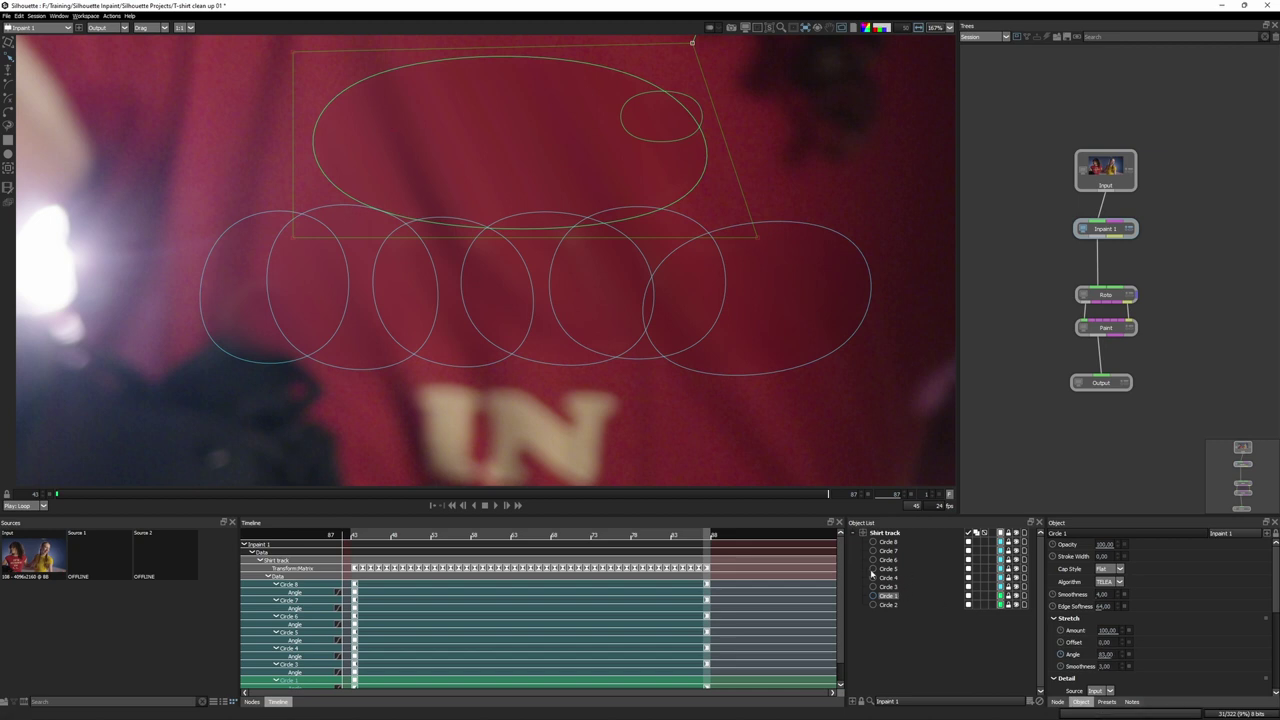
click(897, 587)
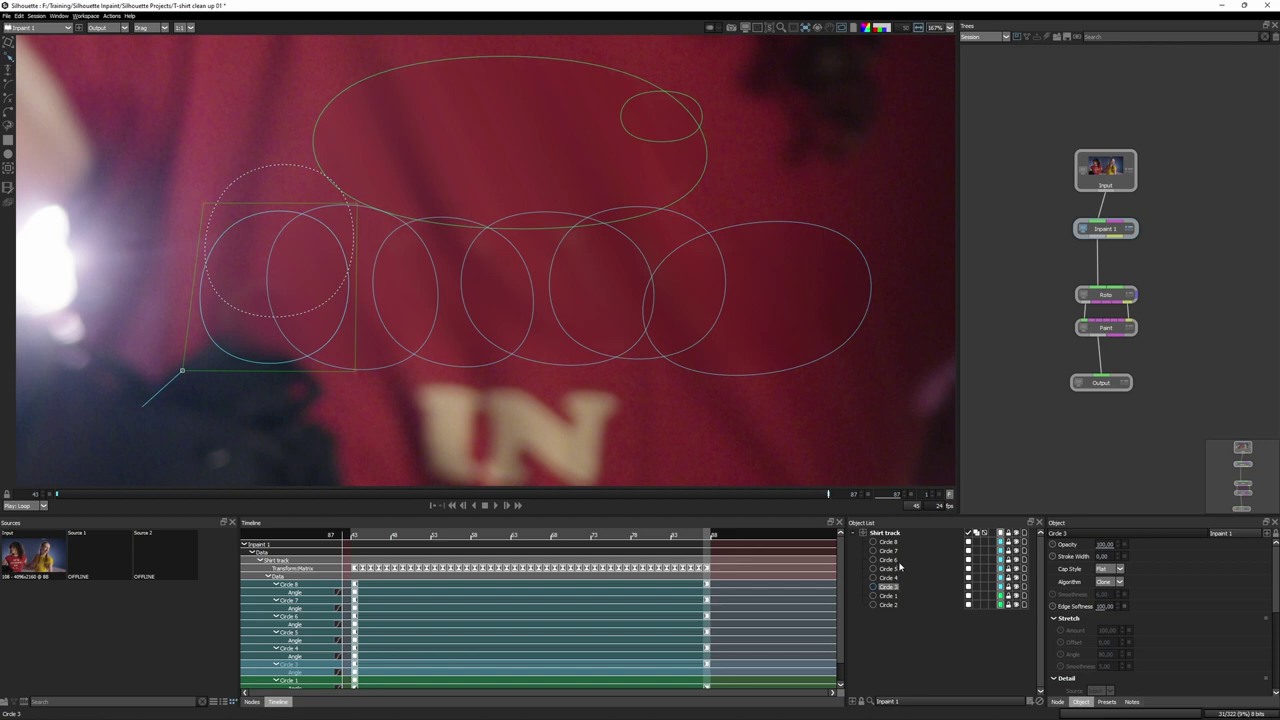
click(891, 578)
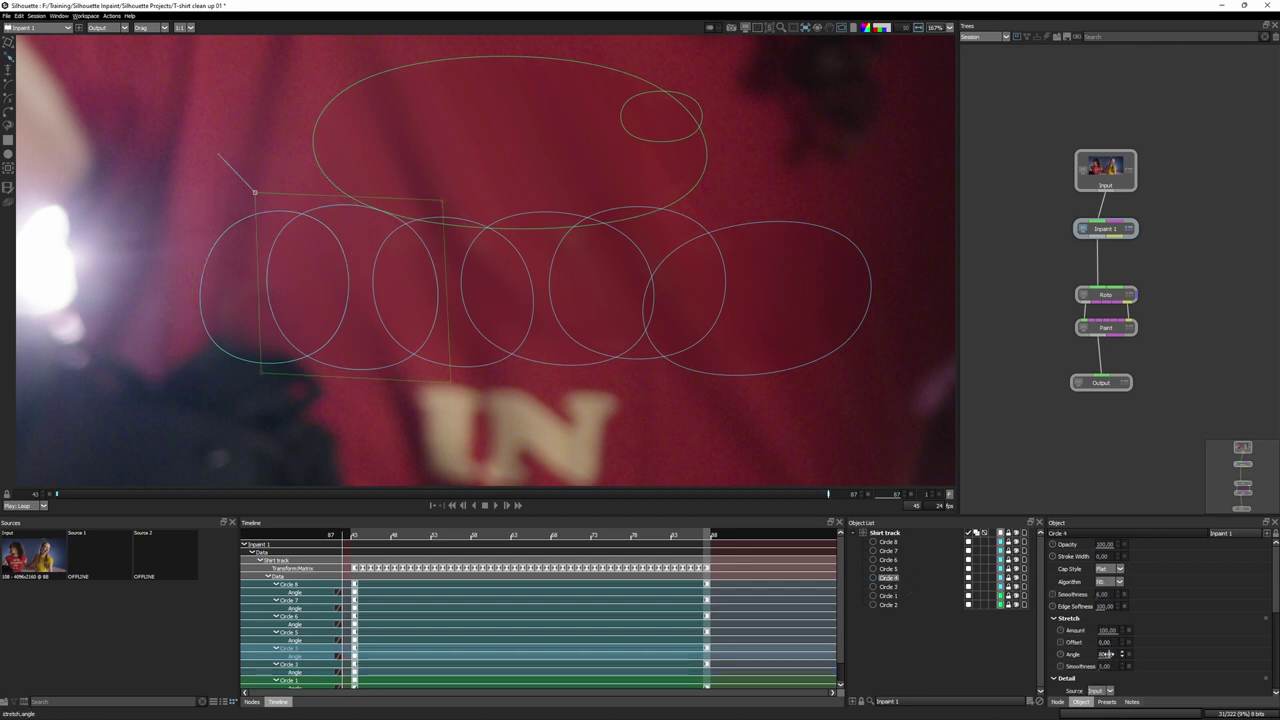
drag(1112, 654, 1114, 654)
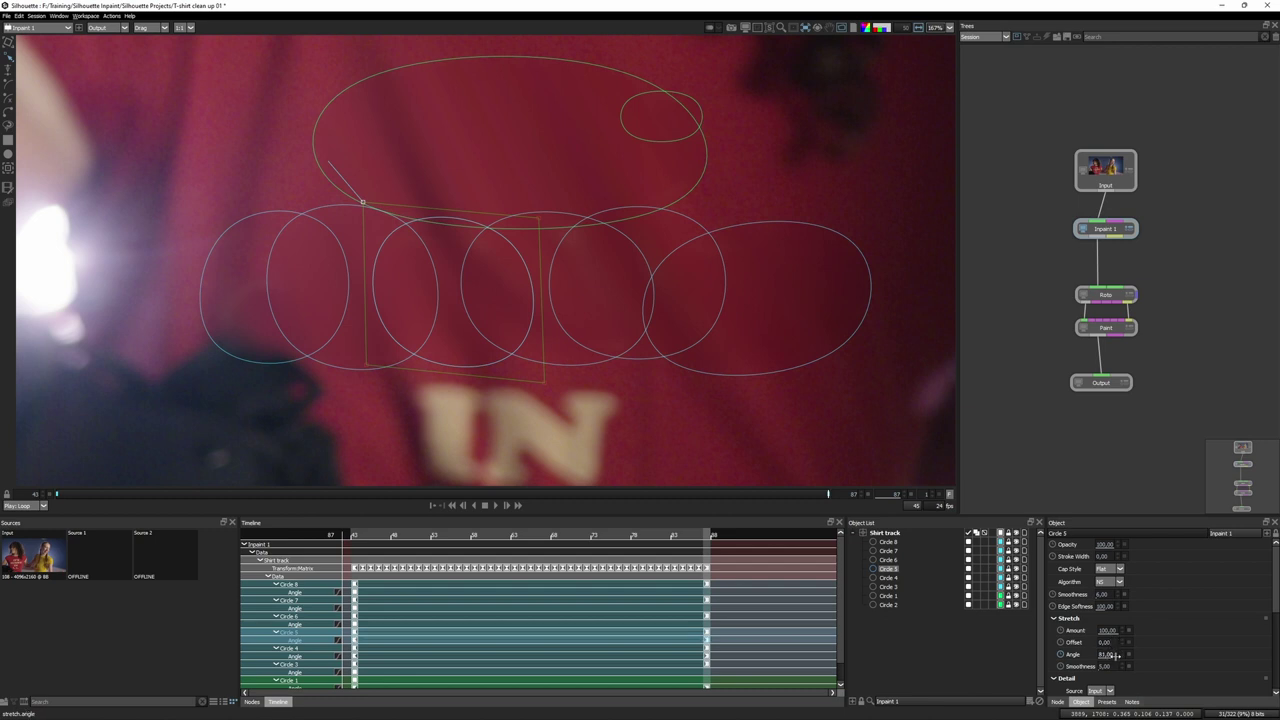
- Retune the stretch angles of Circles 6 and 7 at frame 87, set Circle 8's to 79, and hide the shape overlay
key(Up)
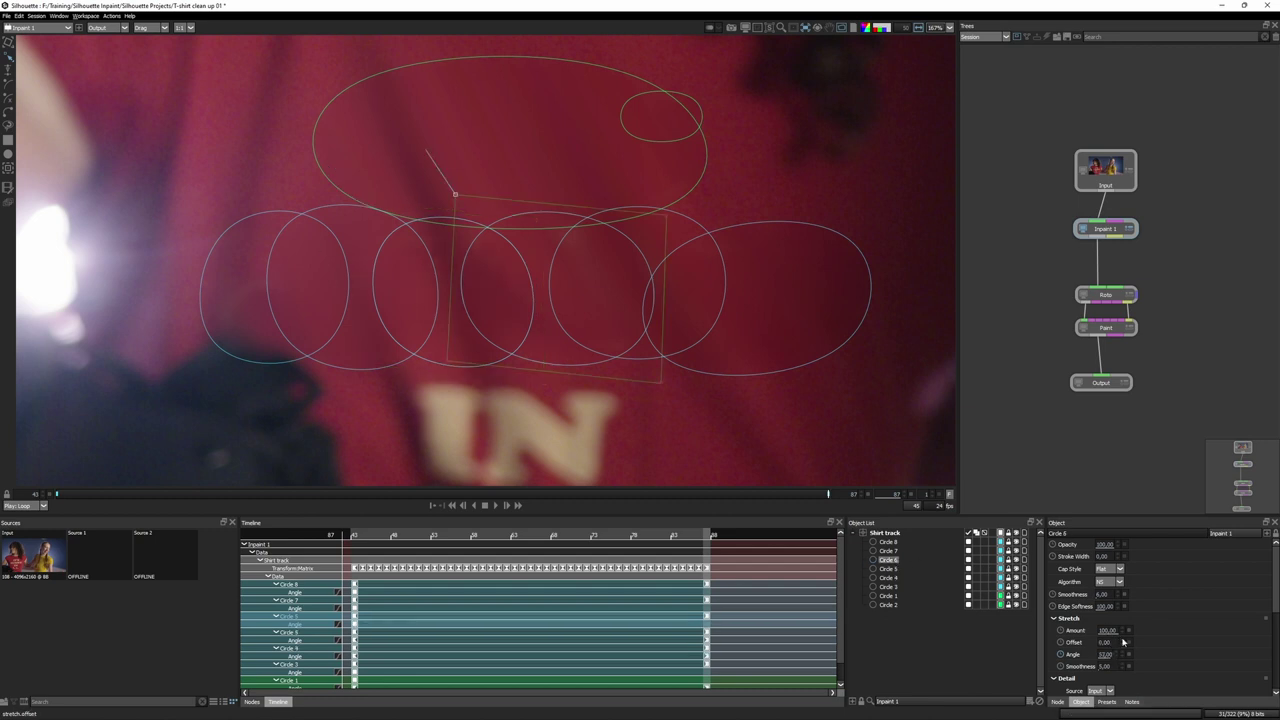
drag(1122, 655, 1121, 654)
key(Up)
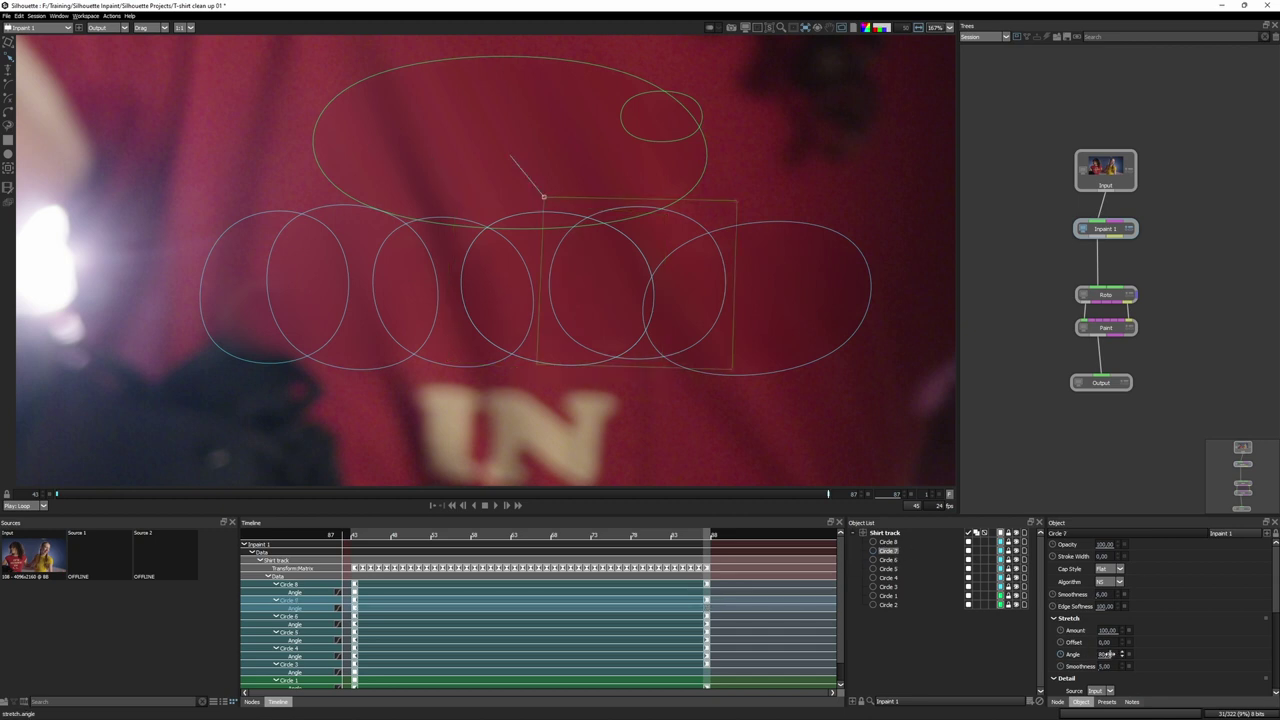
drag(1122, 654, 1101, 654)
key(Up)
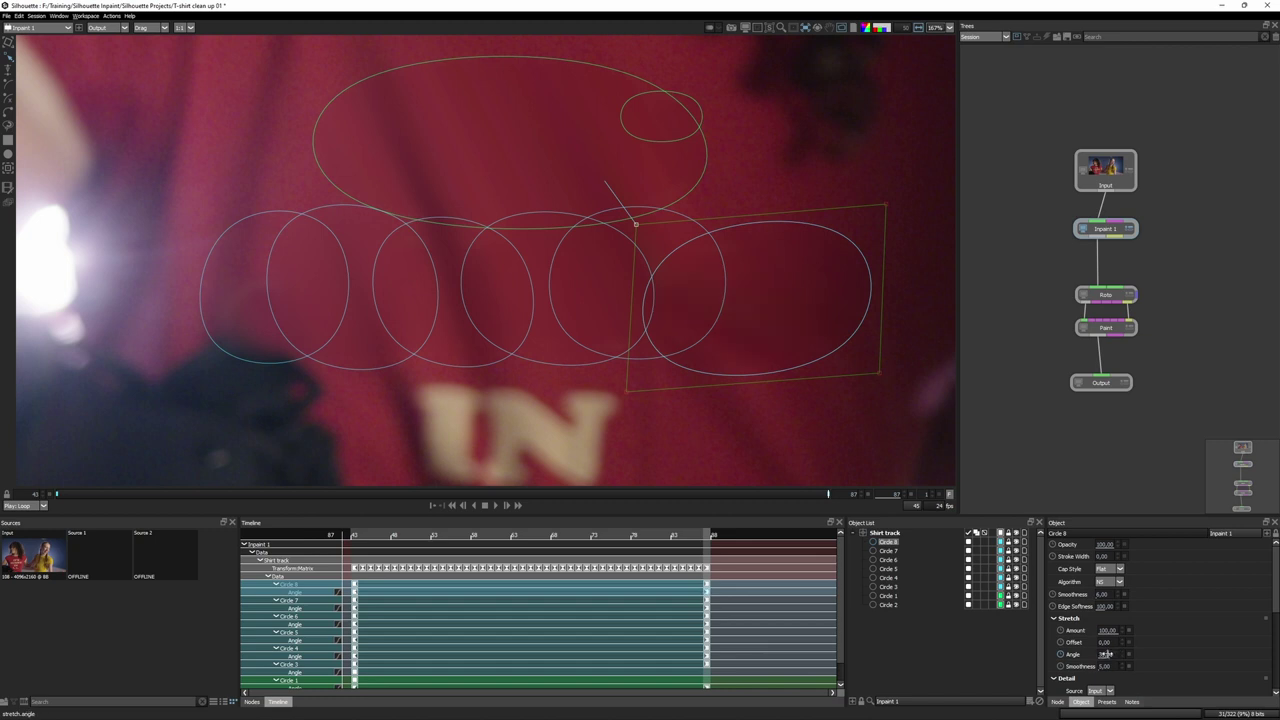
drag(1116, 654, 1121, 654)
key(o)
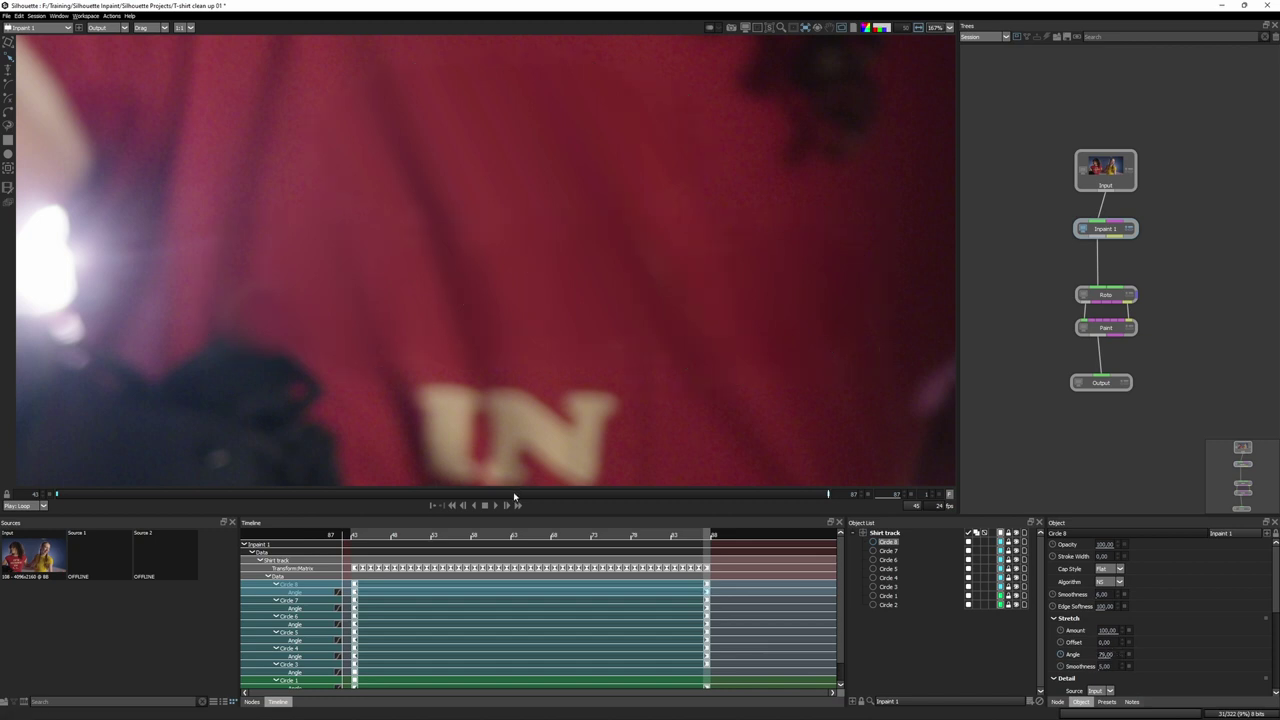
- Play back the stabilized shot, adjust Circle 1's stretch angle at frame 77, and check the result across the shot
scroll(551, 440, down, 5)
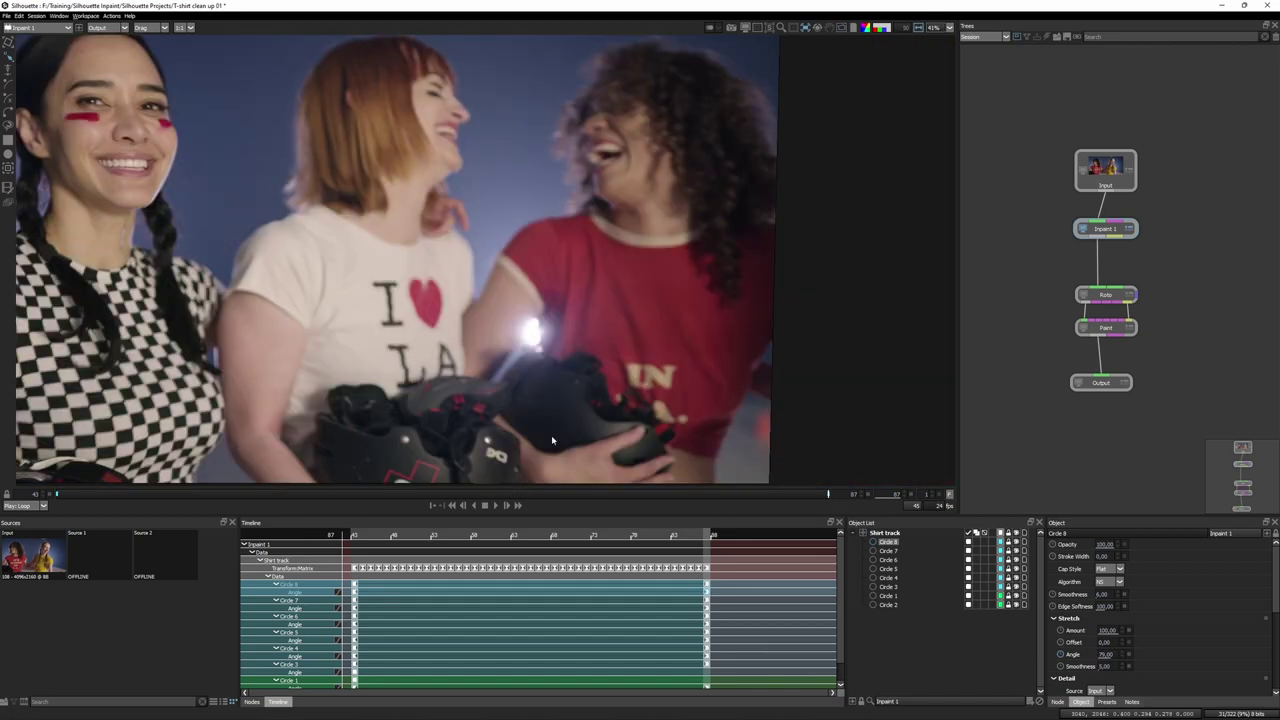
click(505, 510)
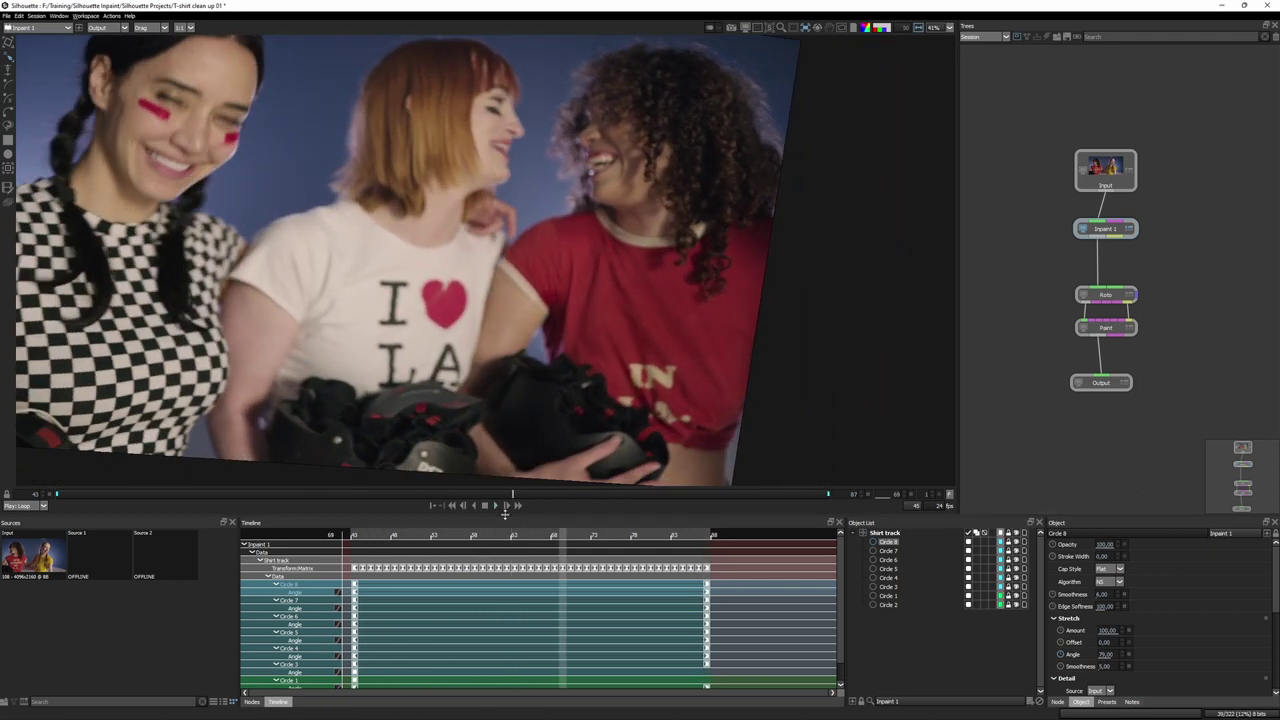
click(505, 510)
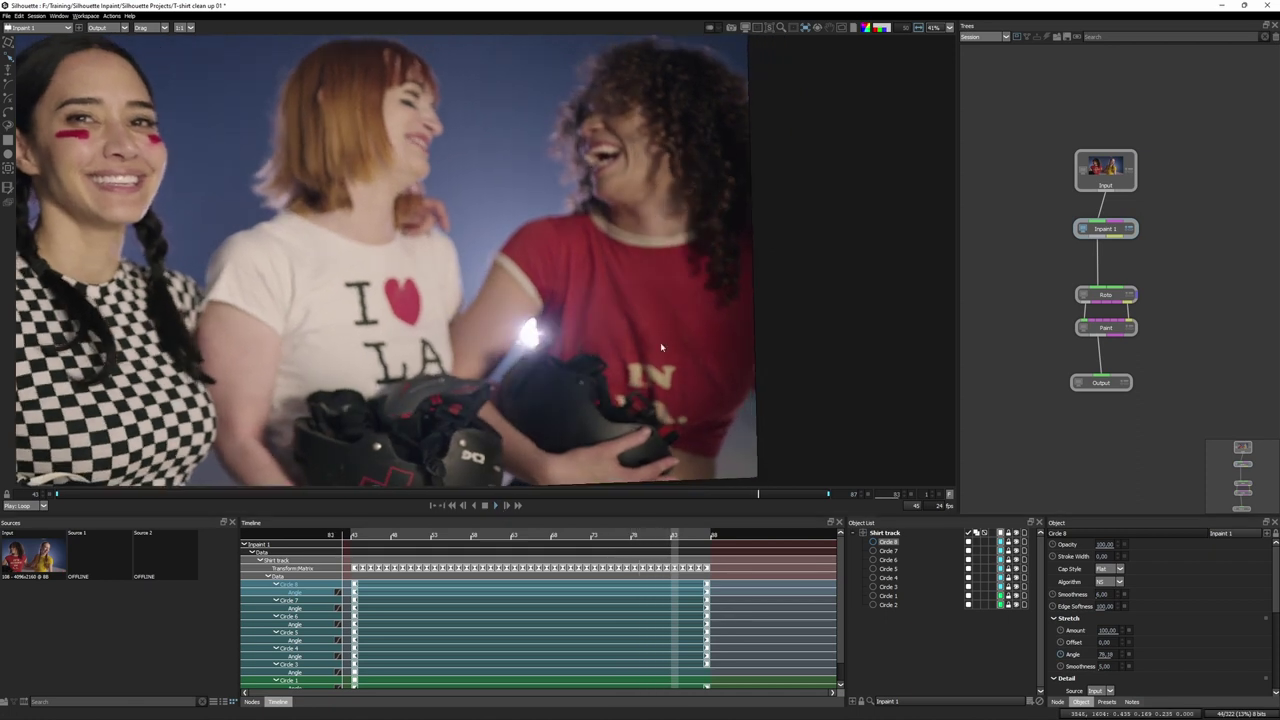
drag(760, 497, 648, 503)
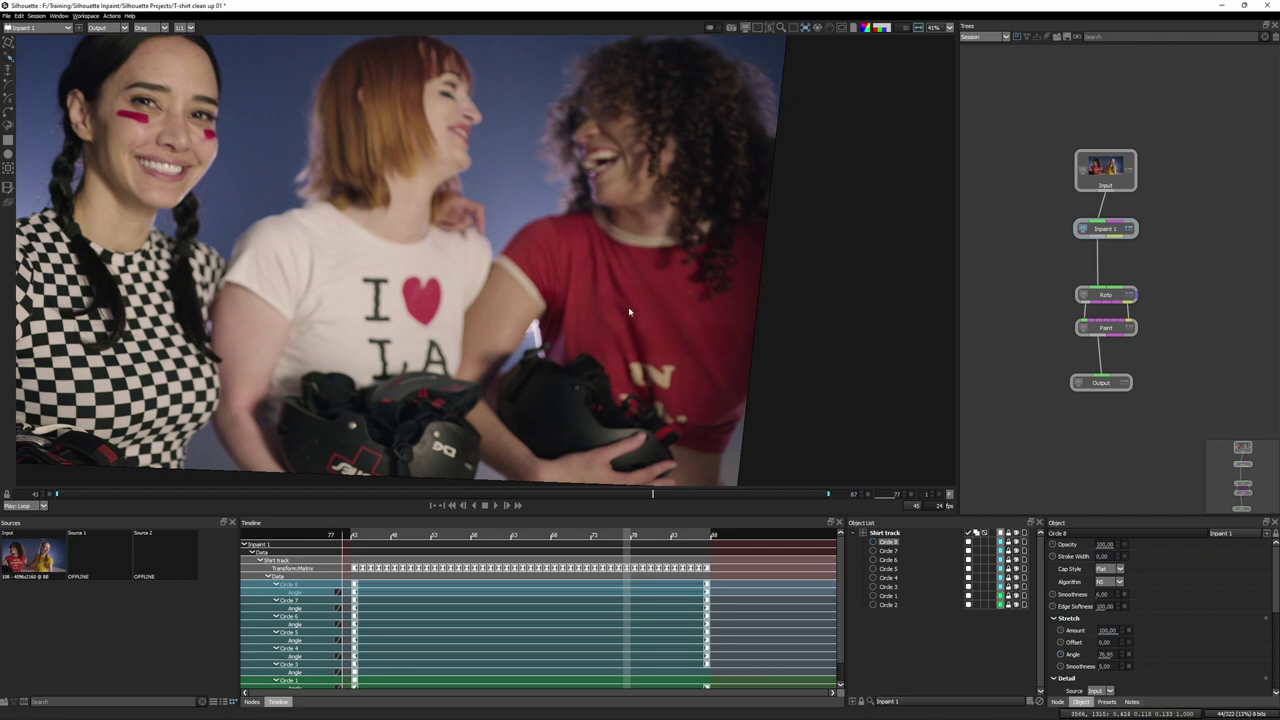
key(o)
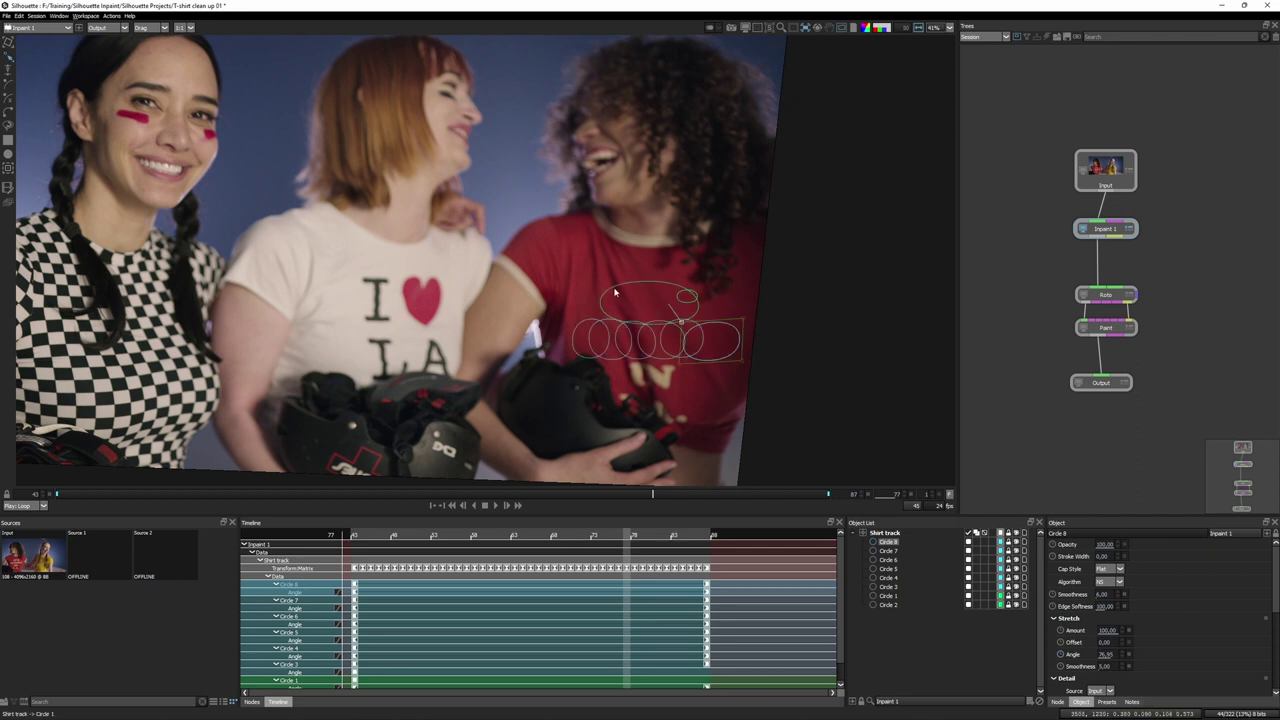
click(617, 291)
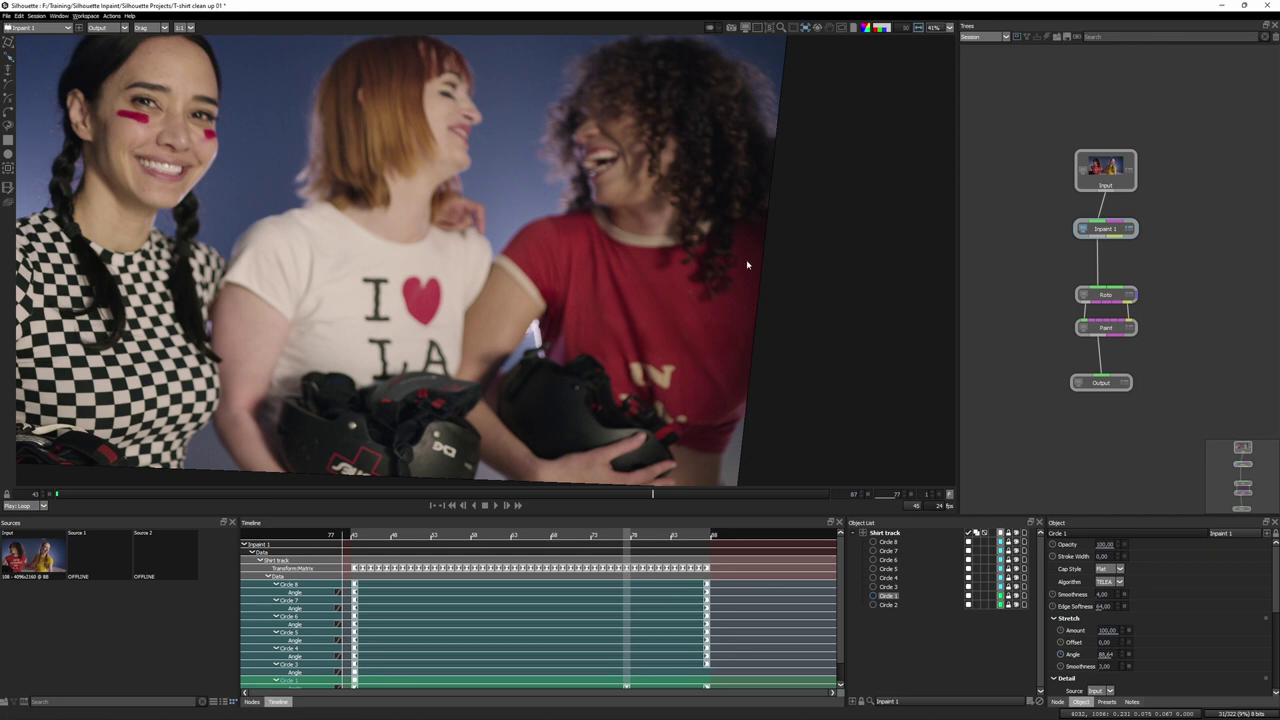
drag(642, 495, 800, 517)
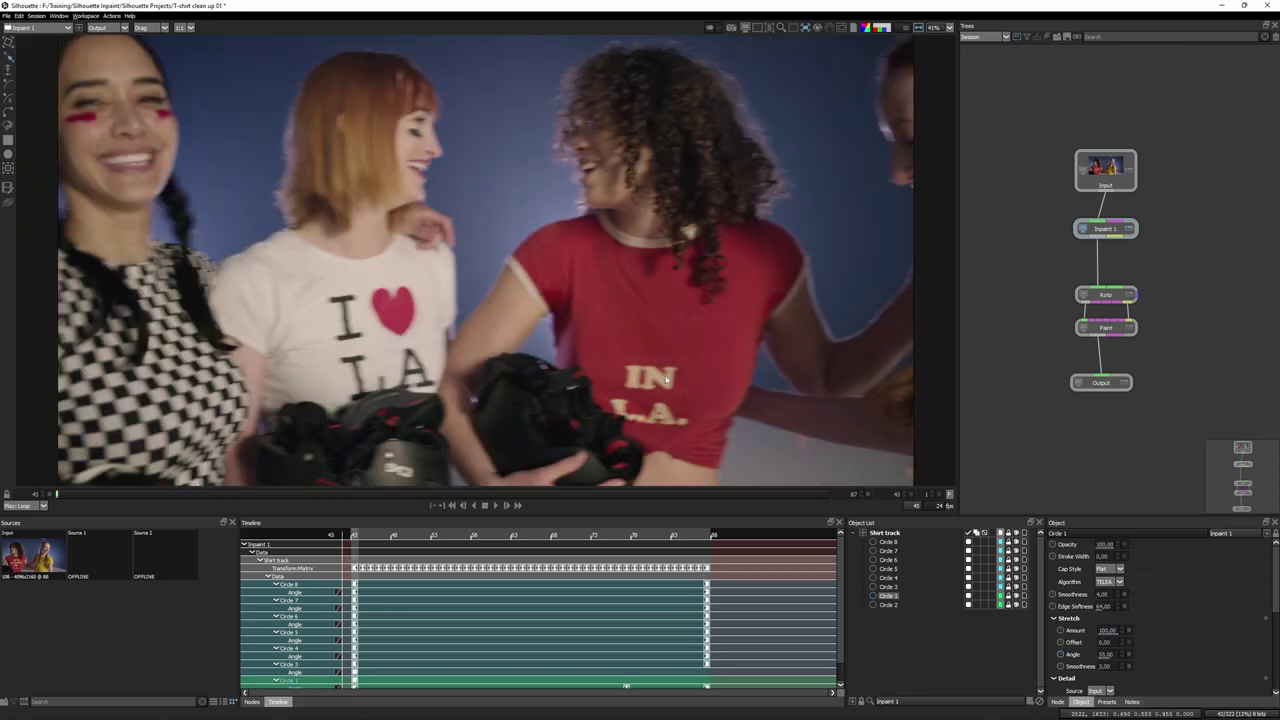
- Duplicate Circle 8 three times at frame 43, placing two copies over the IN lettering and one over the A of L.A
click(8, 154)
click(888, 542)
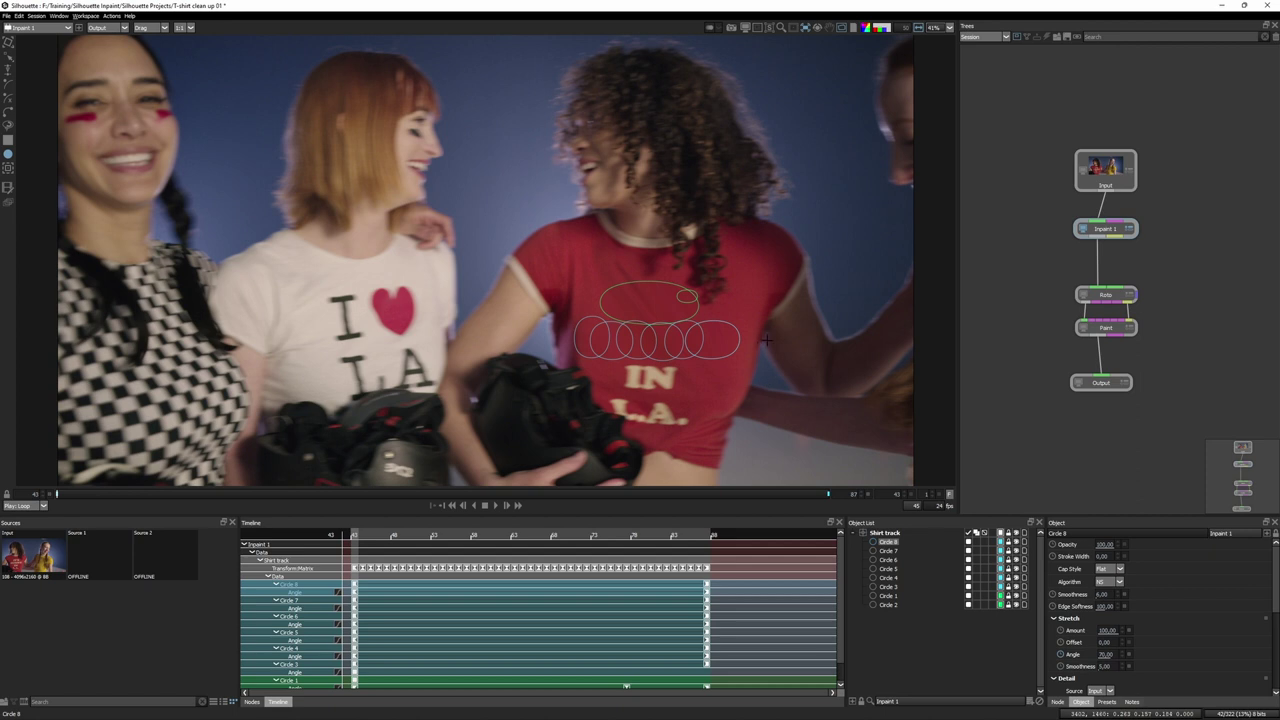
click(697, 340)
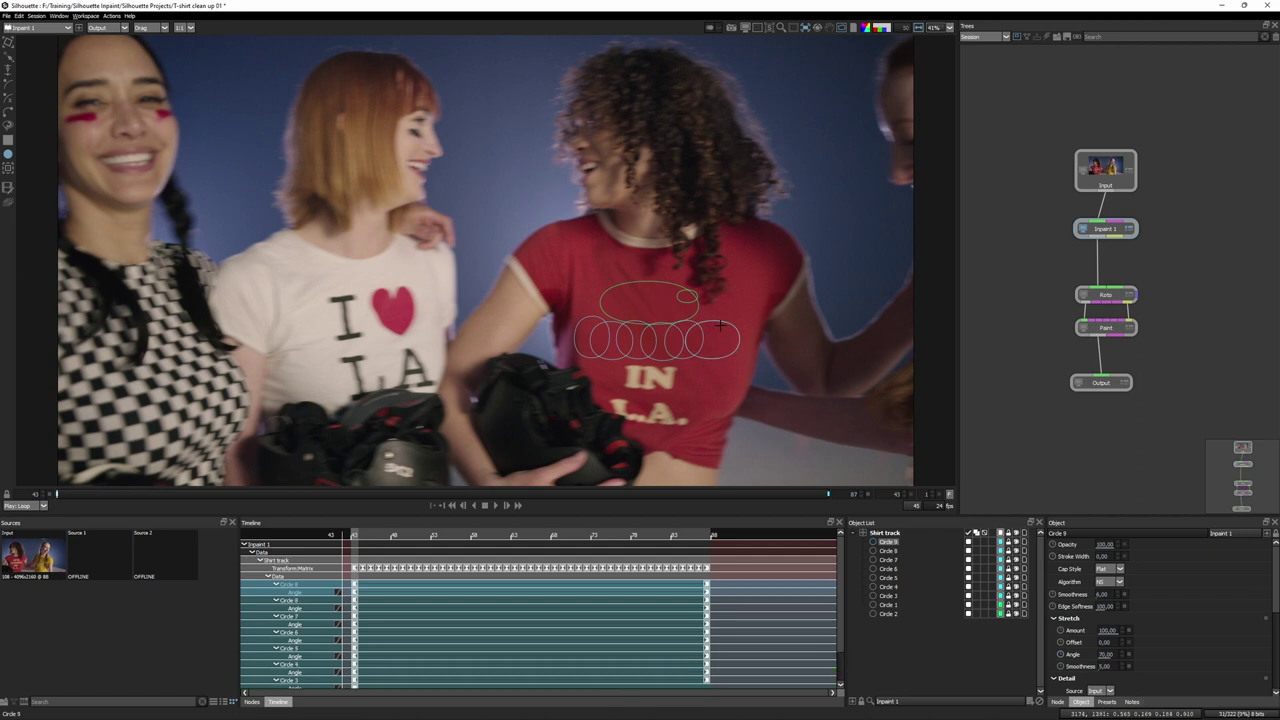
click(728, 332)
drag(728, 322, 687, 414)
key(ctrl+d)
key(ctrl+d)
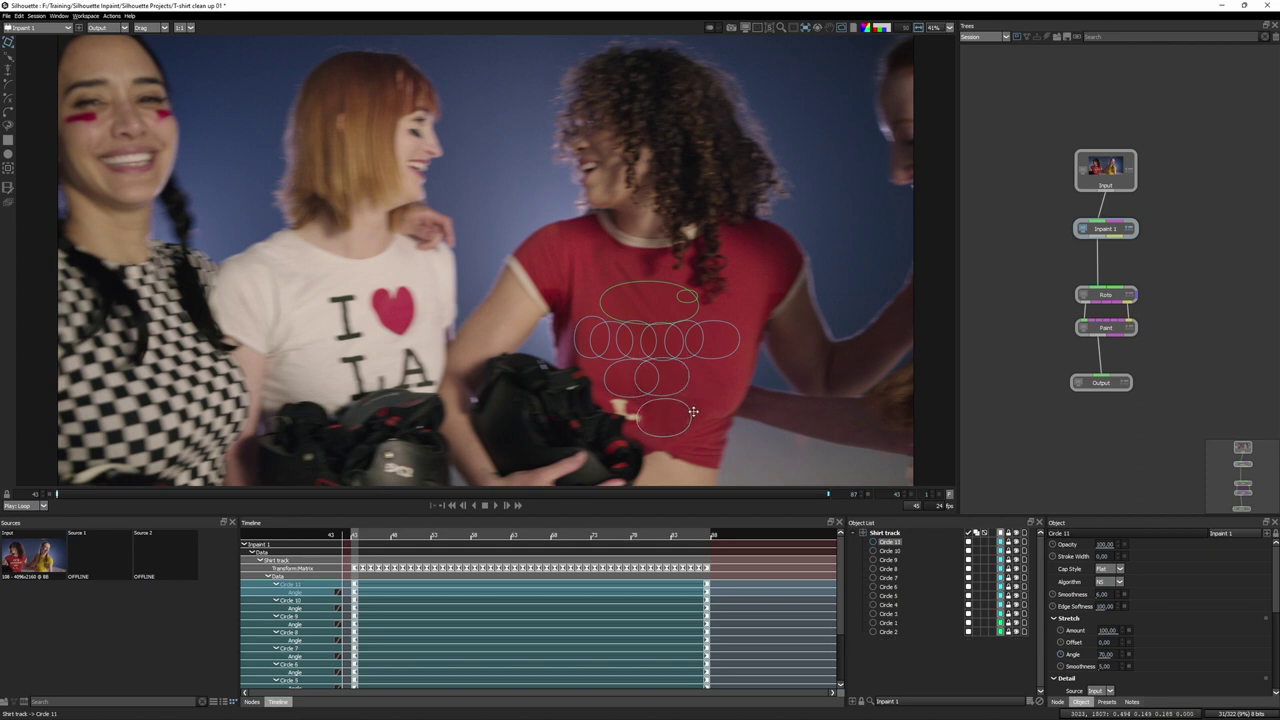
- Change the display color of Circles 9, 10 and 11 to green #00ff7f
scroll(659, 407, up, 3)
scroll(824, 485, up, 1)
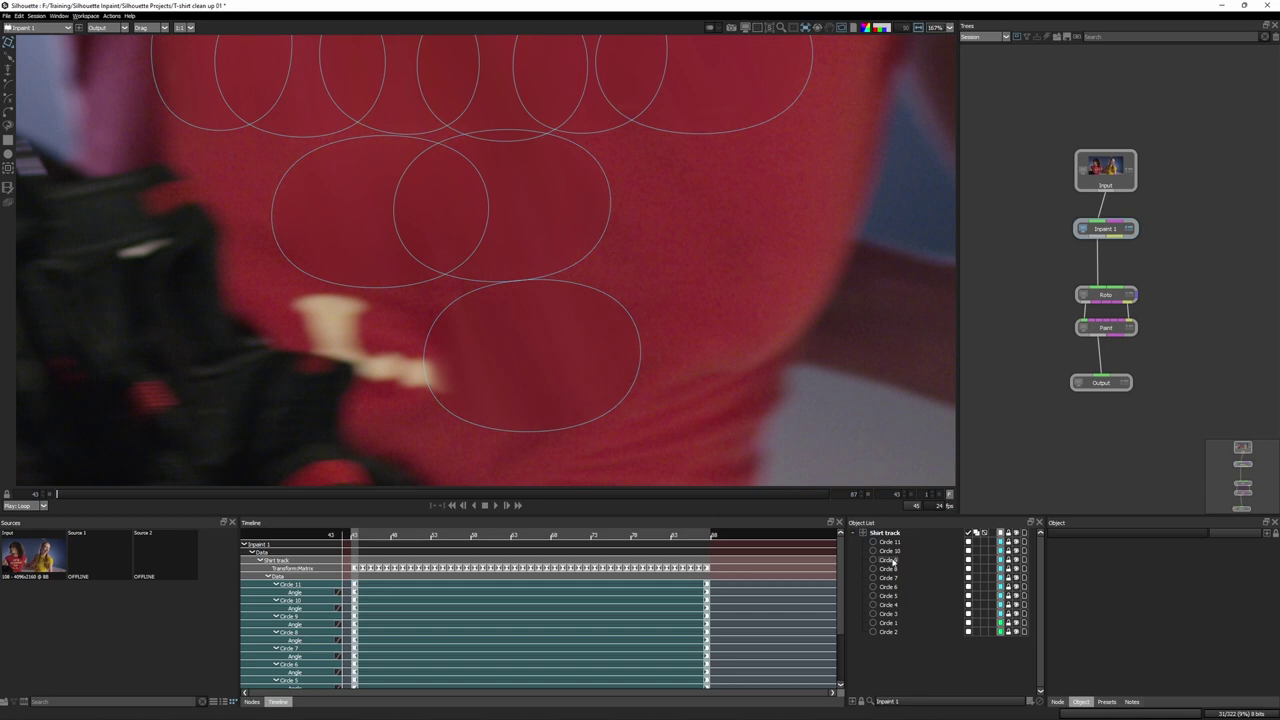
click(890, 561)
shift+click(890, 543)
click(999, 546)
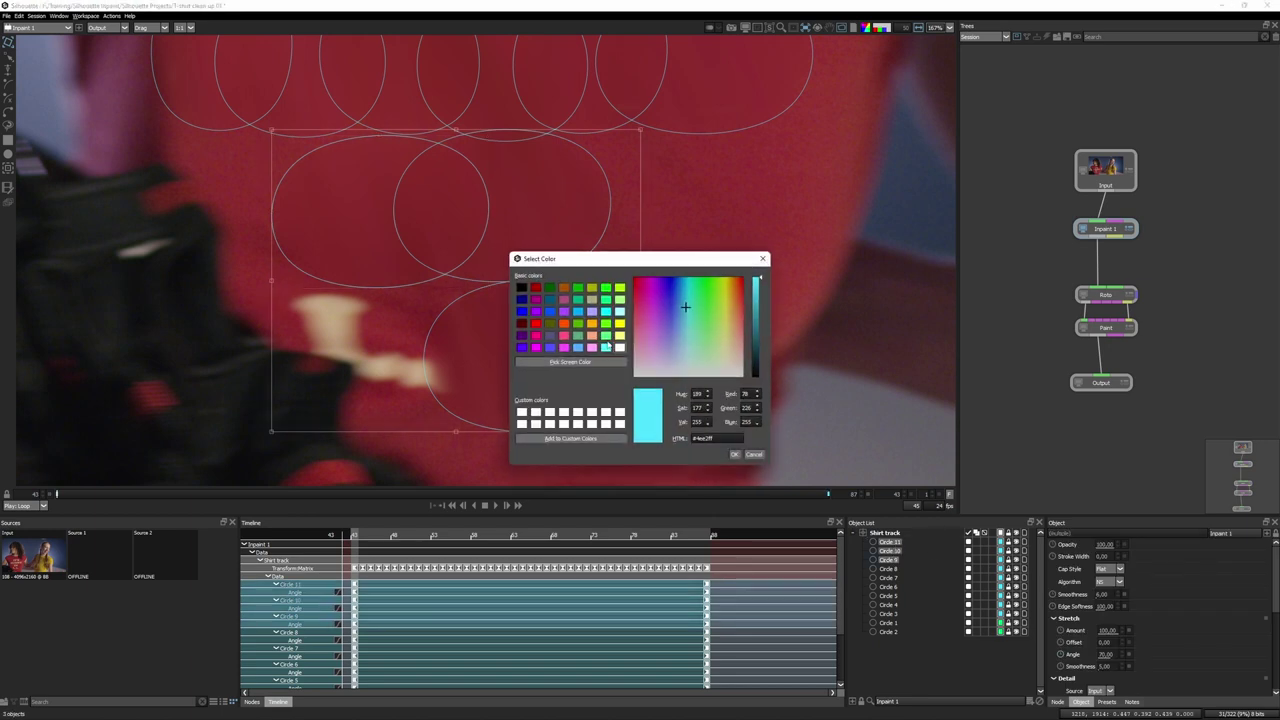
click(591, 346)
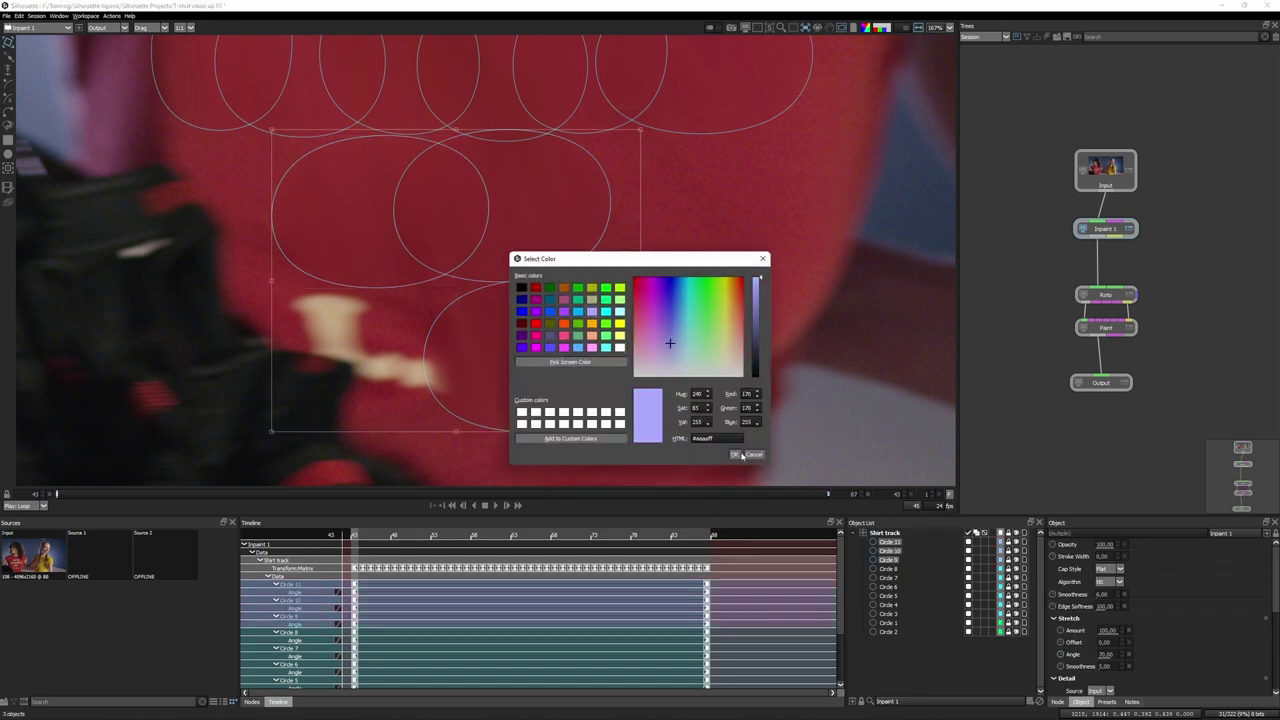
click(605, 311)
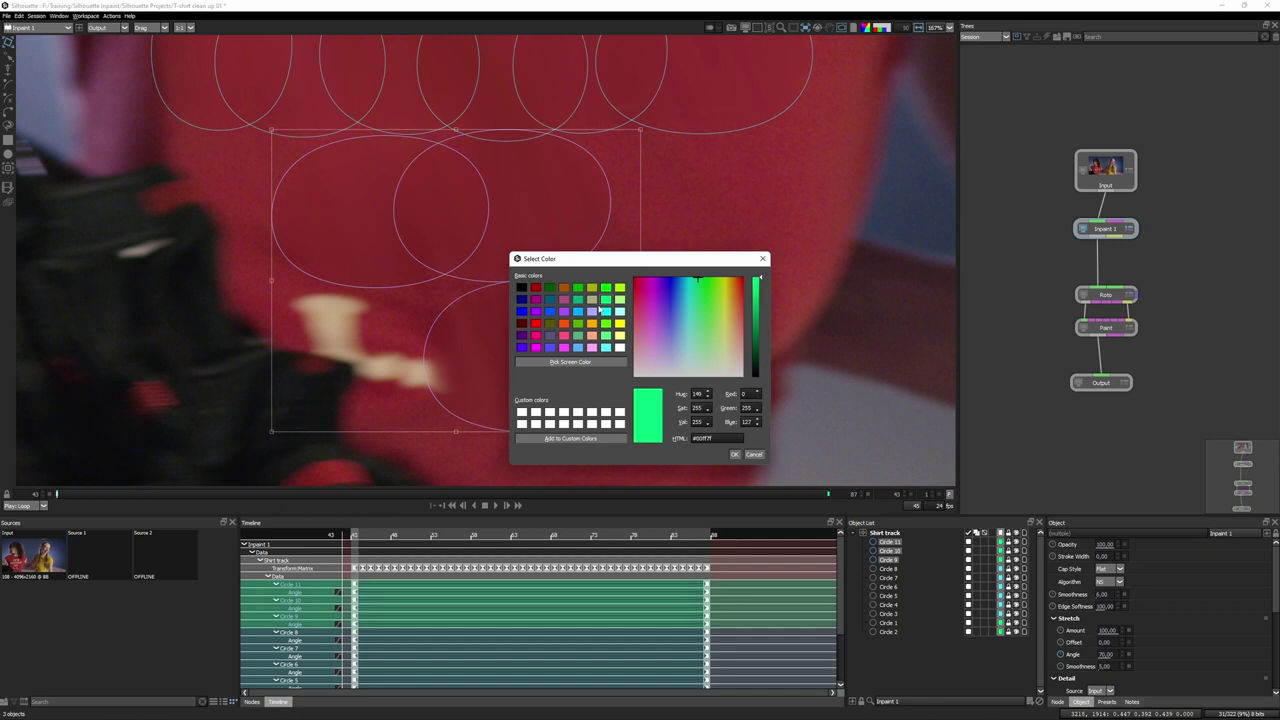
click(734, 454)
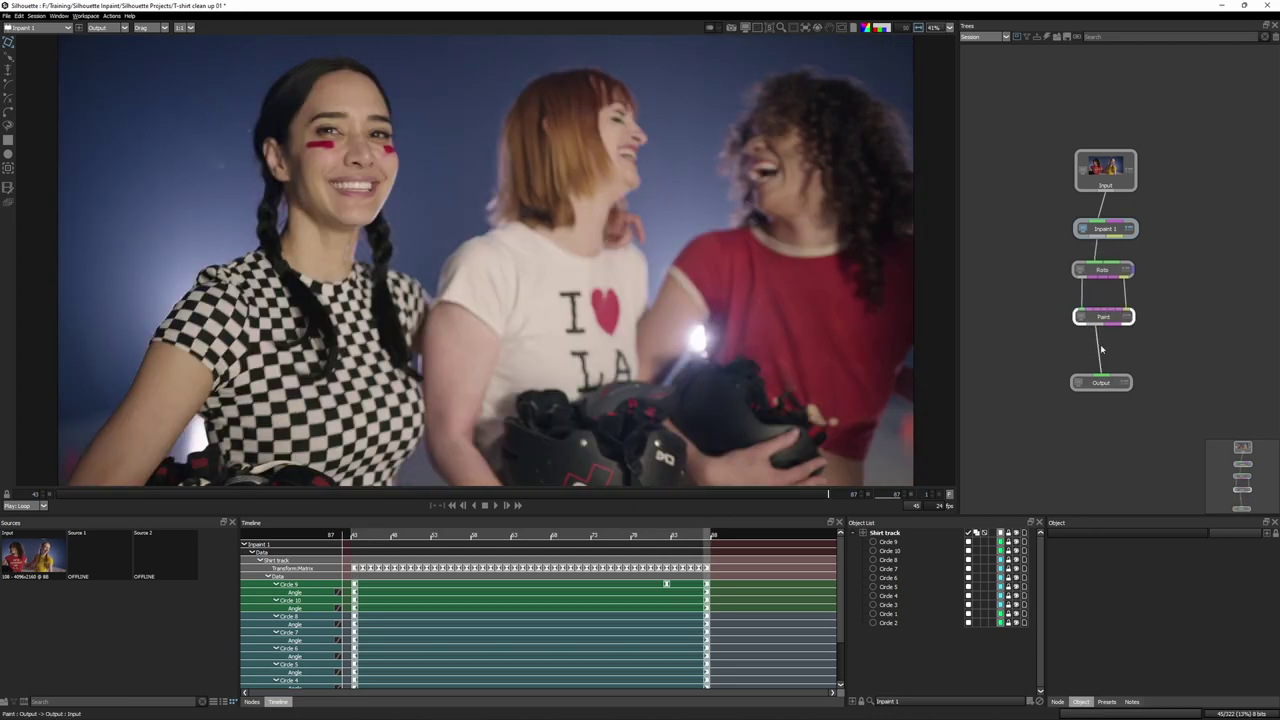
- Select the Roto node and scrub the shot between frames 87 and 43 to examine the shirt cleanup and remaining lettering
click(1106, 318)
click(1105, 273)
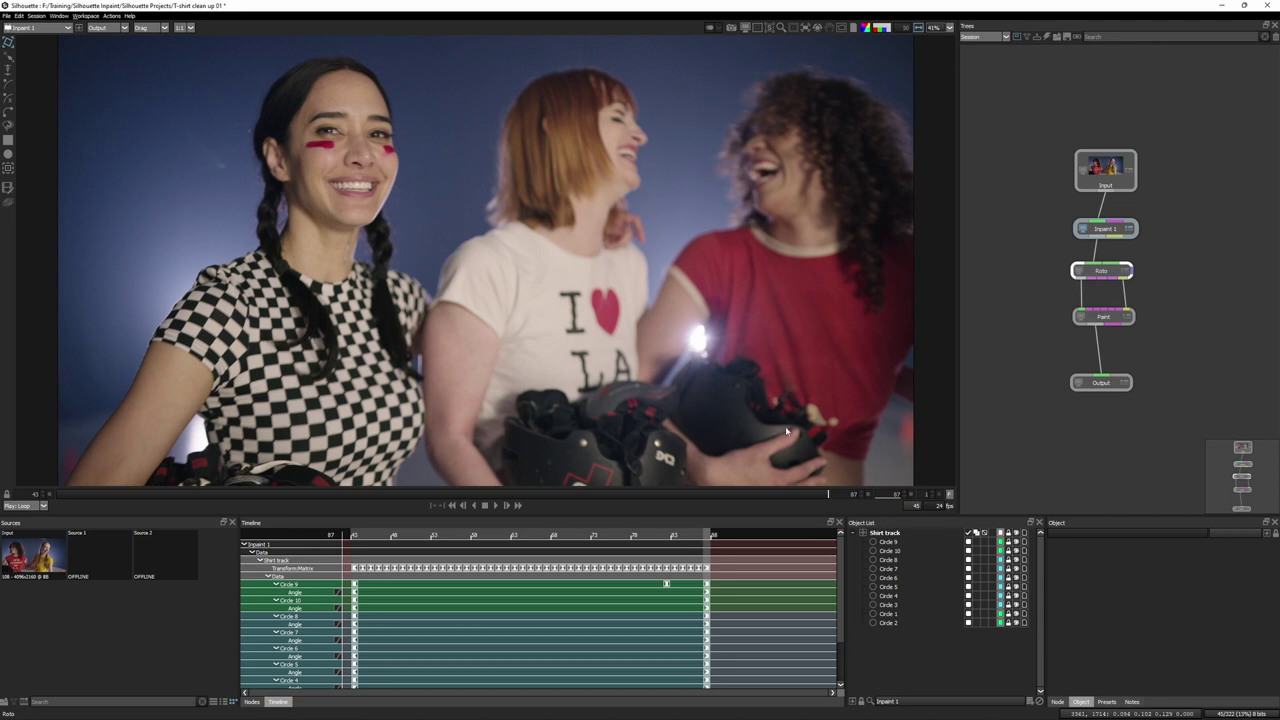
drag(828, 494, 57, 494)
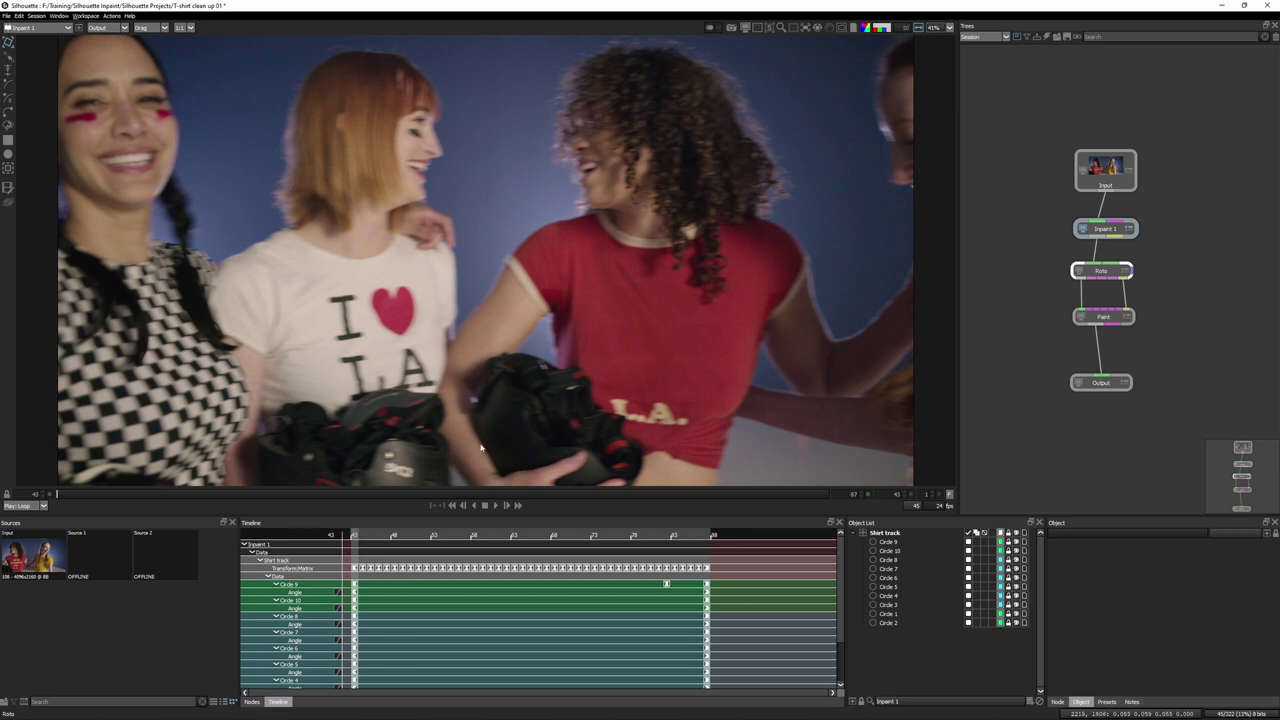
drag(144, 495, 433, 520)
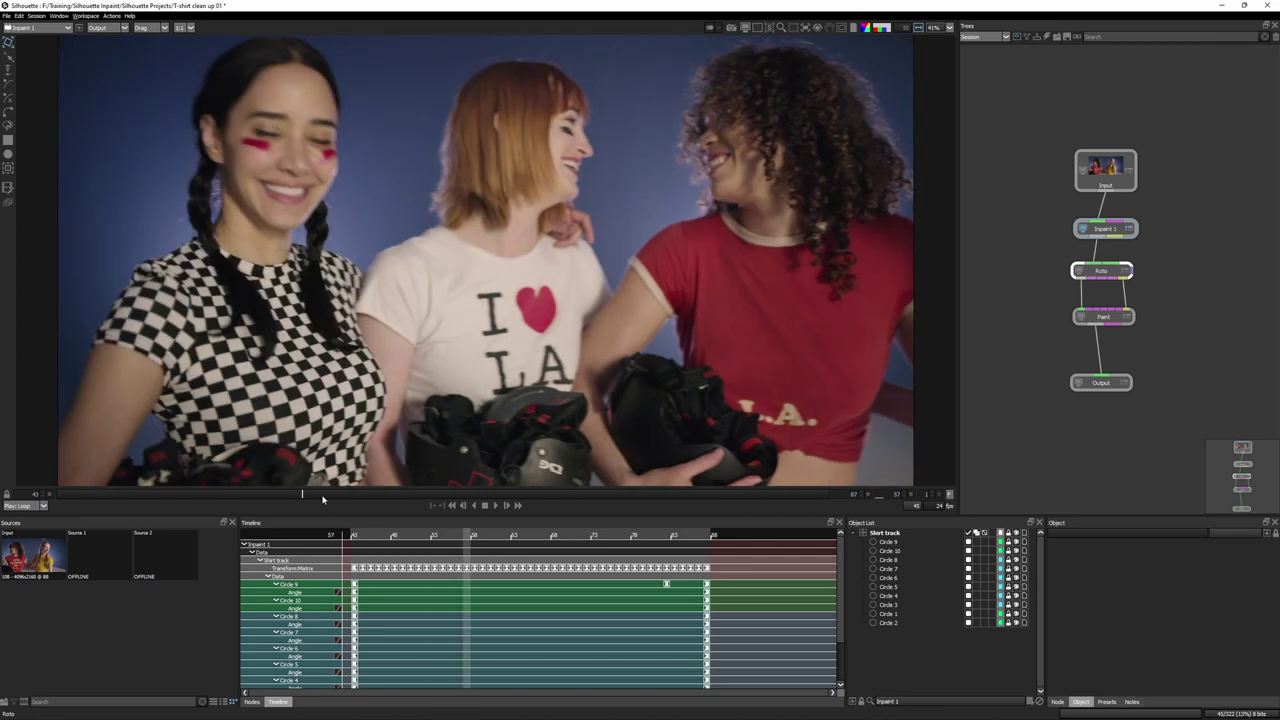
click(485, 505)
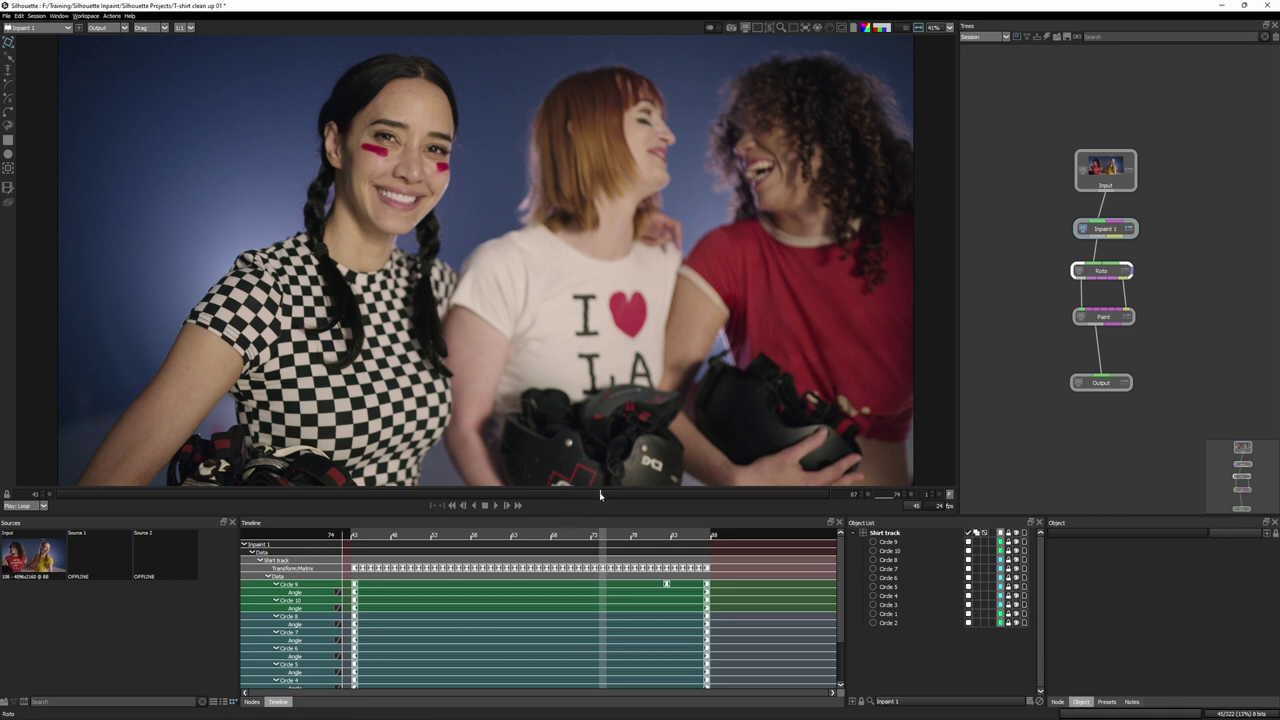
drag(592, 494, 37, 491)
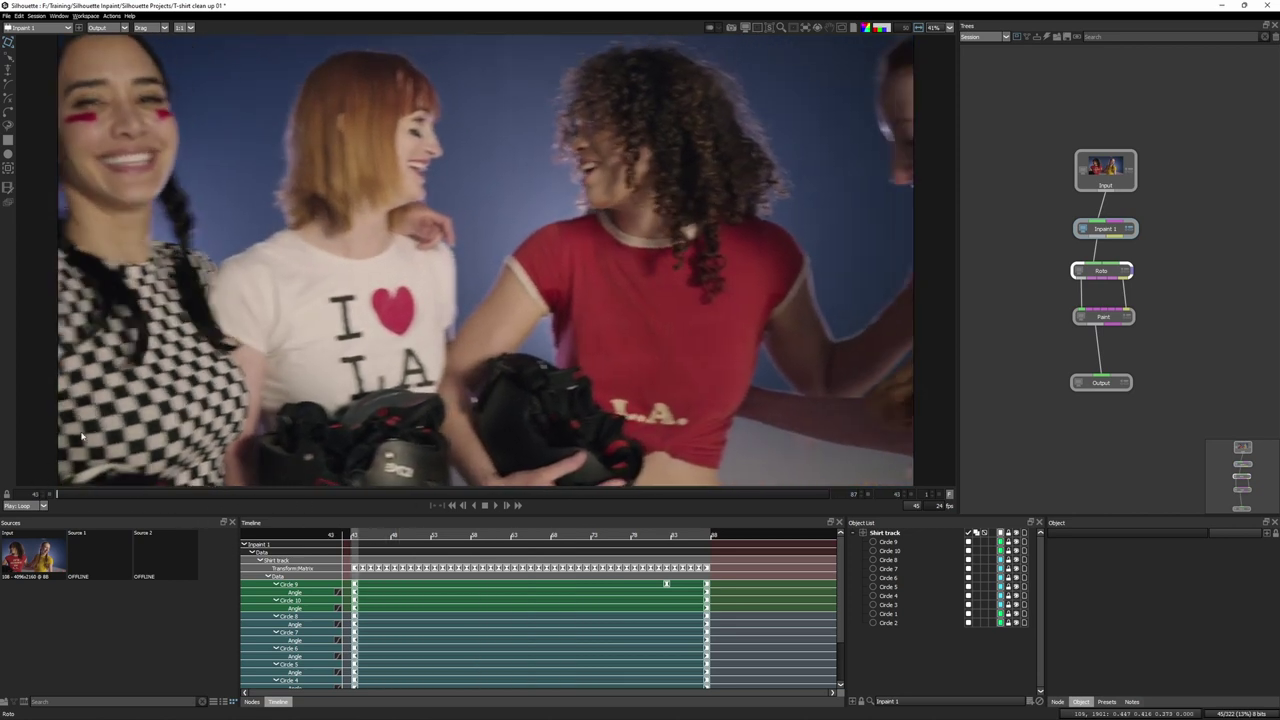